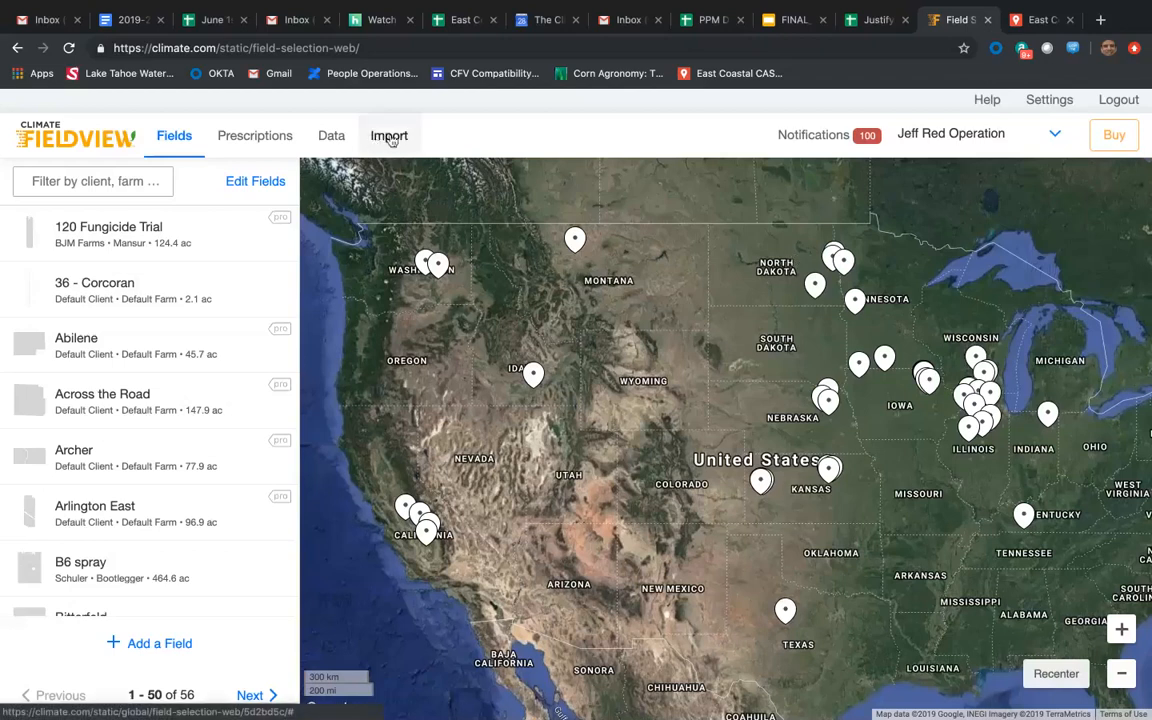
Open the file compatibility list from the Data Inbox and review the supported Ag Leader formats, data types and file extensions.
click(391, 148)
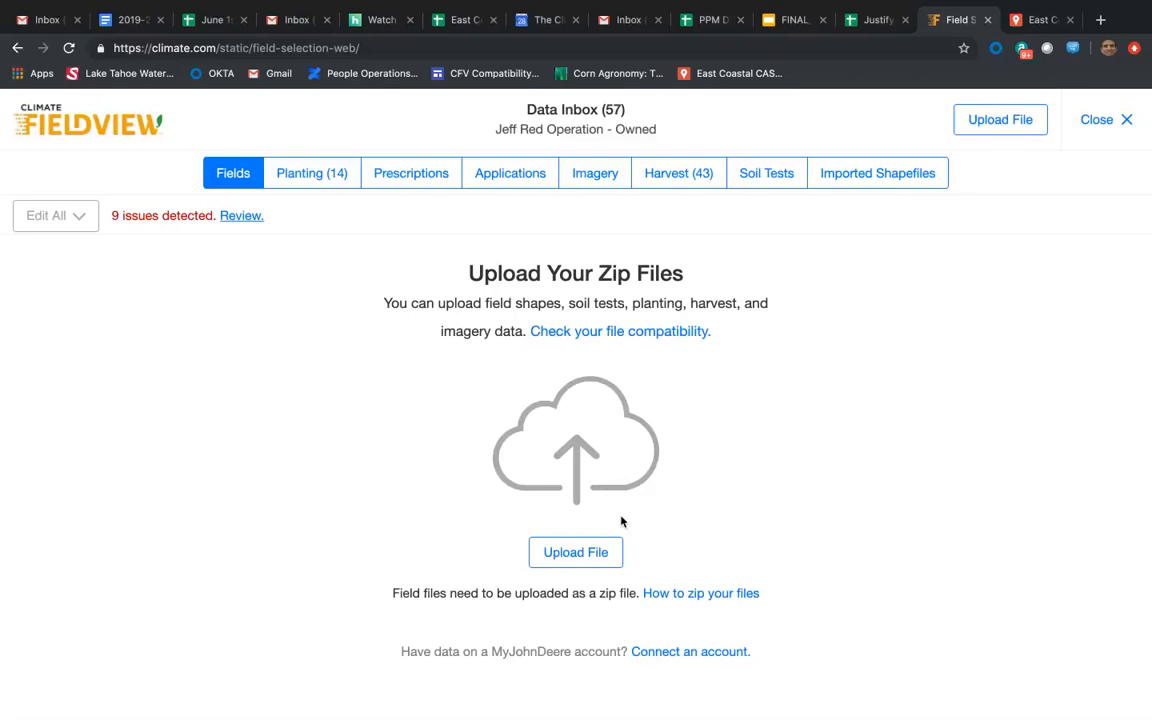
click(621, 336)
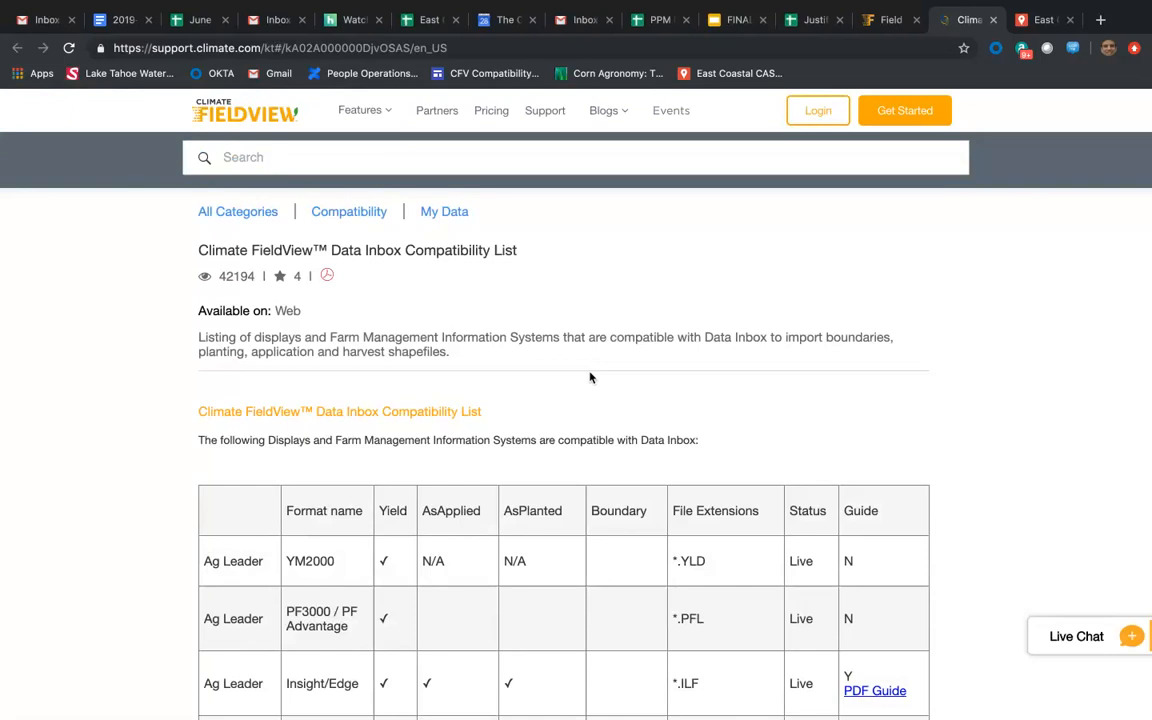
scroll(590, 377, down, 2)
scroll(590, 377, down, 3)
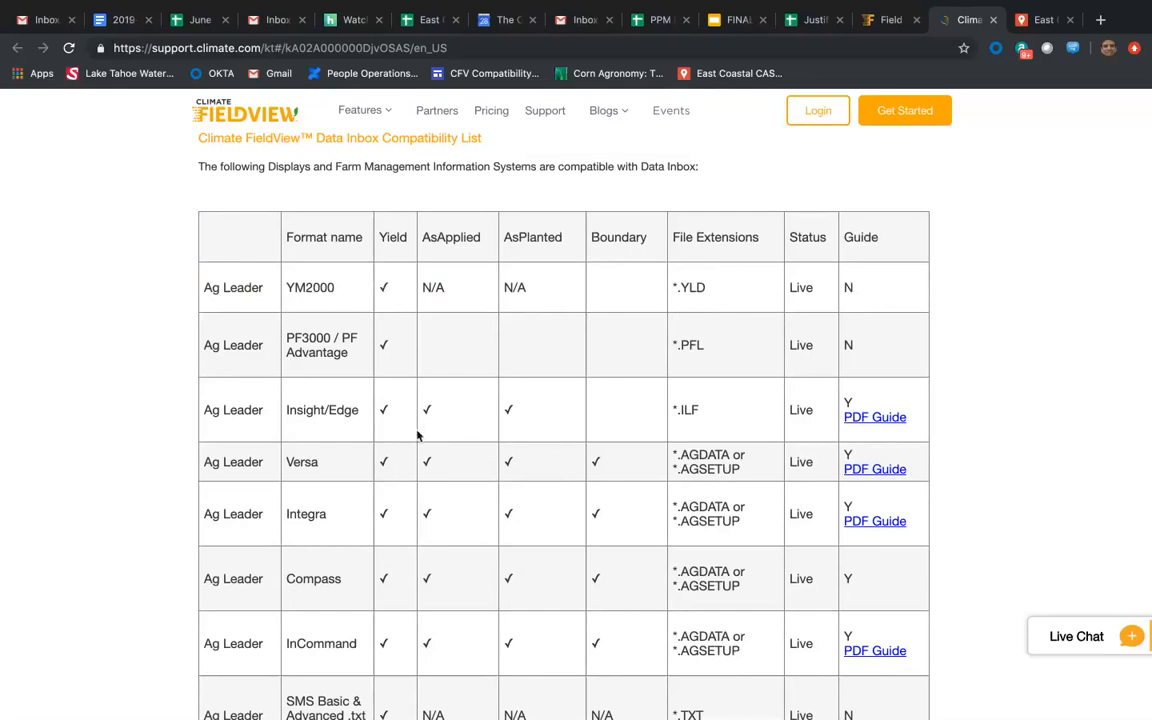
scroll(418, 433, down, 3)
scroll(419, 435, down, 1)
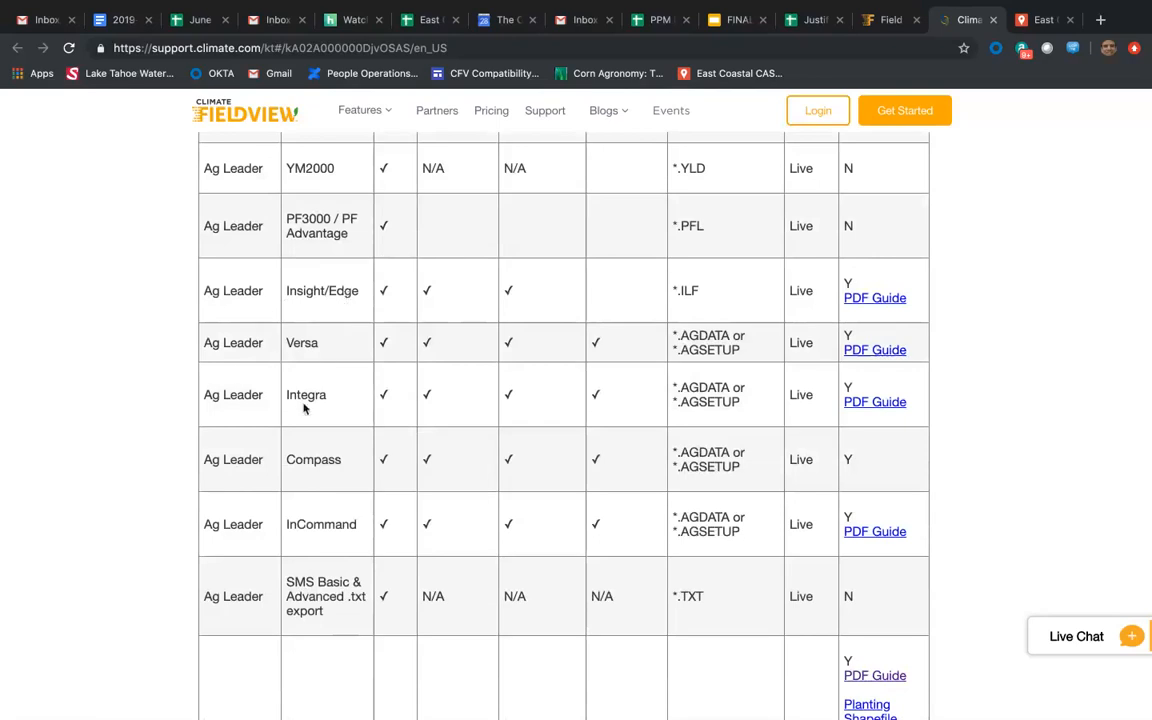
scroll(334, 436, down, 1)
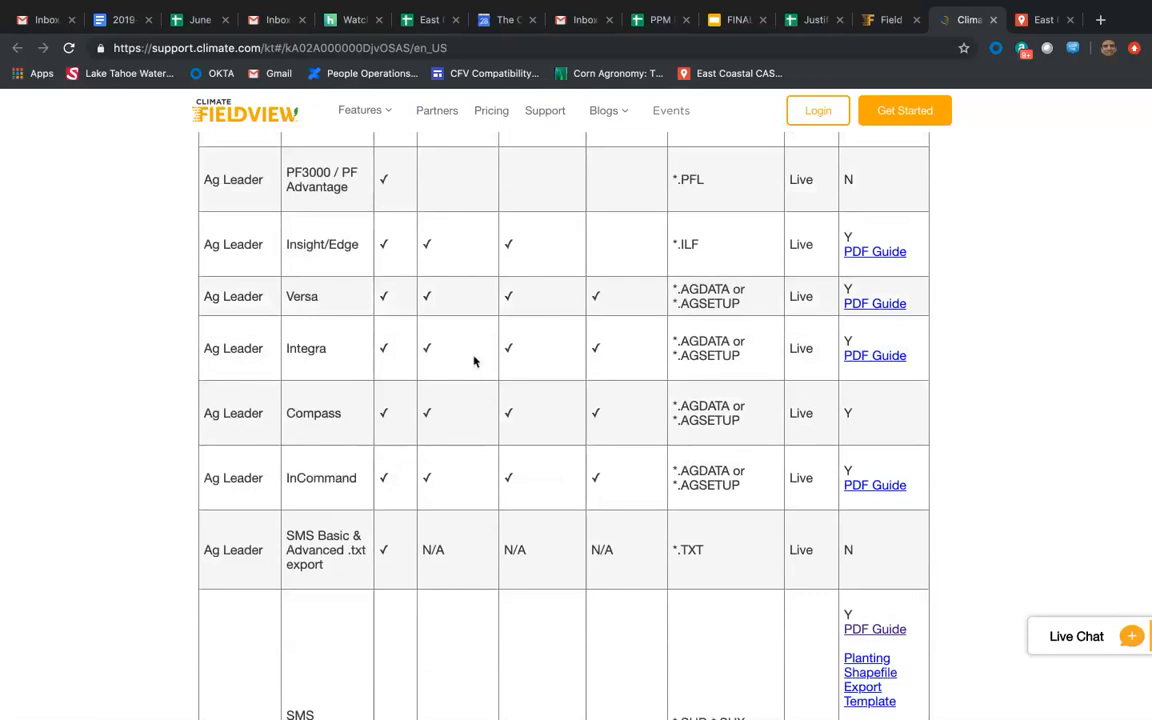
scroll(478, 358, up, 2)
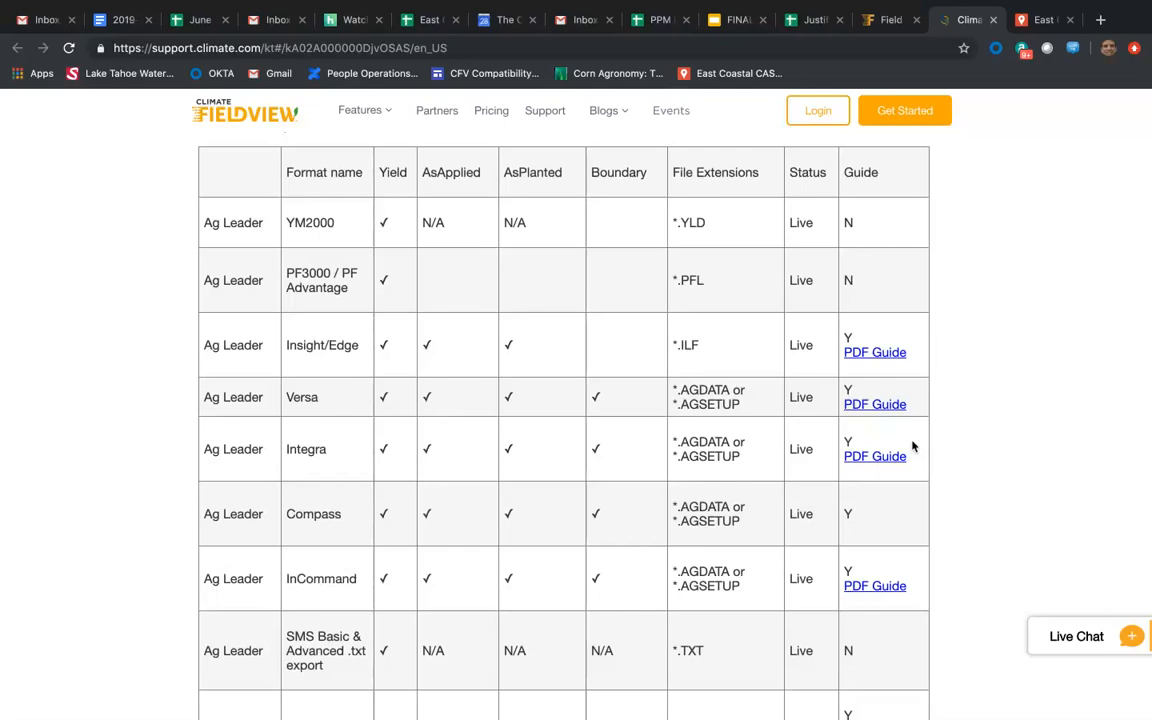
Open the PDF guide for the Ag Leader Integra, read through its export and import instructions, and close it.
click(876, 459)
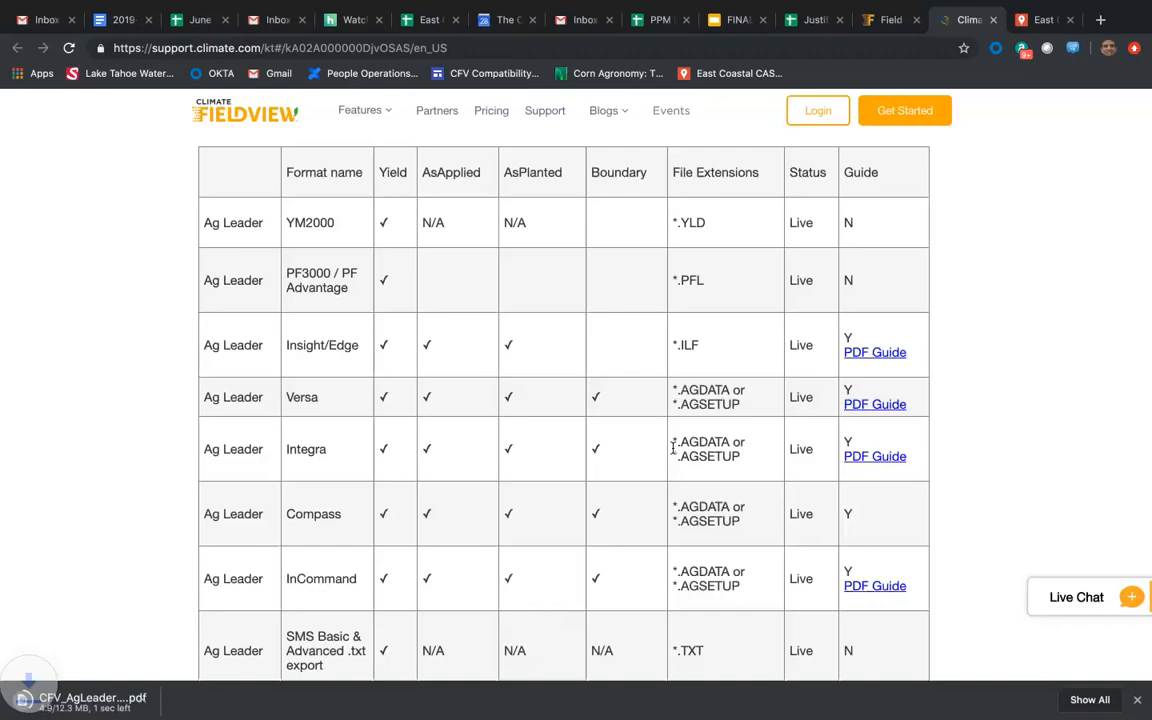
click(95, 699)
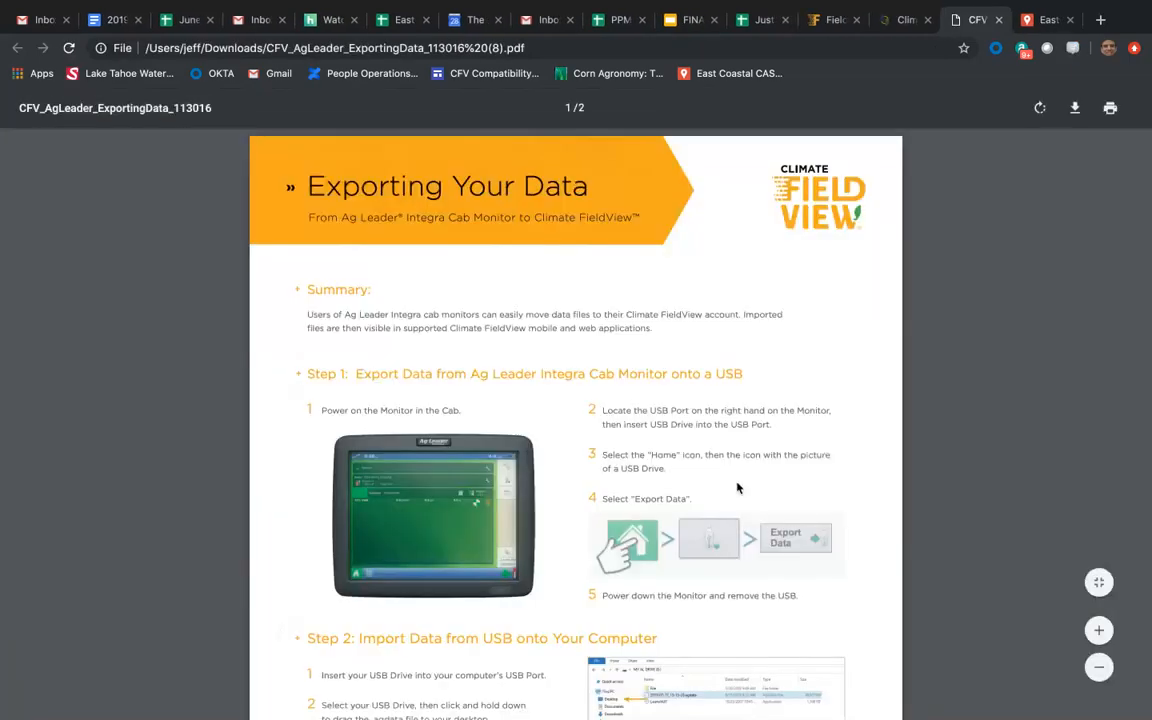
scroll(644, 486, down, 2)
scroll(717, 485, down, 10)
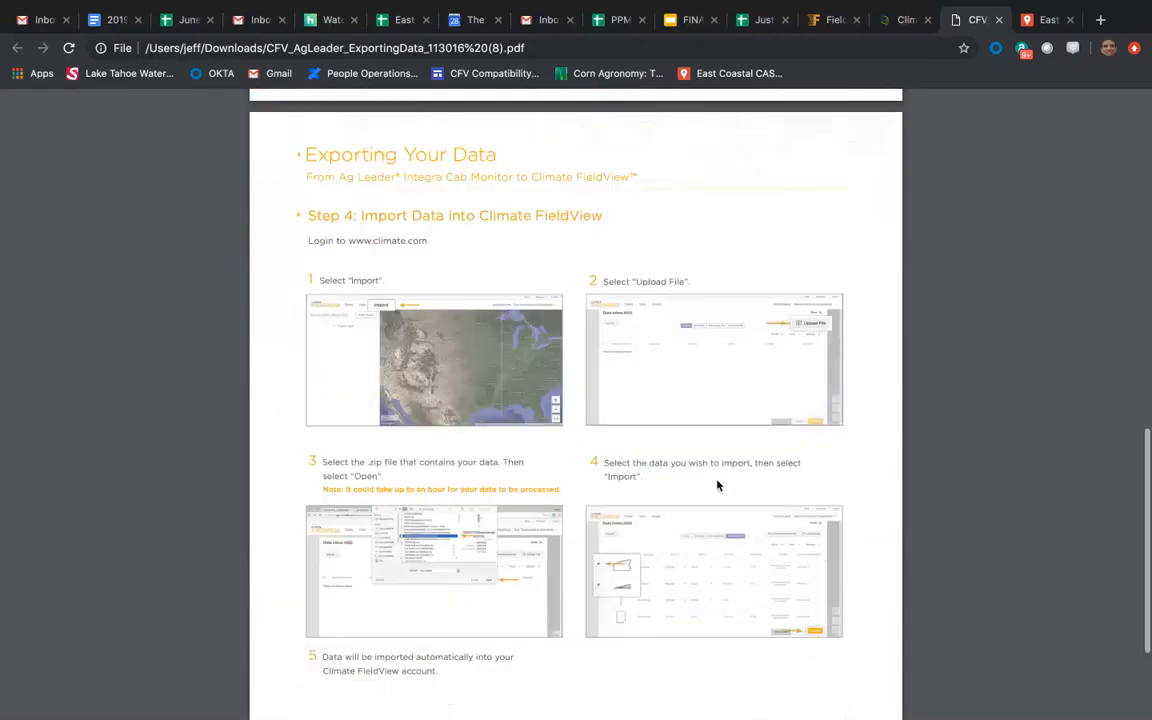
scroll(717, 485, down, 3)
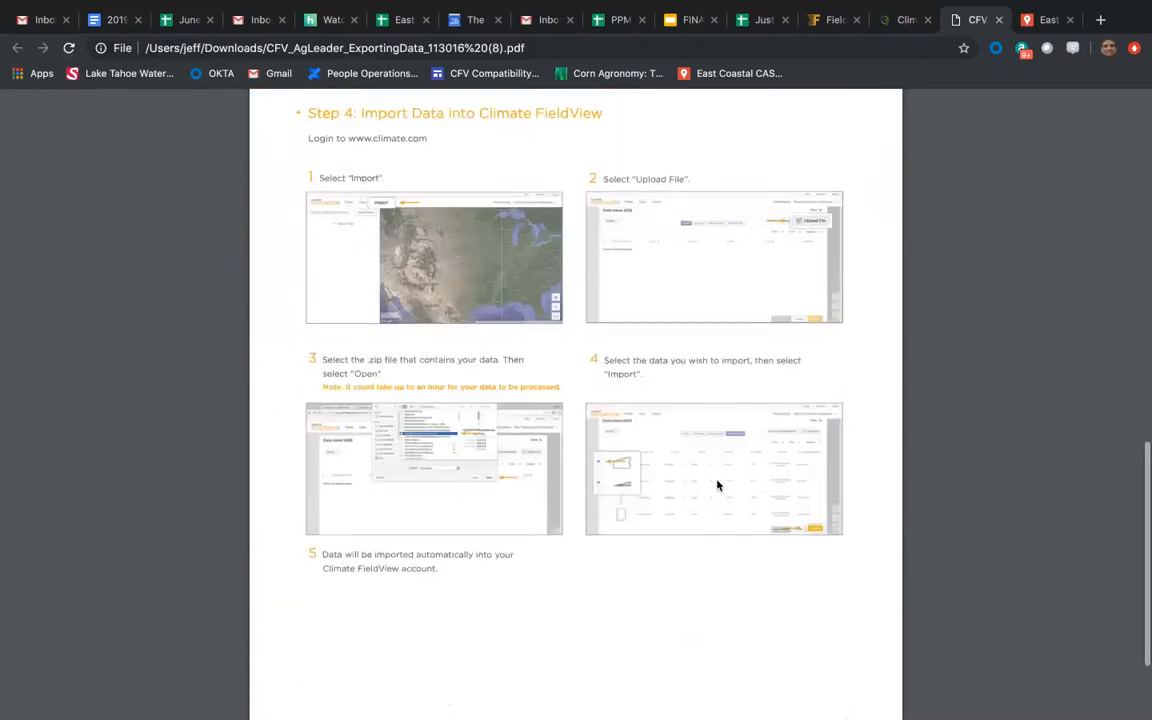
scroll(717, 485, up, 10)
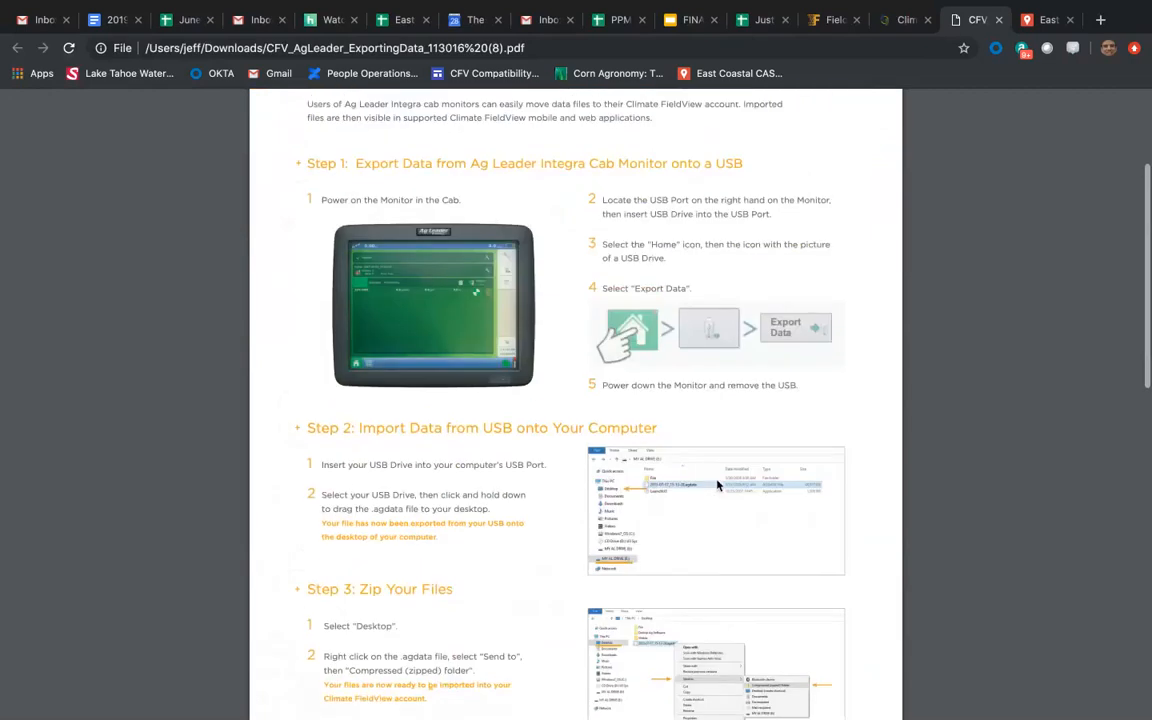
scroll(717, 485, up, 1)
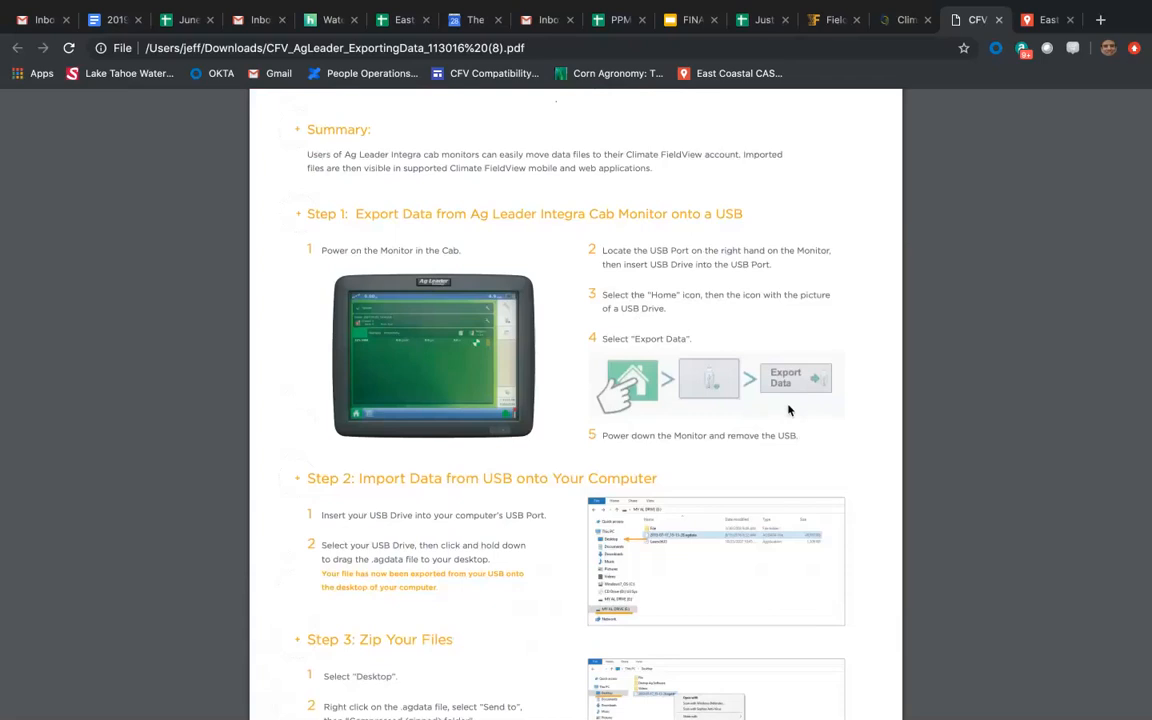
scroll(788, 405, up, 3)
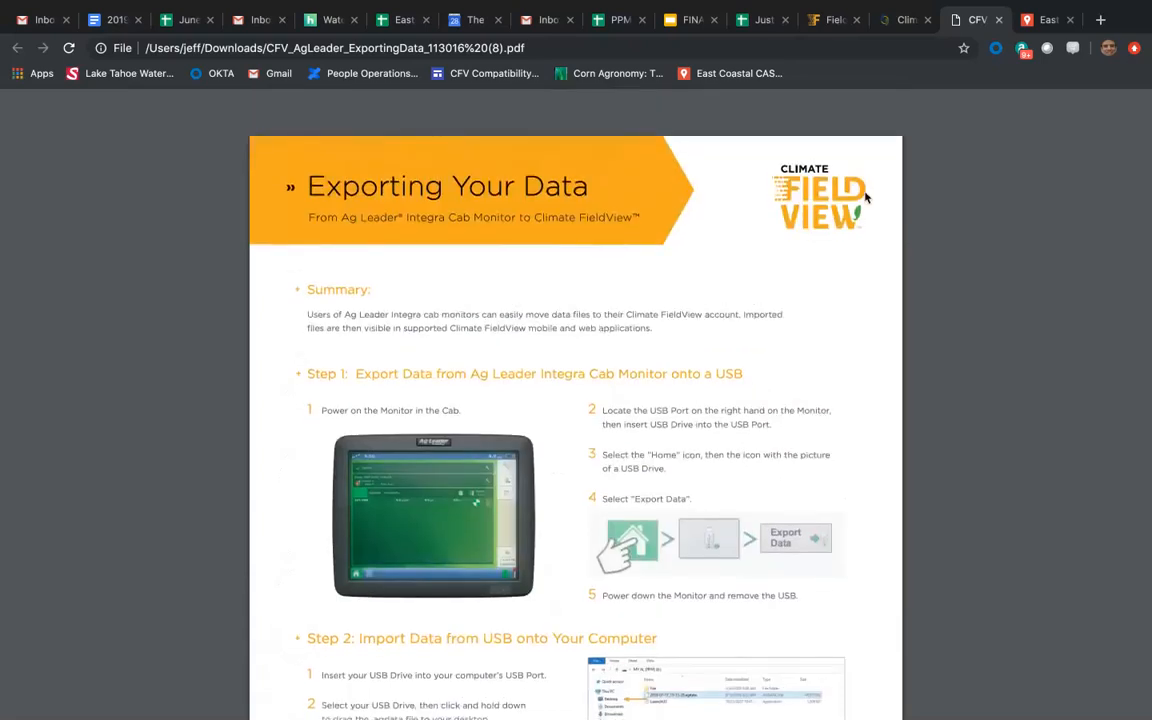
click(998, 19)
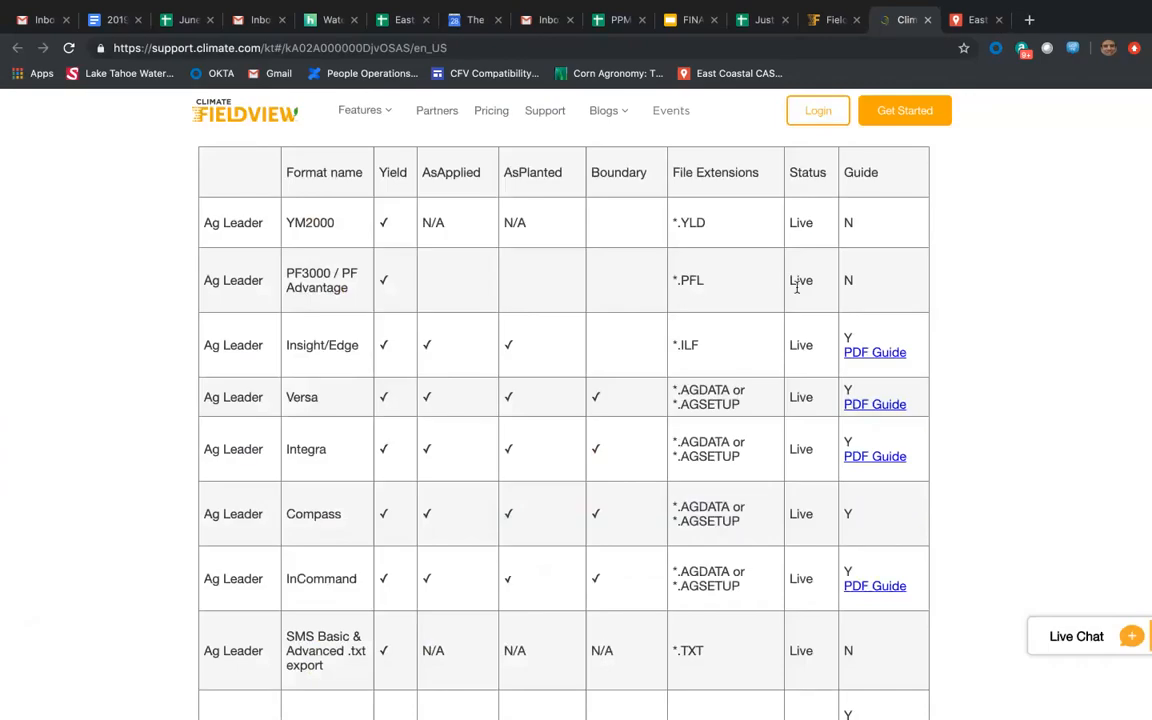
scroll(630, 380, up, 5)
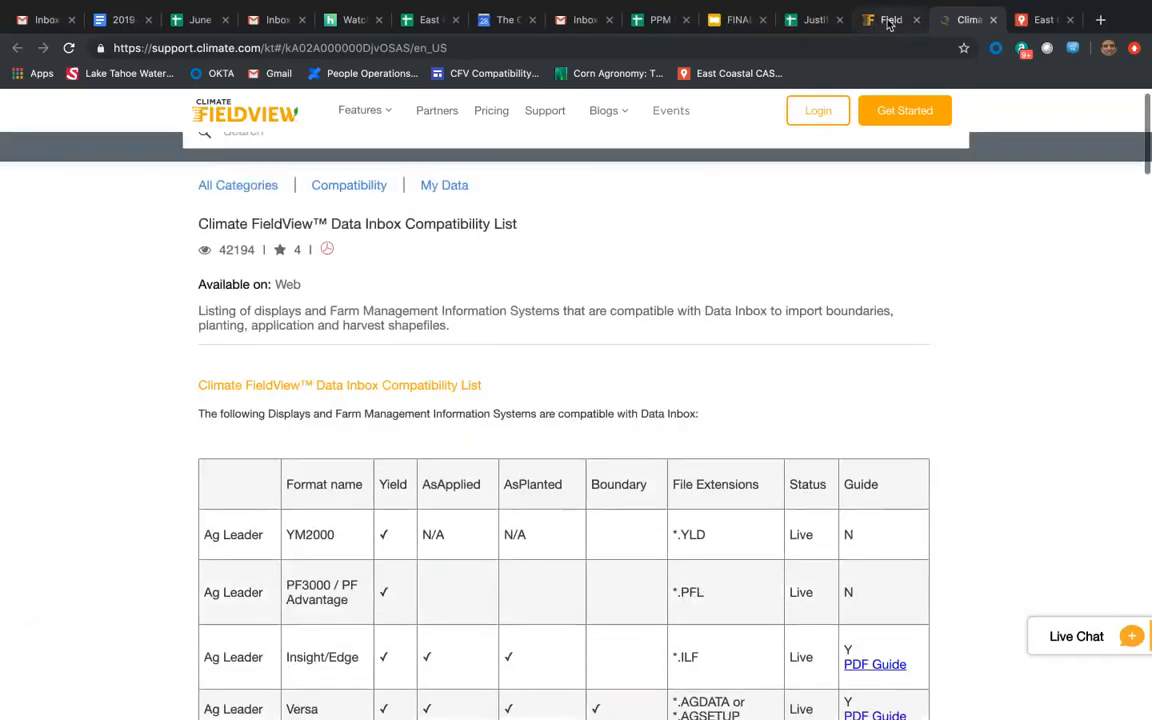
click(890, 20)
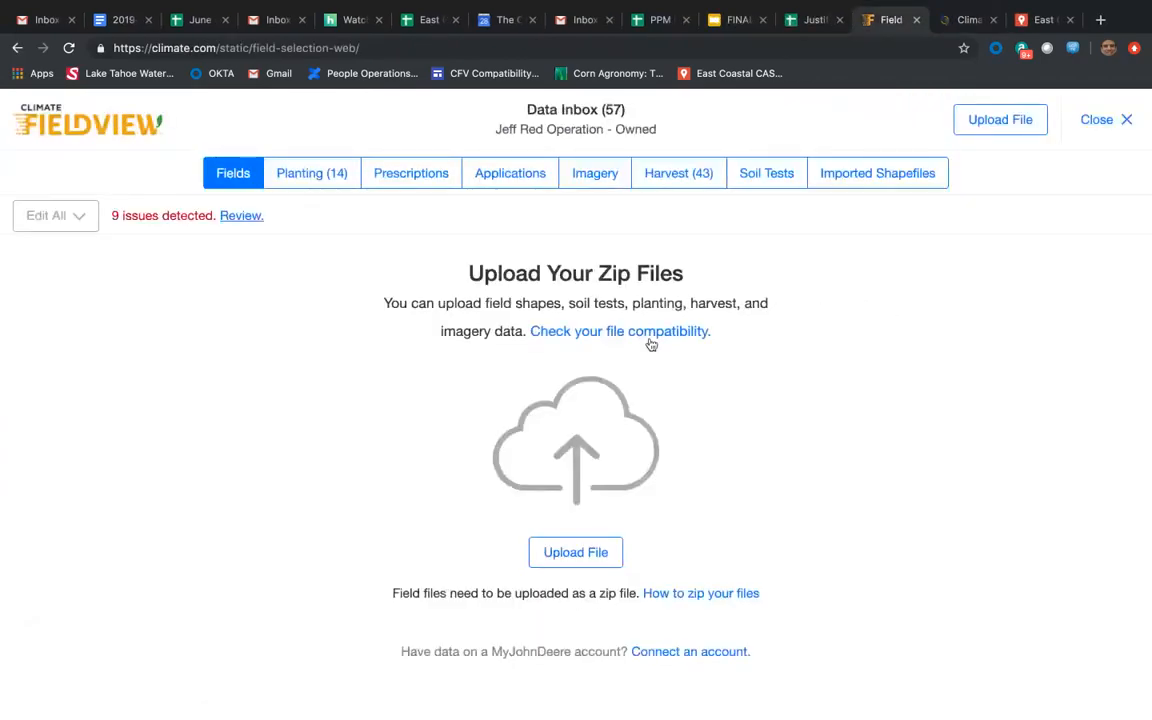
click(968, 19)
Examine the compatibility table's formats and available guides for the remaining brands, from Case IH through Deere and Precision to Stara.
scroll(850, 535, down, 7)
scroll(855, 543, down, 6)
scroll(855, 543, up, 3)
scroll(855, 543, up, 1)
scroll(855, 543, down, 5)
scroll(855, 543, down, 3)
scroll(855, 543, down, 12)
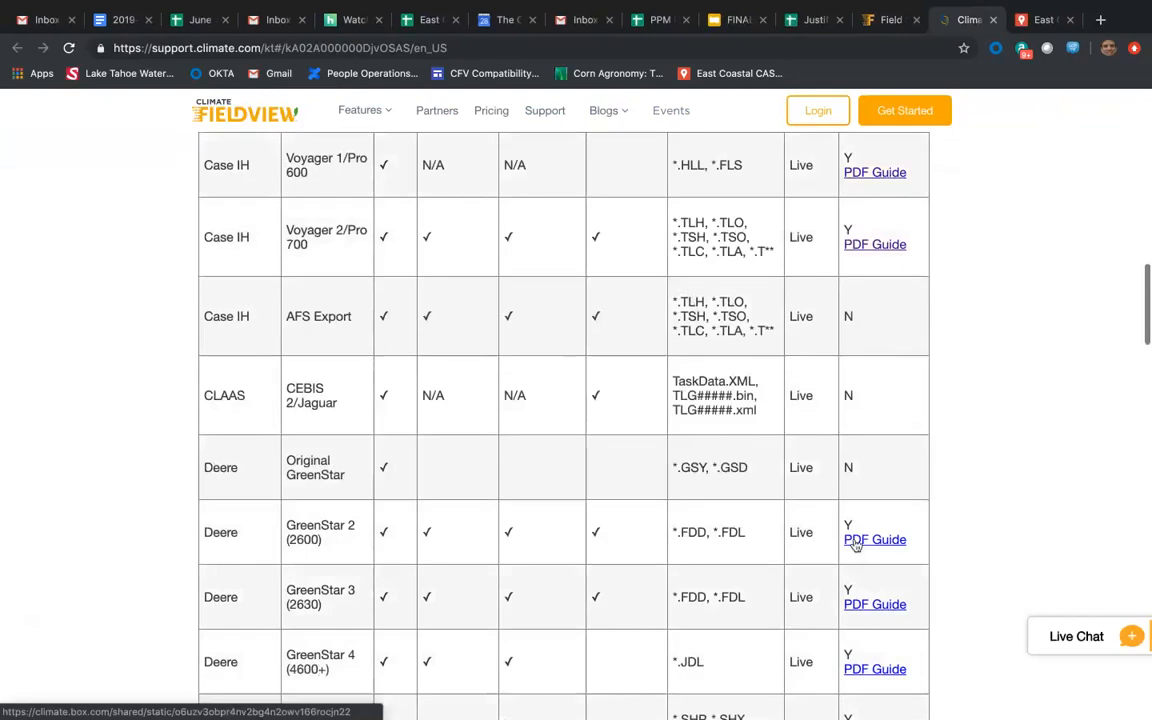
scroll(855, 545, down, 5)
scroll(855, 545, up, 3)
scroll(855, 545, down, 7)
scroll(855, 543, down, 3)
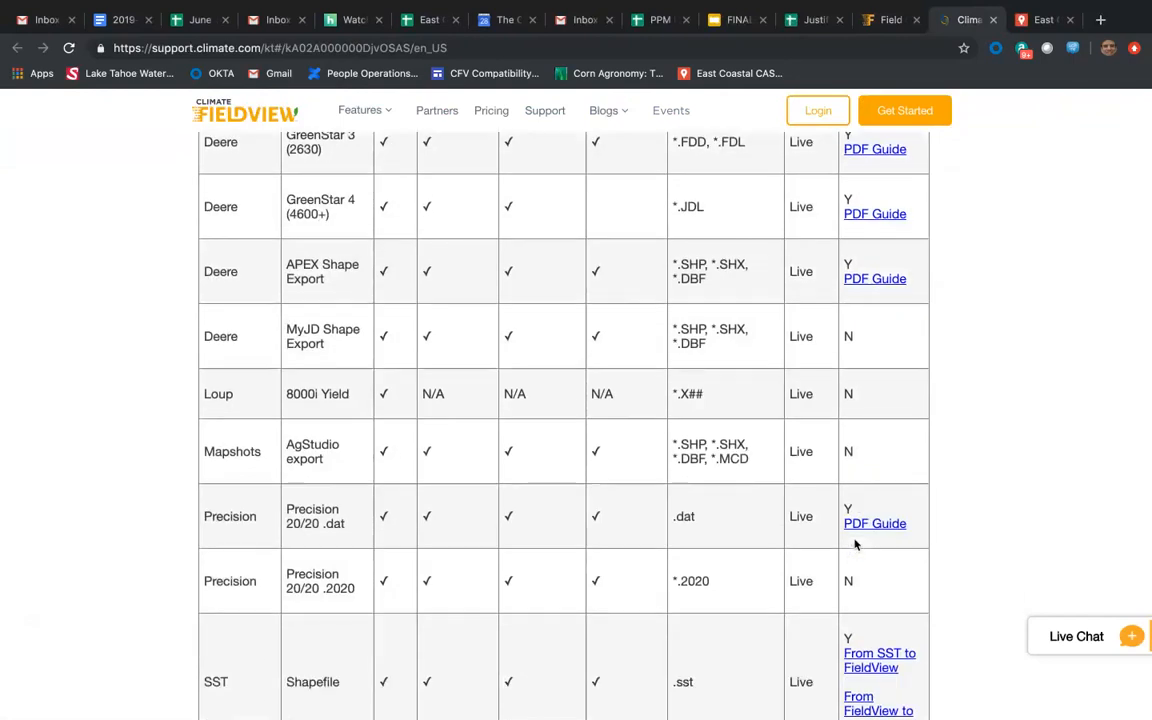
scroll(855, 545, down, 3)
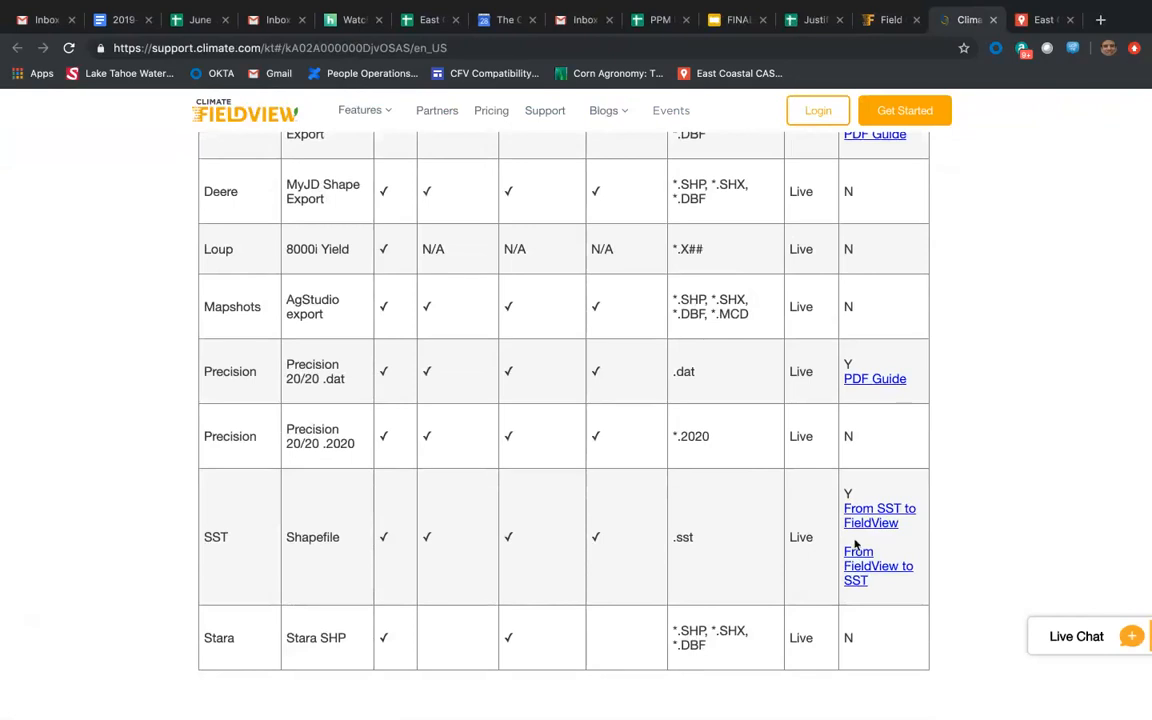
scroll(855, 545, up, 2)
scroll(855, 545, down, 4)
scroll(855, 545, up, 2)
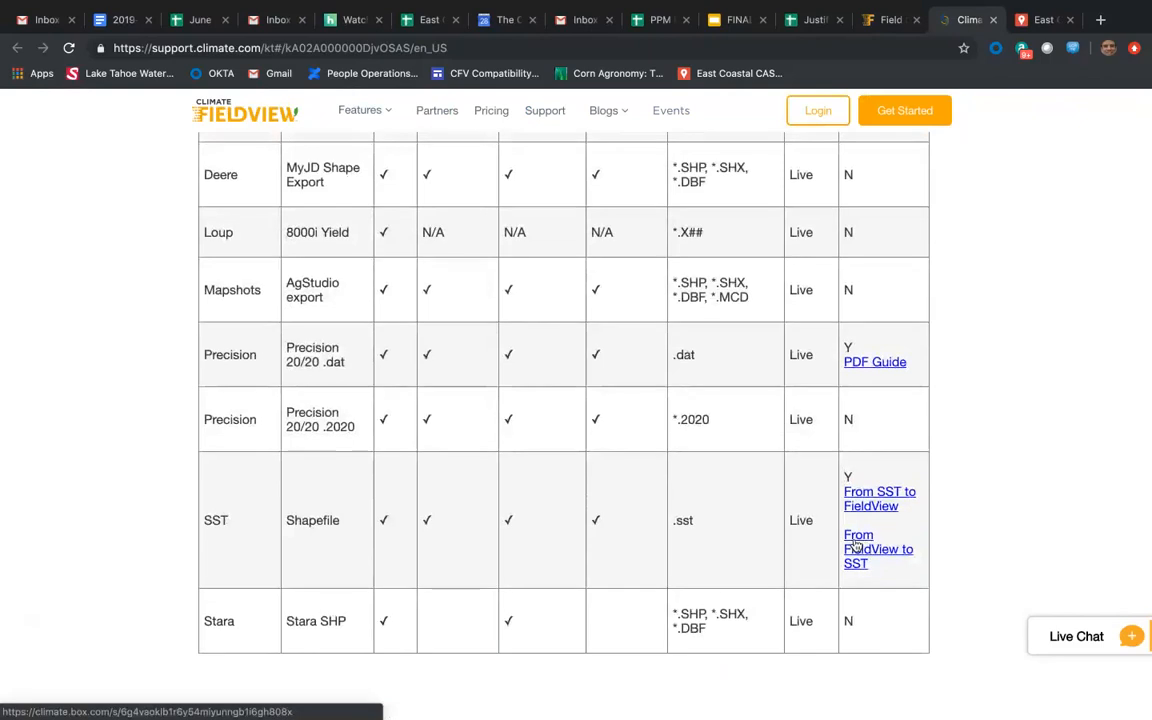
Recheck the guide links in the compatibility table back up to the SMS Shapefile Export row and down again to the SST row.
scroll(855, 545, up, 1)
scroll(855, 544, up, 8)
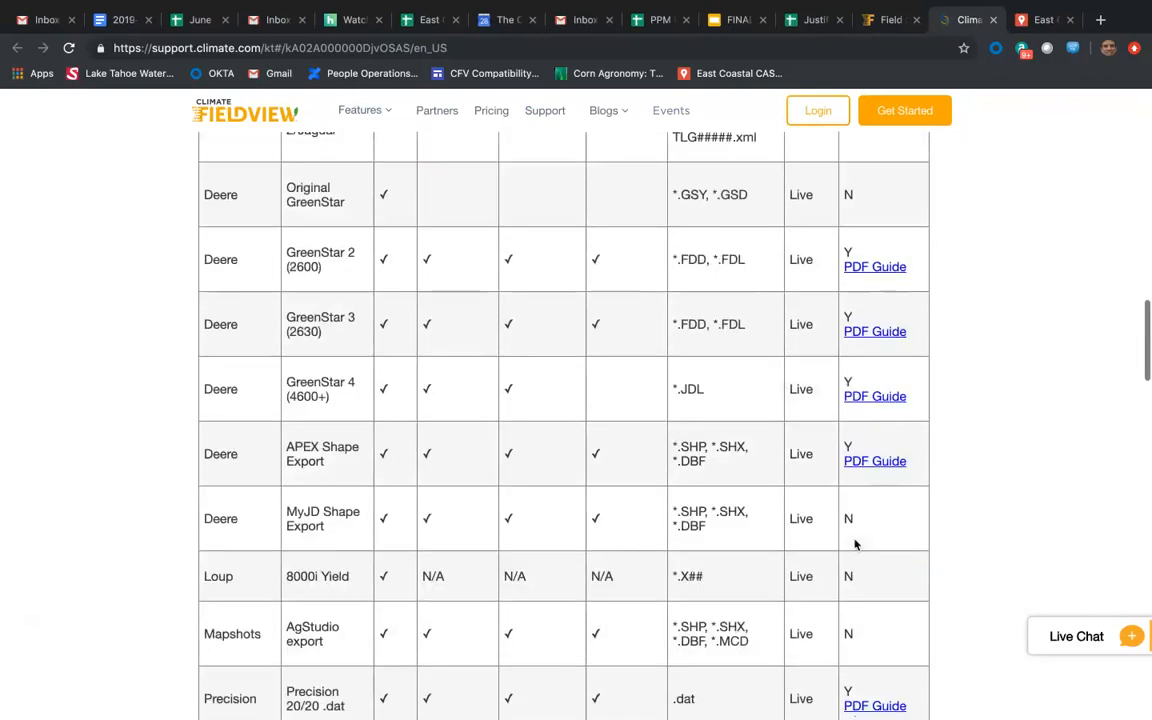
scroll(855, 544, up, 8)
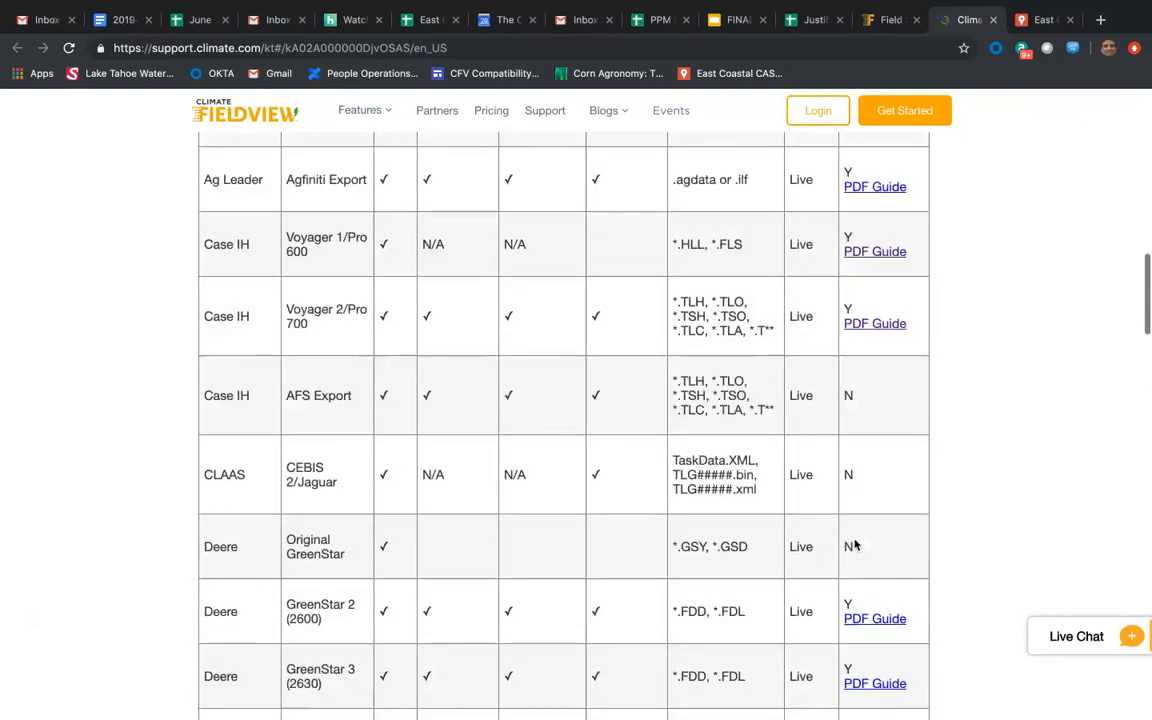
scroll(855, 544, up, 1)
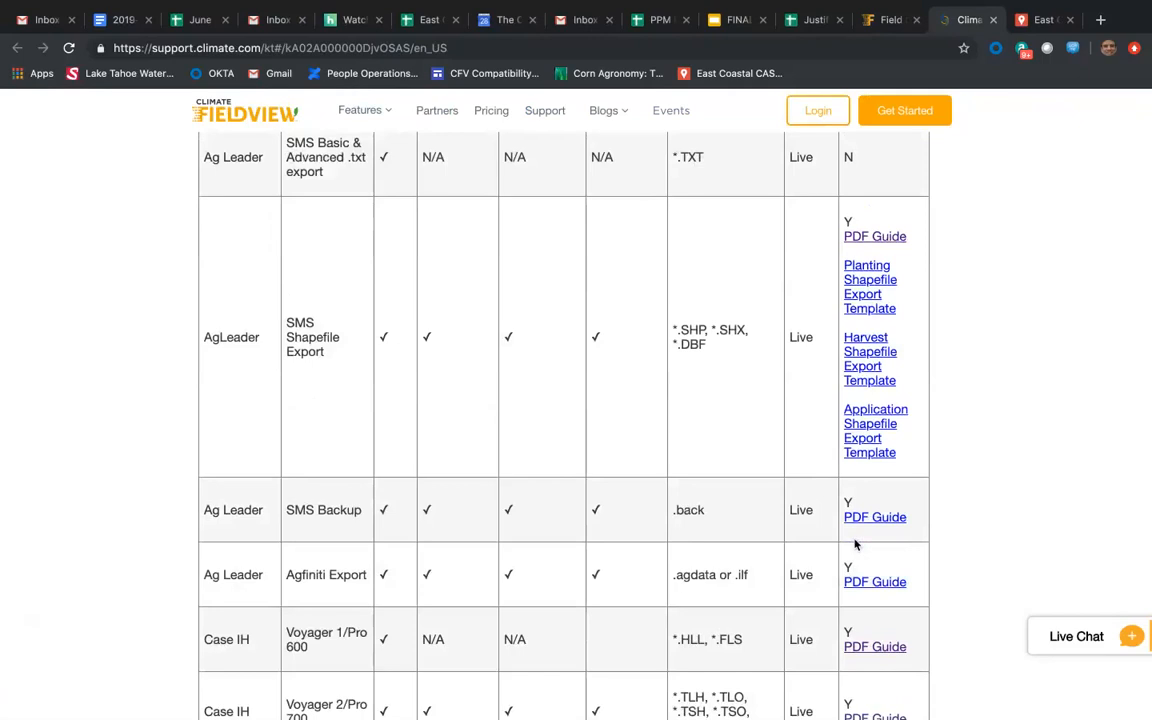
scroll(855, 544, down, 2)
scroll(855, 544, up, 6)
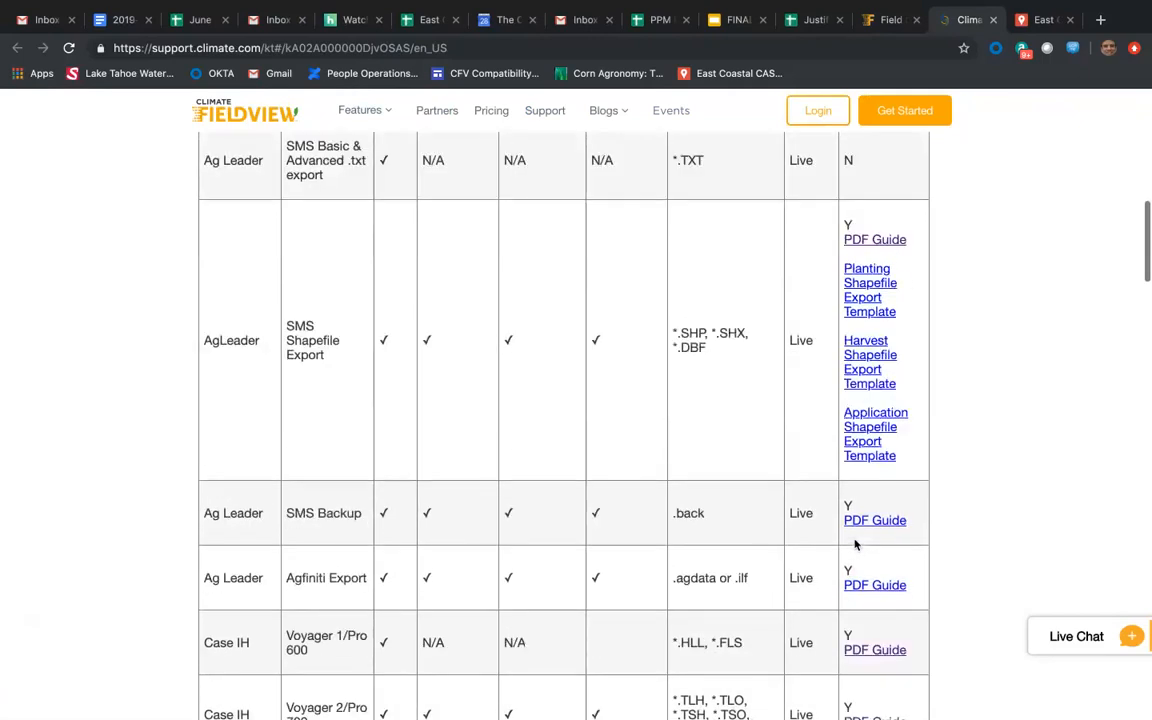
scroll(855, 544, down, 13)
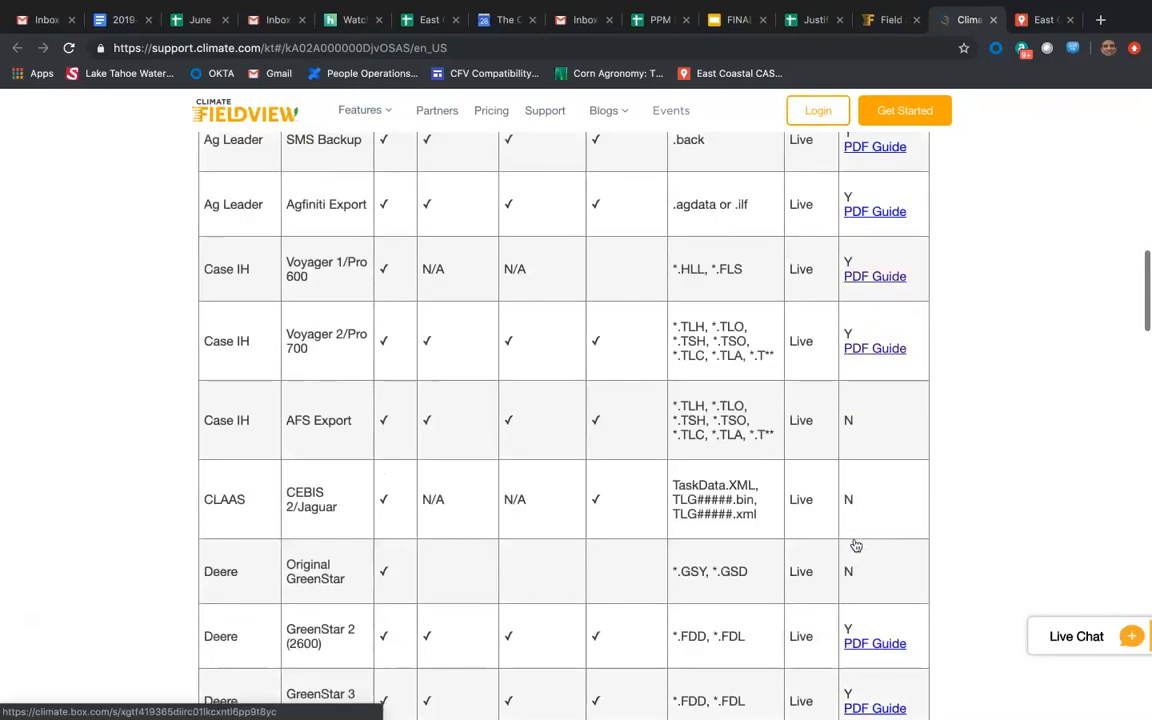
scroll(855, 544, down, 3)
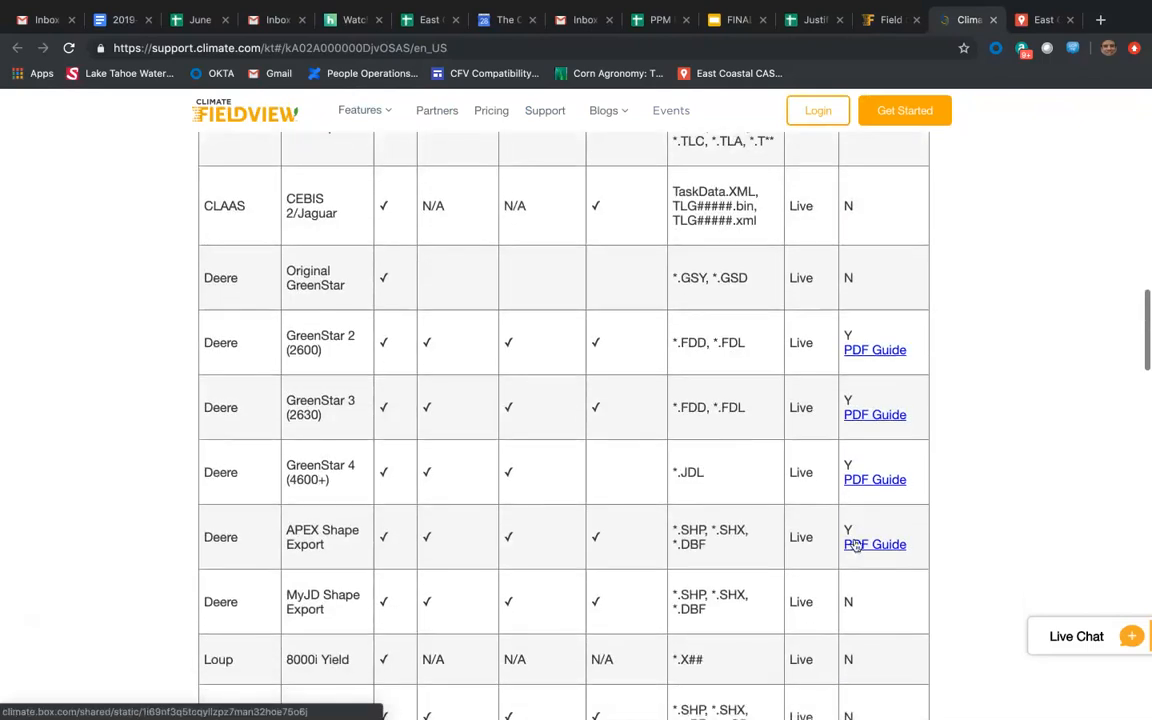
scroll(855, 544, down, 5)
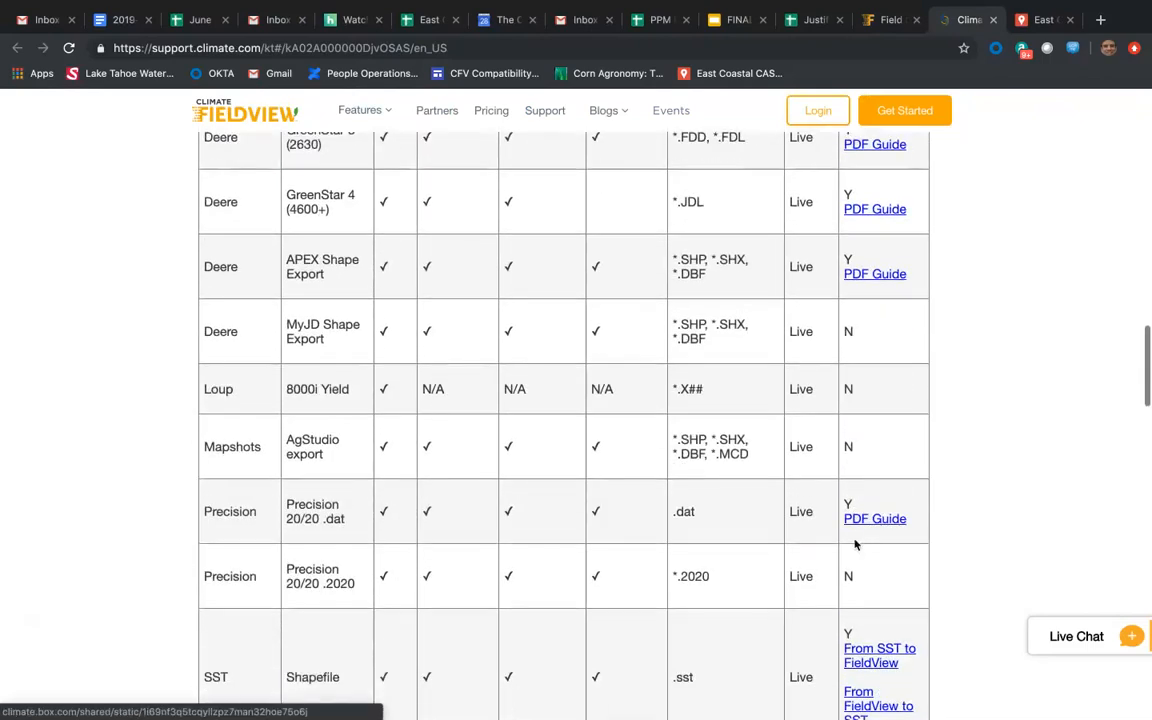
scroll(855, 544, down, 1)
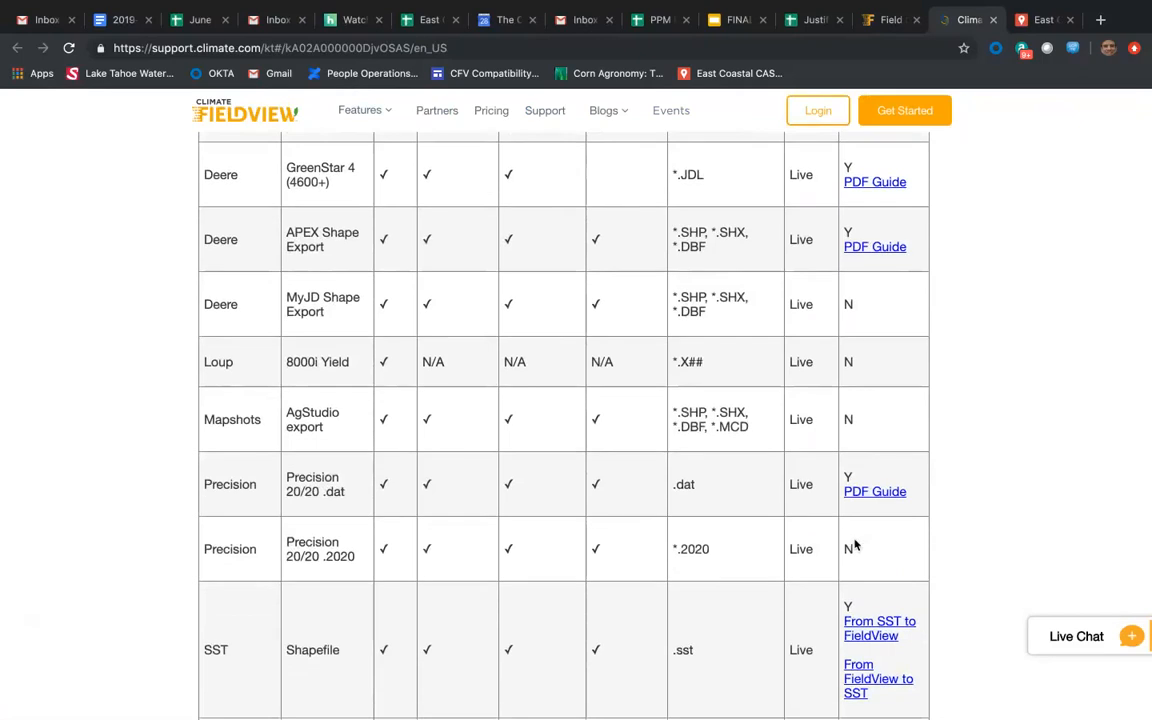
scroll(855, 544, up, 1)
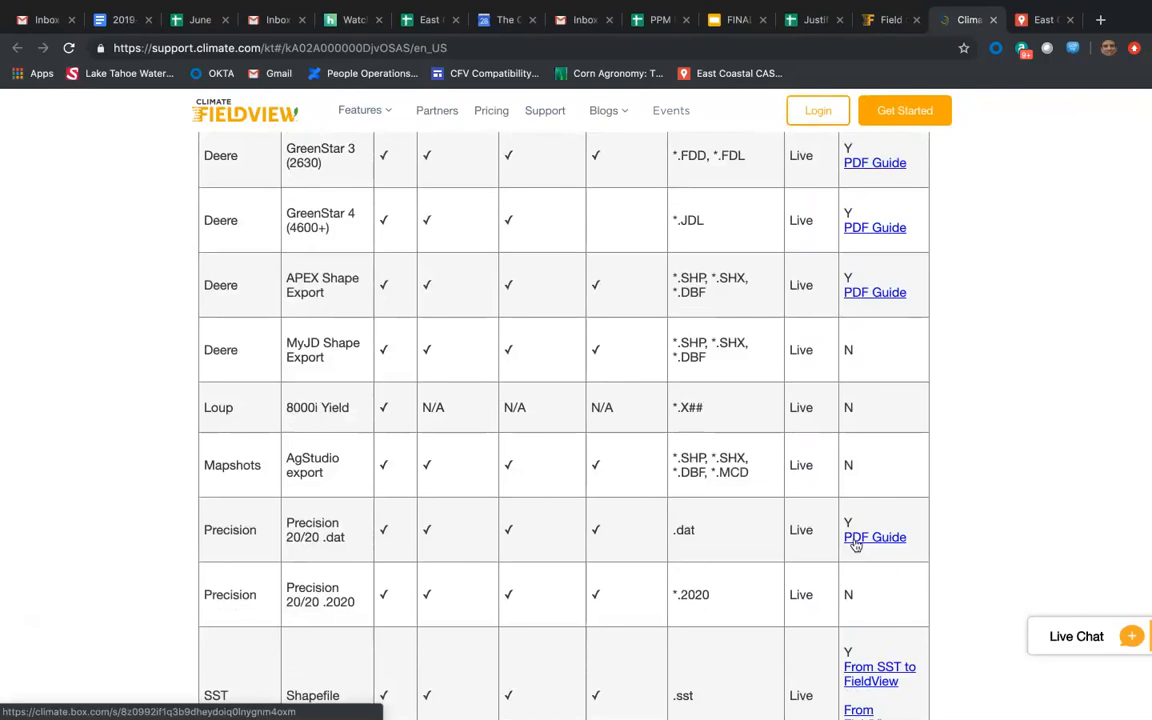
scroll(855, 544, down, 6)
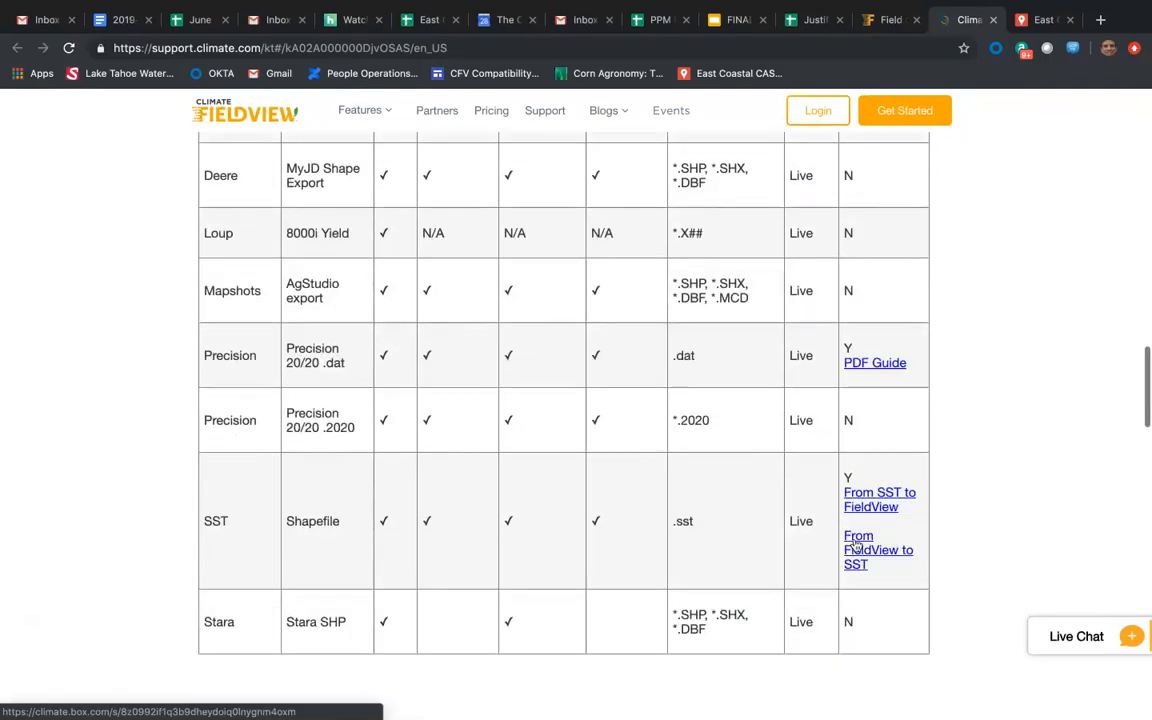
Review the Soil Test, Shapefile, Prescriptions, and Imagery Compatibility section, including each soil data provider's file format and column mapping.
scroll(855, 544, down, 5)
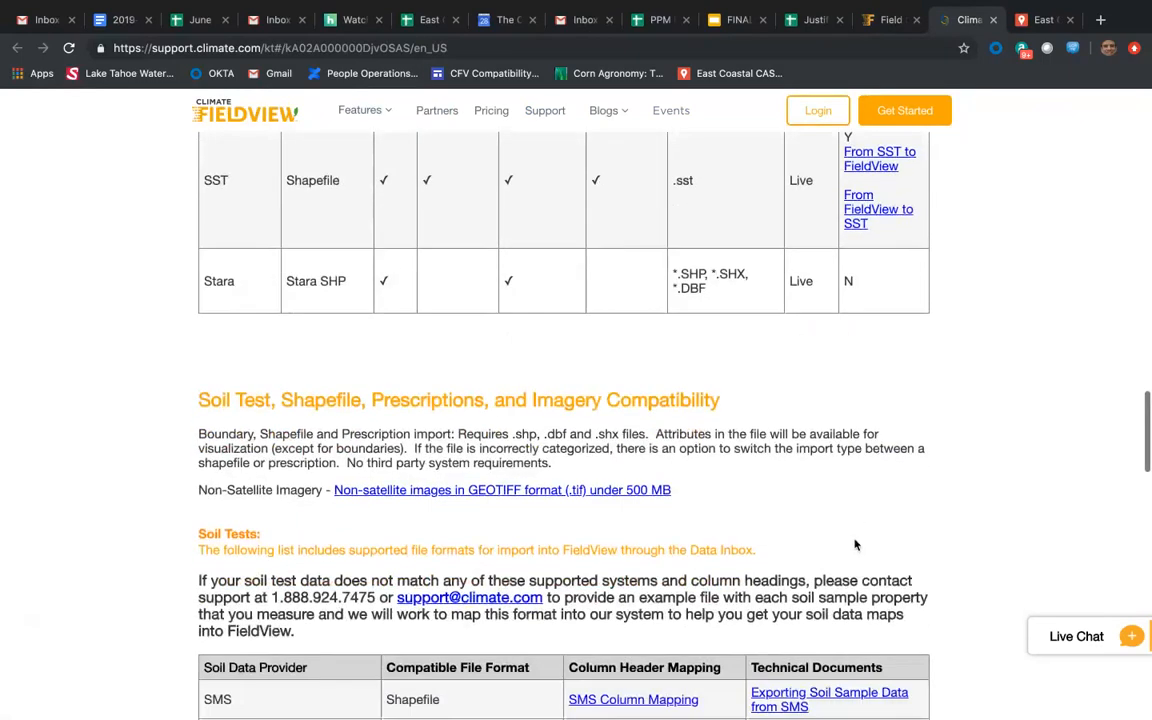
scroll(855, 544, down, 2)
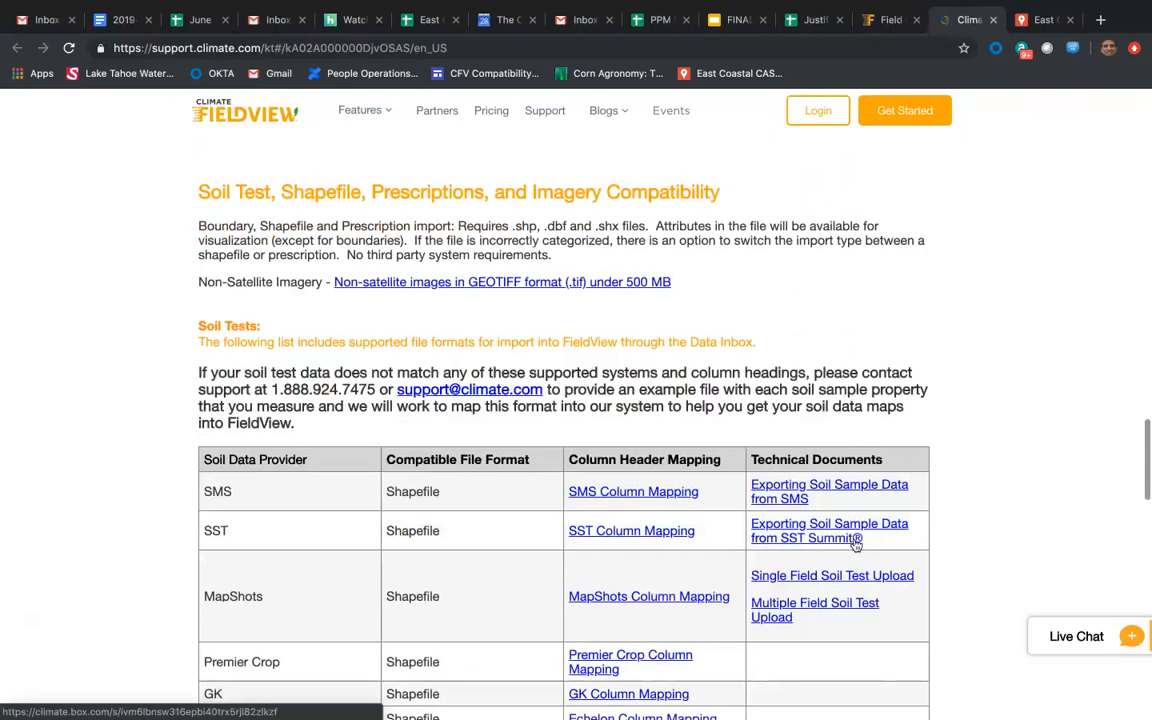
scroll(855, 544, down, 1)
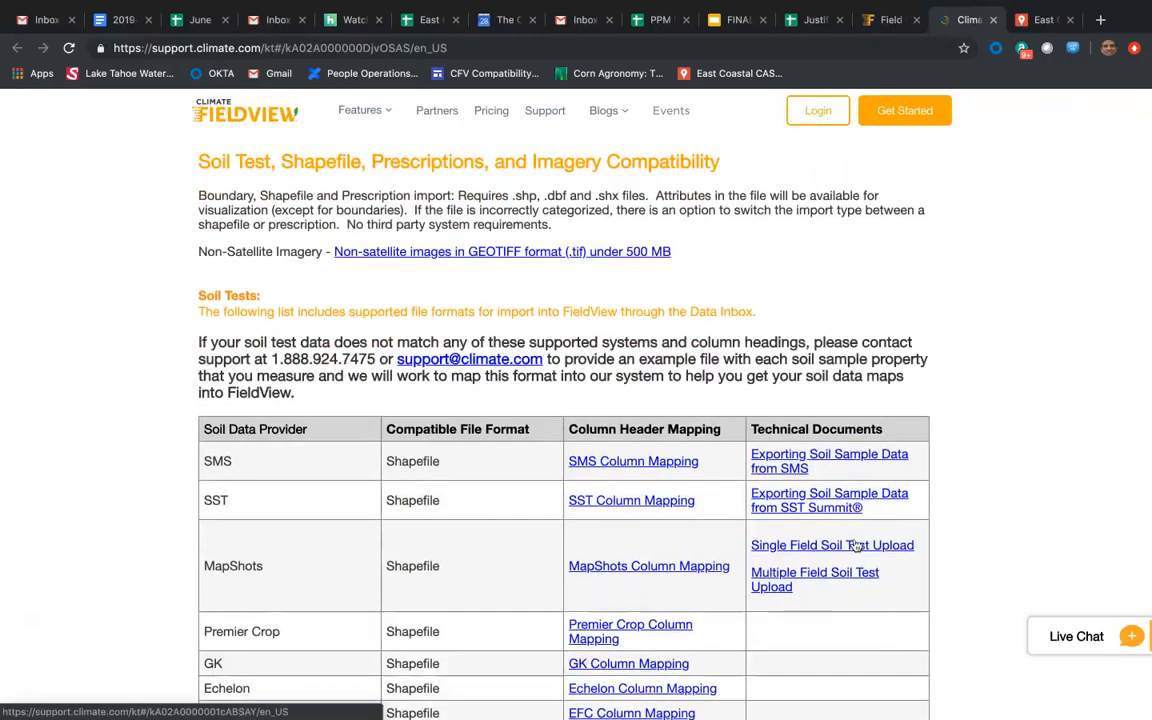
scroll(855, 544, down, 3)
scroll(855, 544, down, 3)
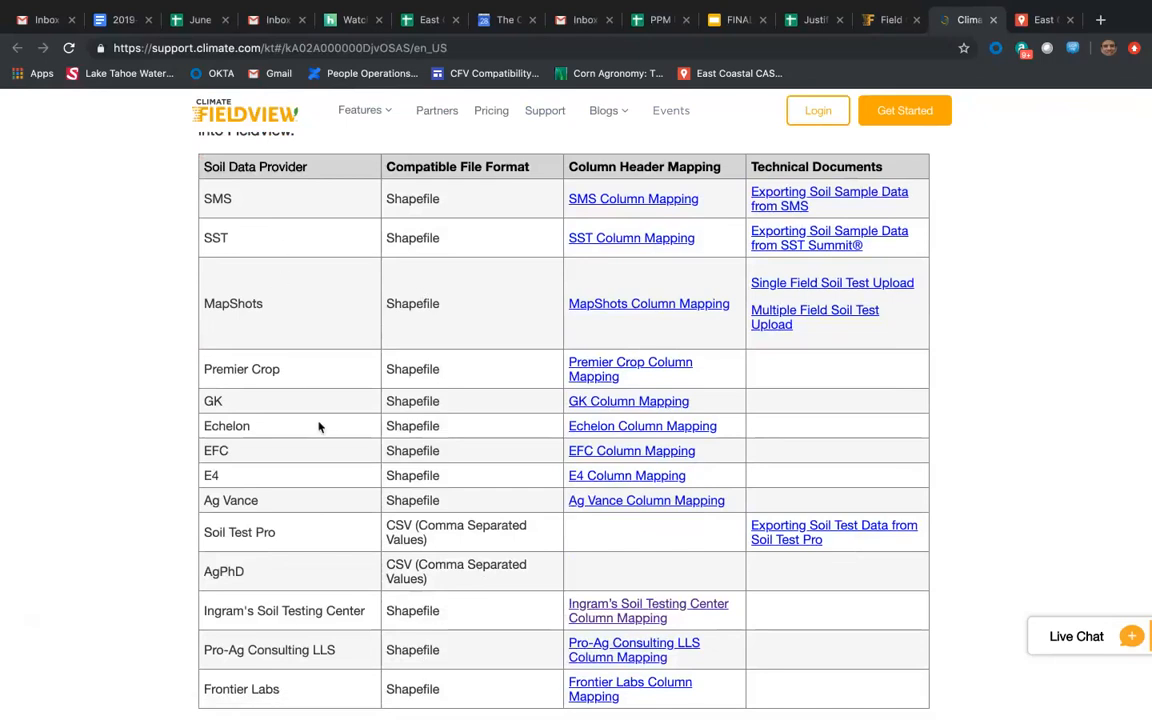
scroll(319, 427, down, 2)
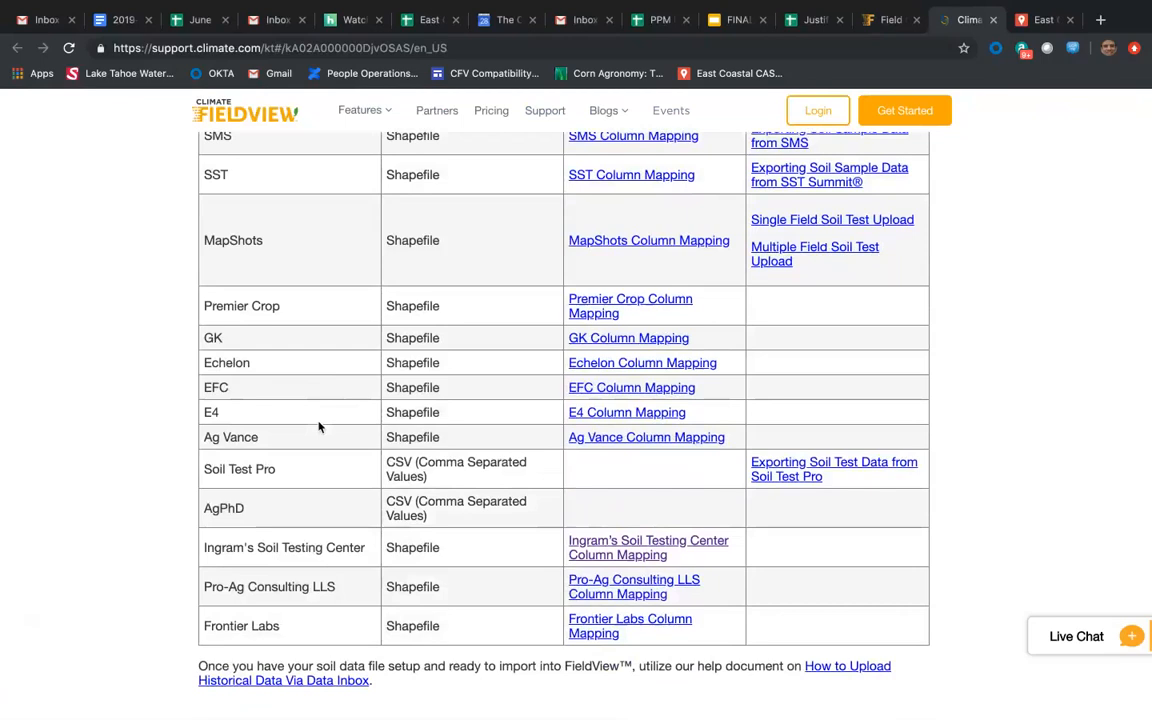
Recheck the soil data provider table from SMS down to Frontier Labs for file formats, column header mappings and technical documents.
scroll(319, 427, up, 3)
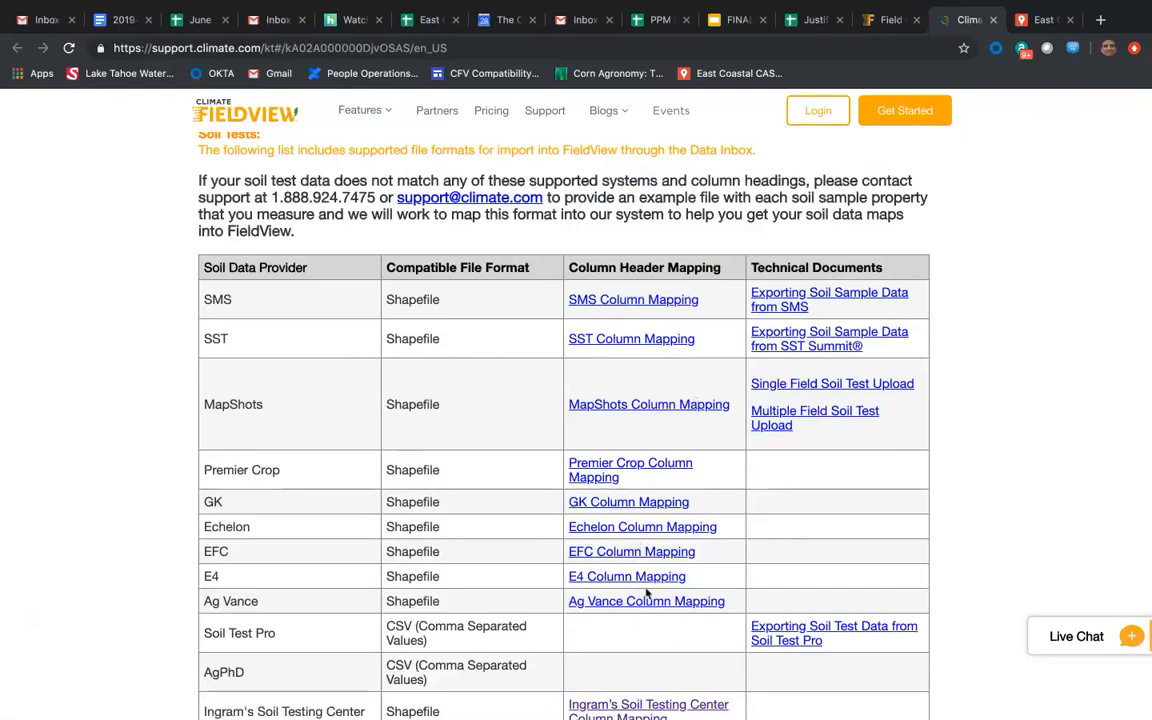
scroll(646, 593, down, 2)
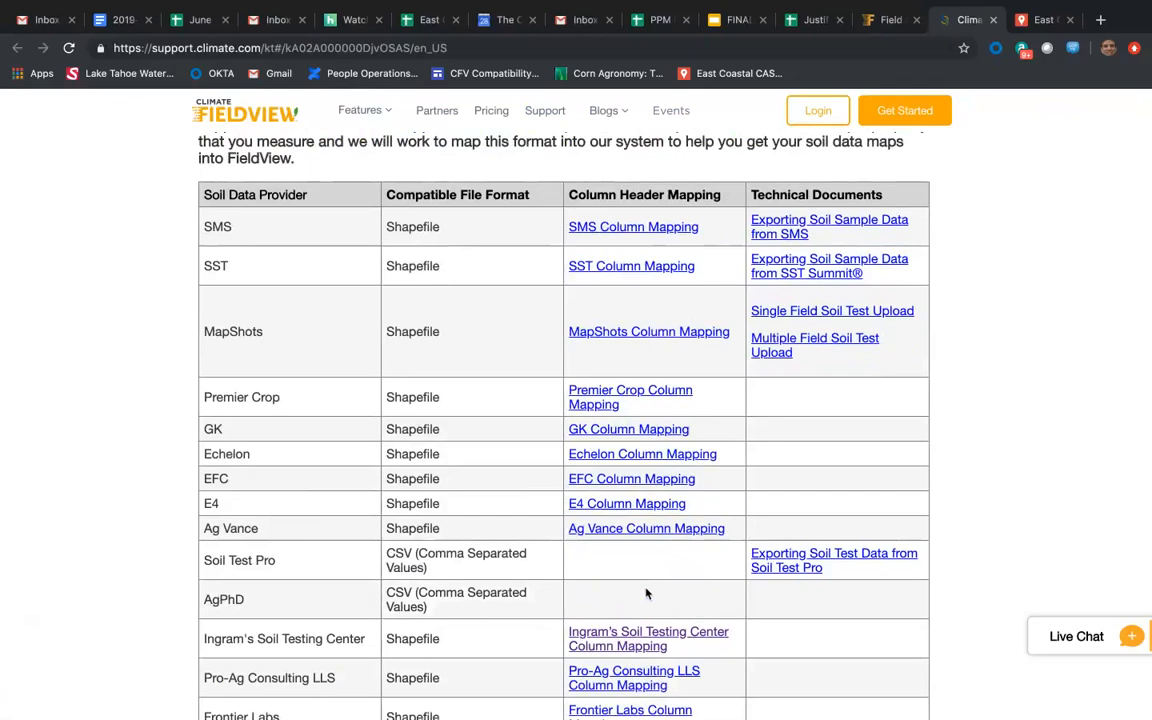
scroll(646, 594, down, 1)
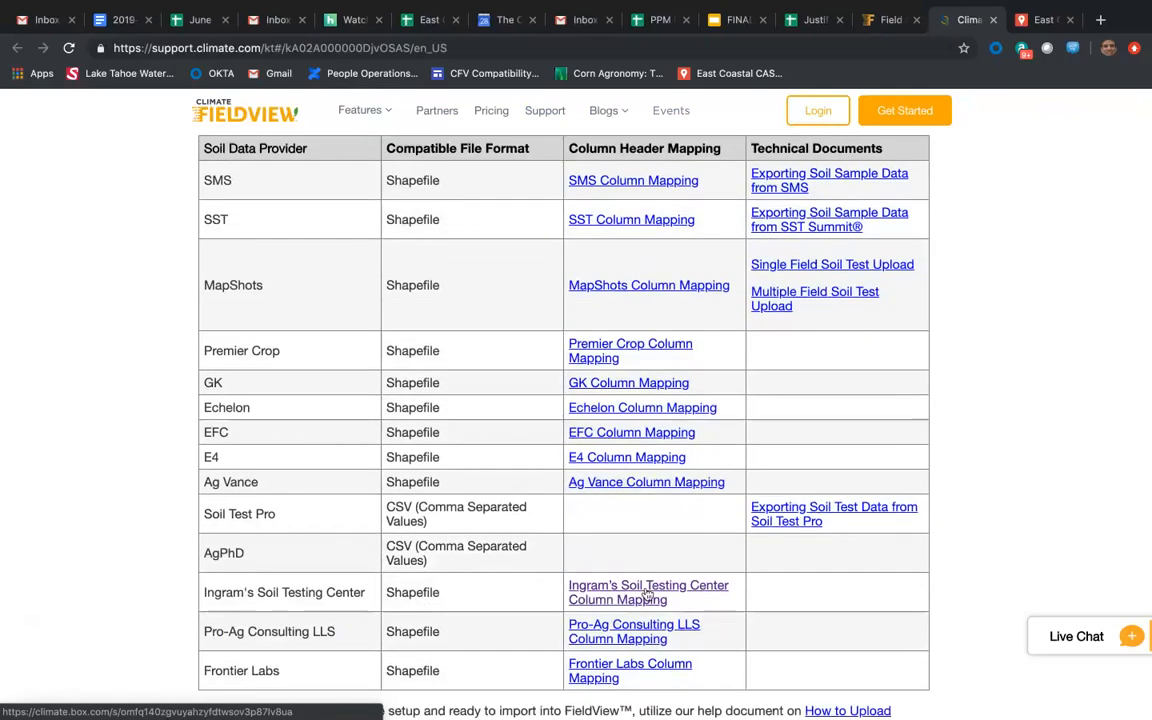
scroll(646, 594, down, 1)
scroll(646, 594, down, 1)
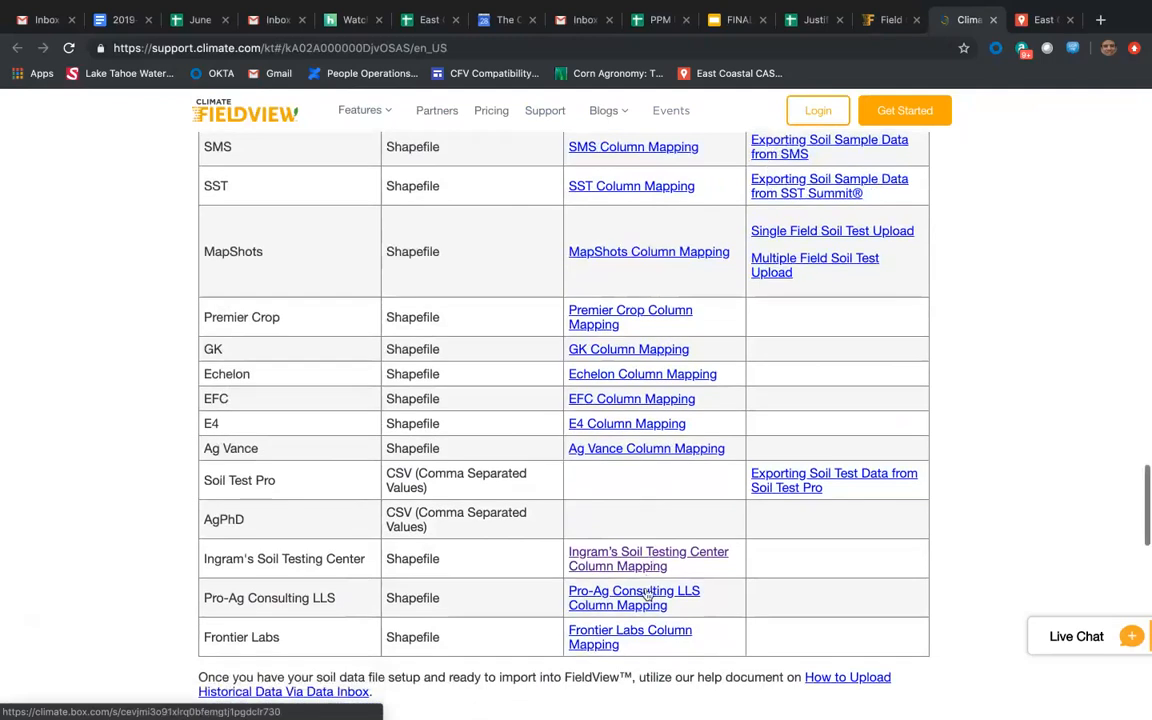
scroll(646, 594, up, 1)
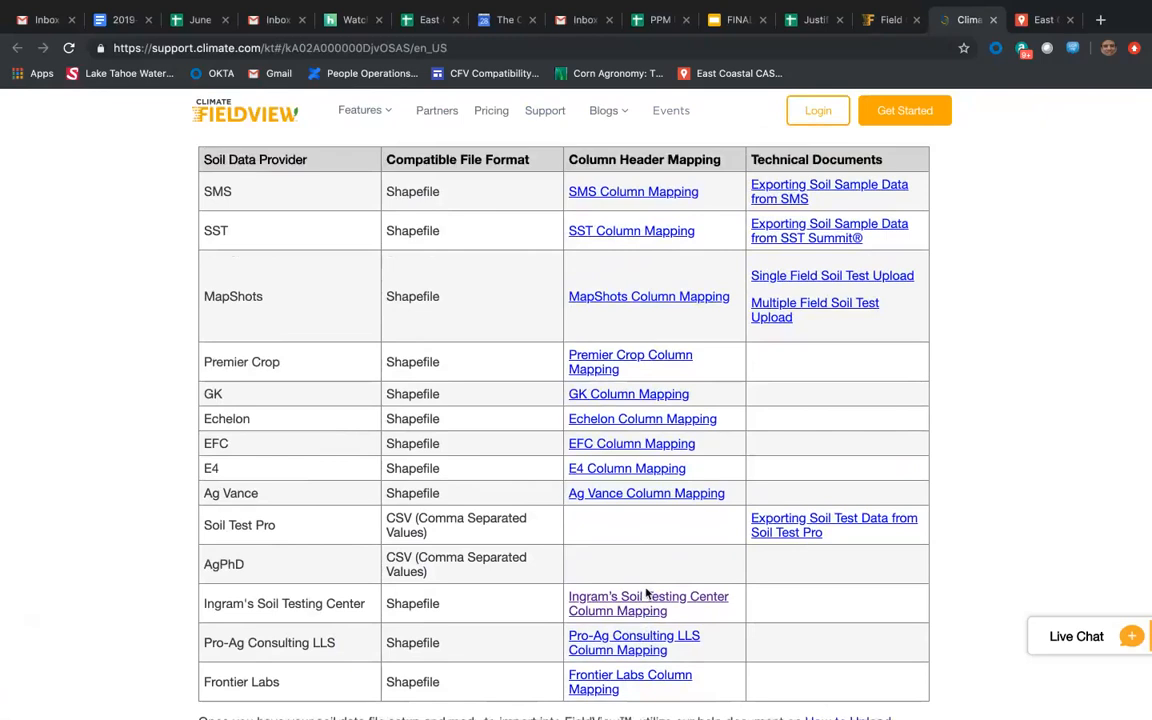
Review the Data Inbox Beta Testing File Types table, from AGCO FieldStar II through Trimble FMD.
scroll(646, 593, down, 3)
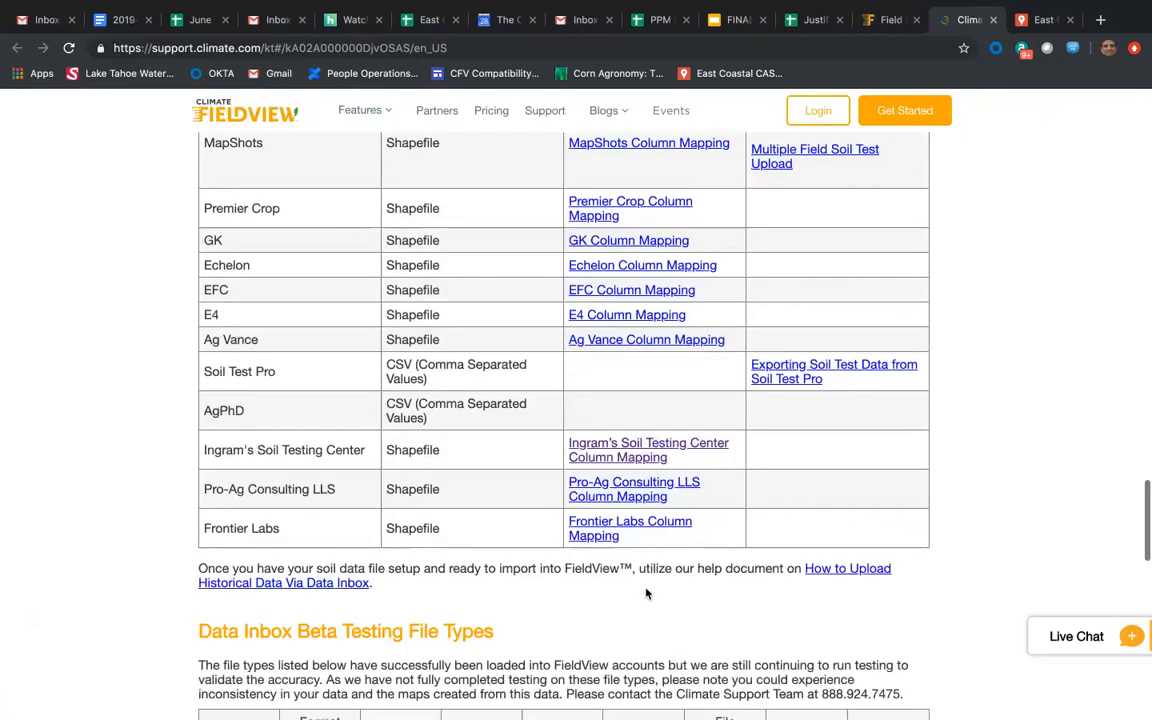
scroll(646, 593, down, 5)
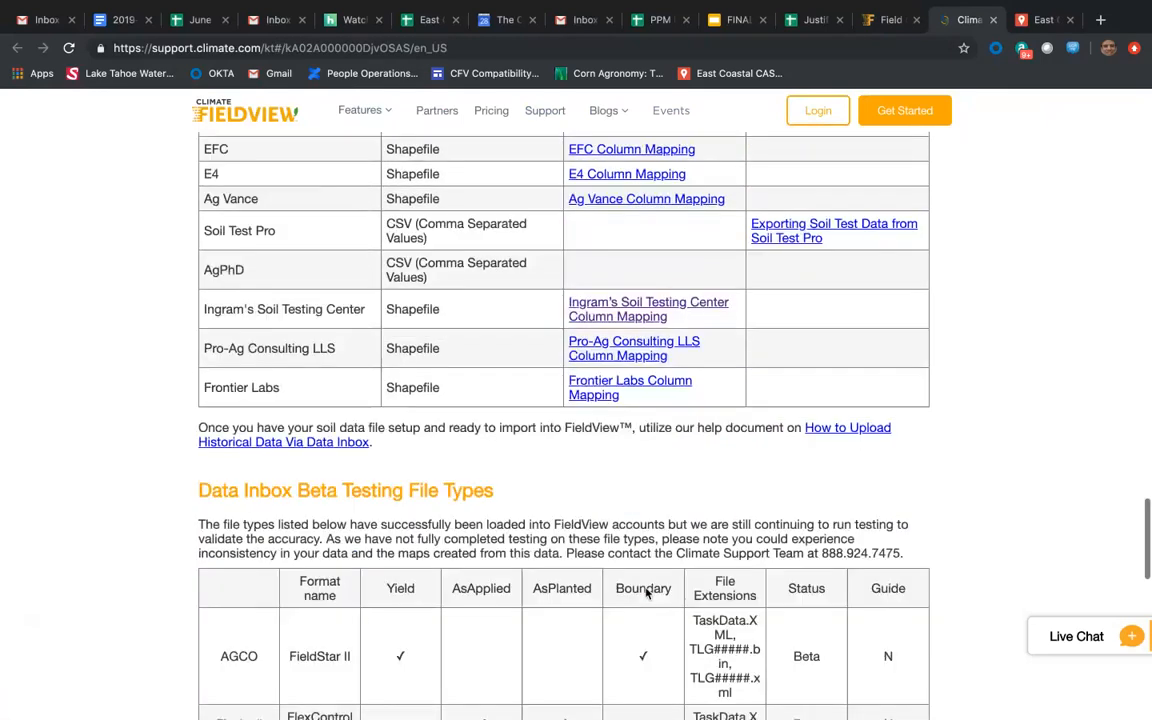
scroll(646, 593, down, 2)
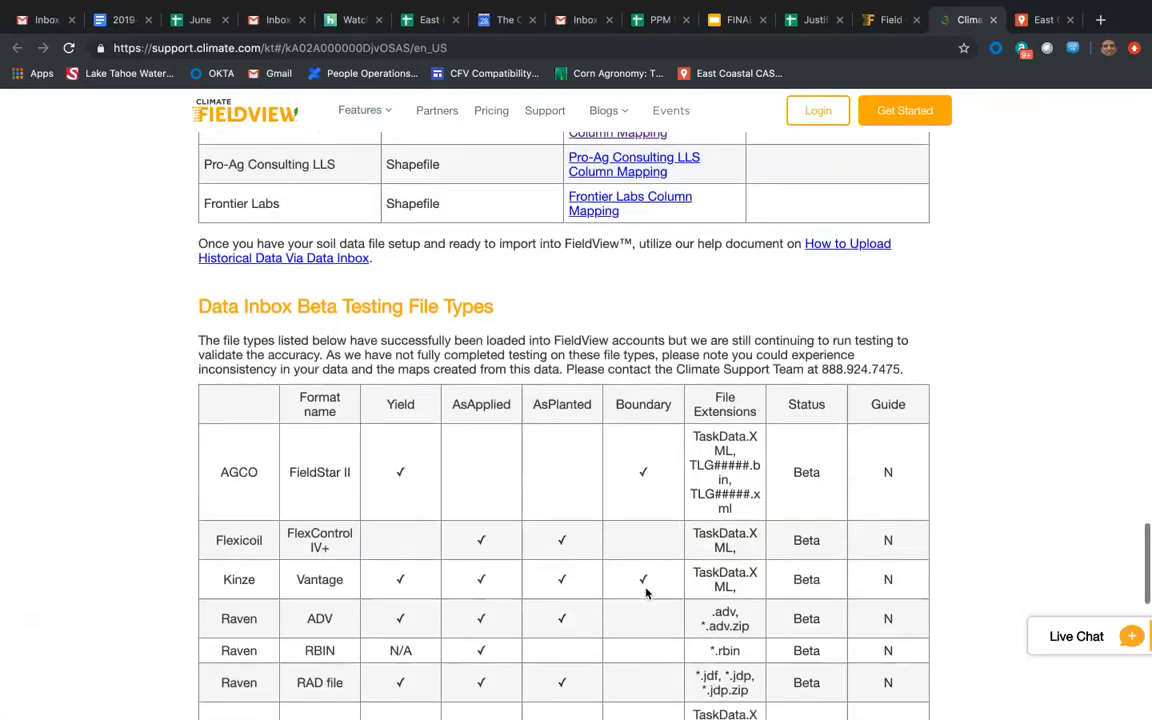
scroll(646, 593, down, 2)
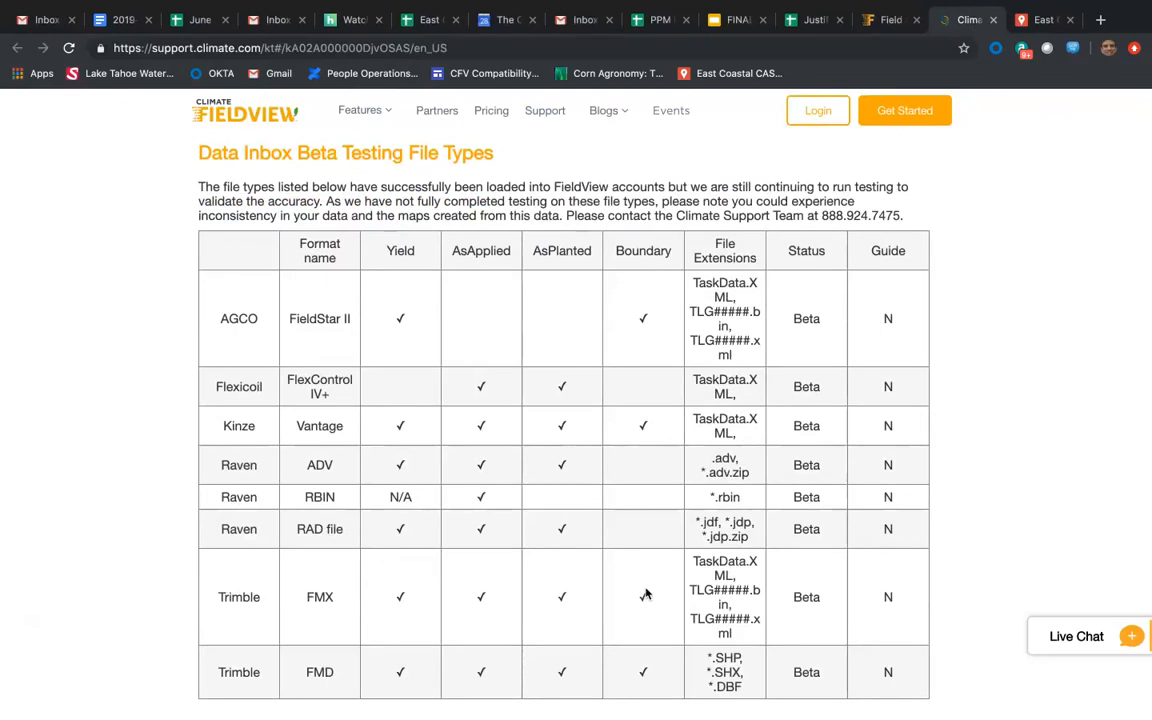
scroll(645, 594, down, 2)
scroll(645, 594, up, 1)
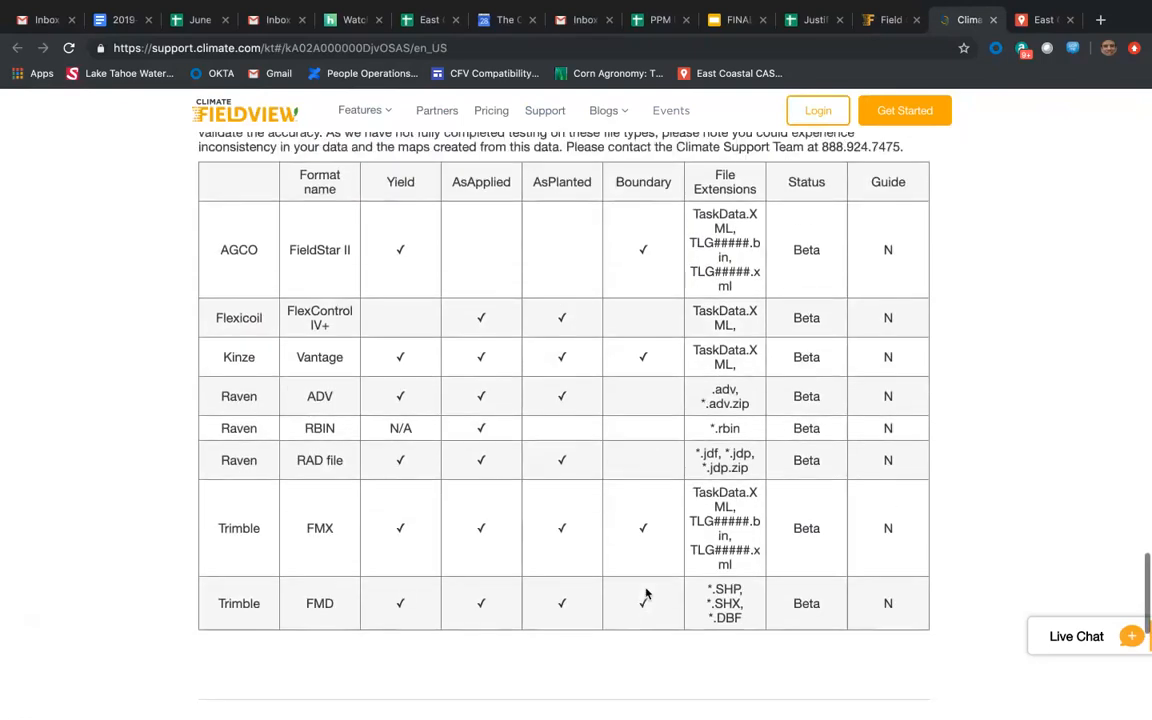
From the Data Inbox, open the help article on zipping files, skim its upload instructions, and return to the Data Inbox.
click(885, 22)
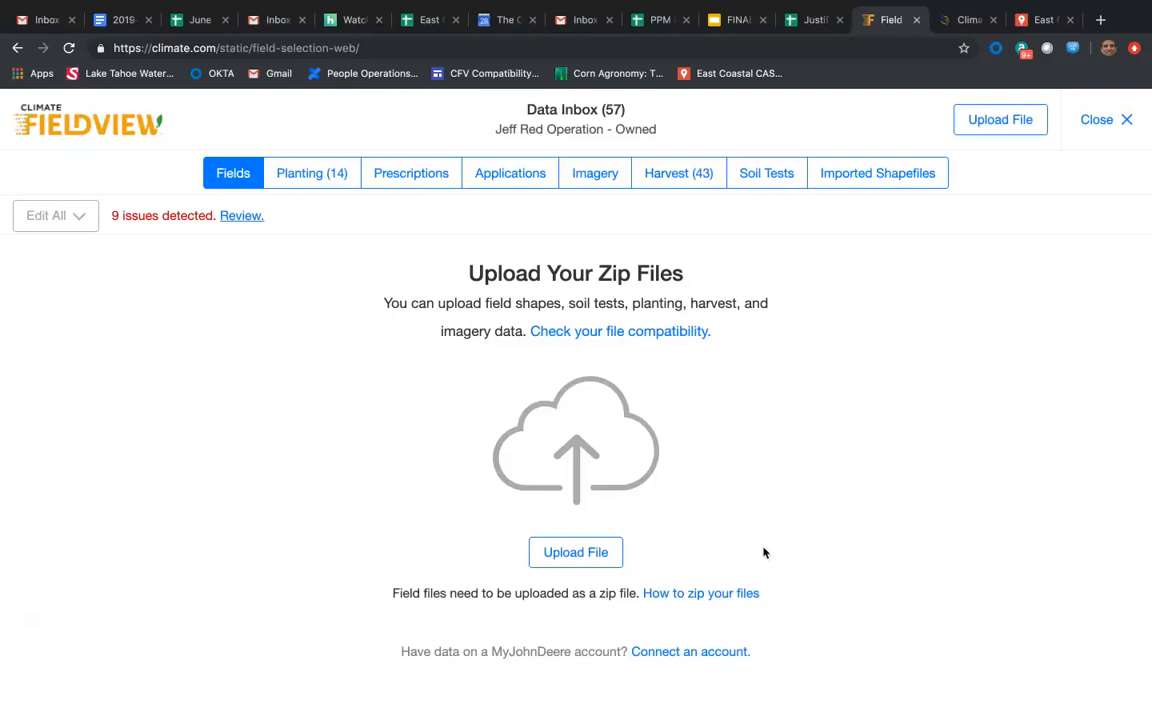
click(700, 595)
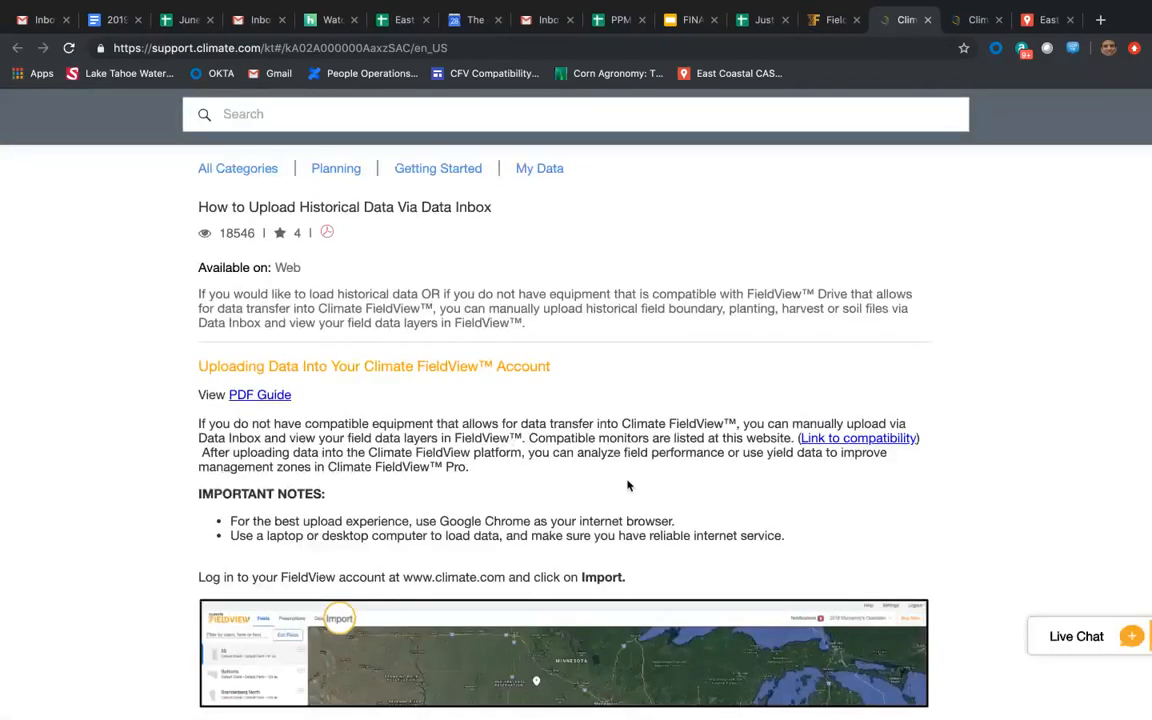
scroll(628, 486, down, 5)
scroll(628, 486, down, 9)
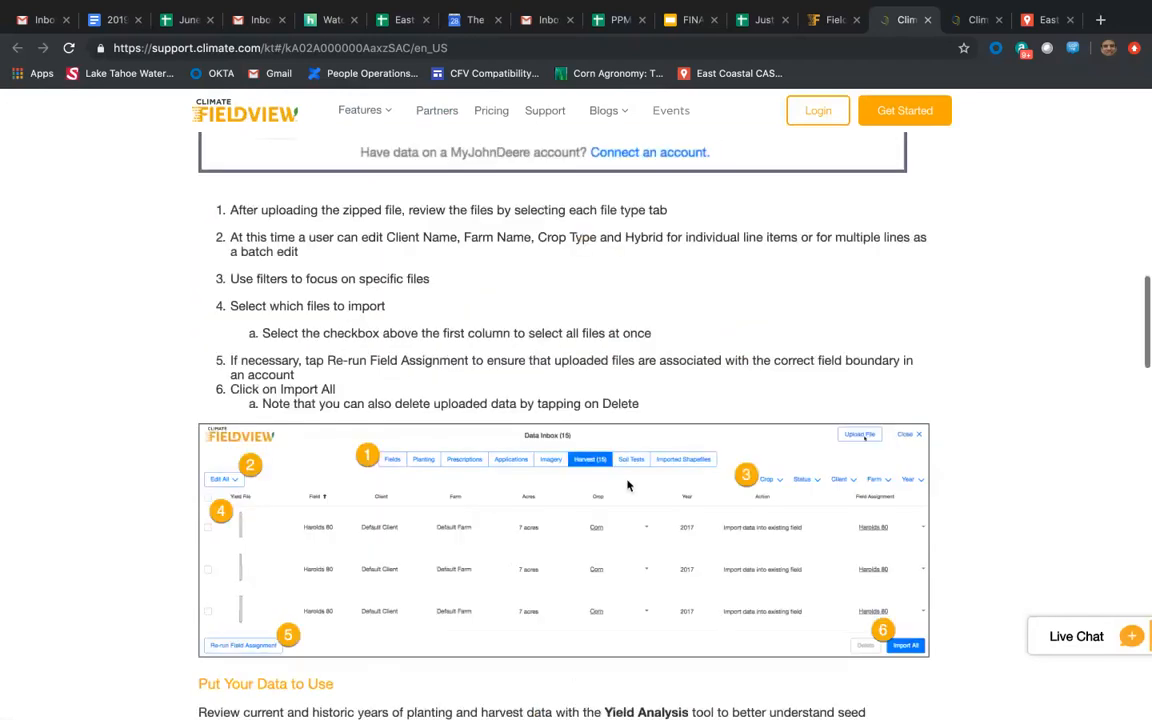
scroll(628, 486, down, 20)
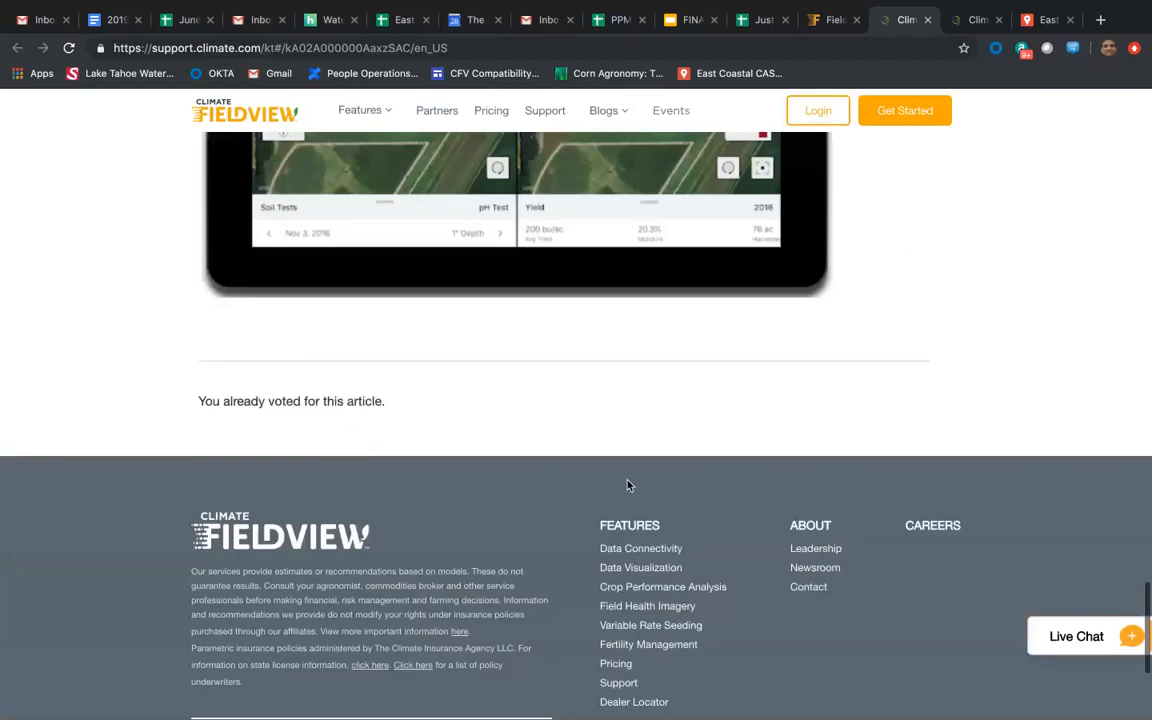
scroll(628, 486, up, 20)
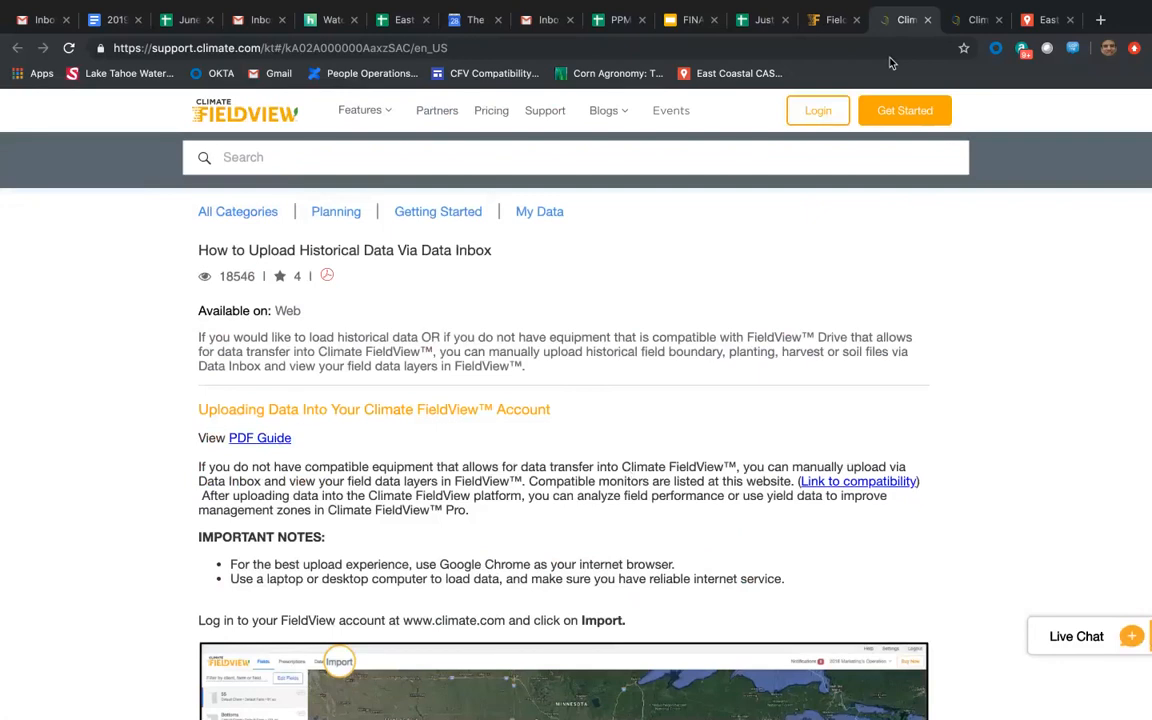
click(828, 20)
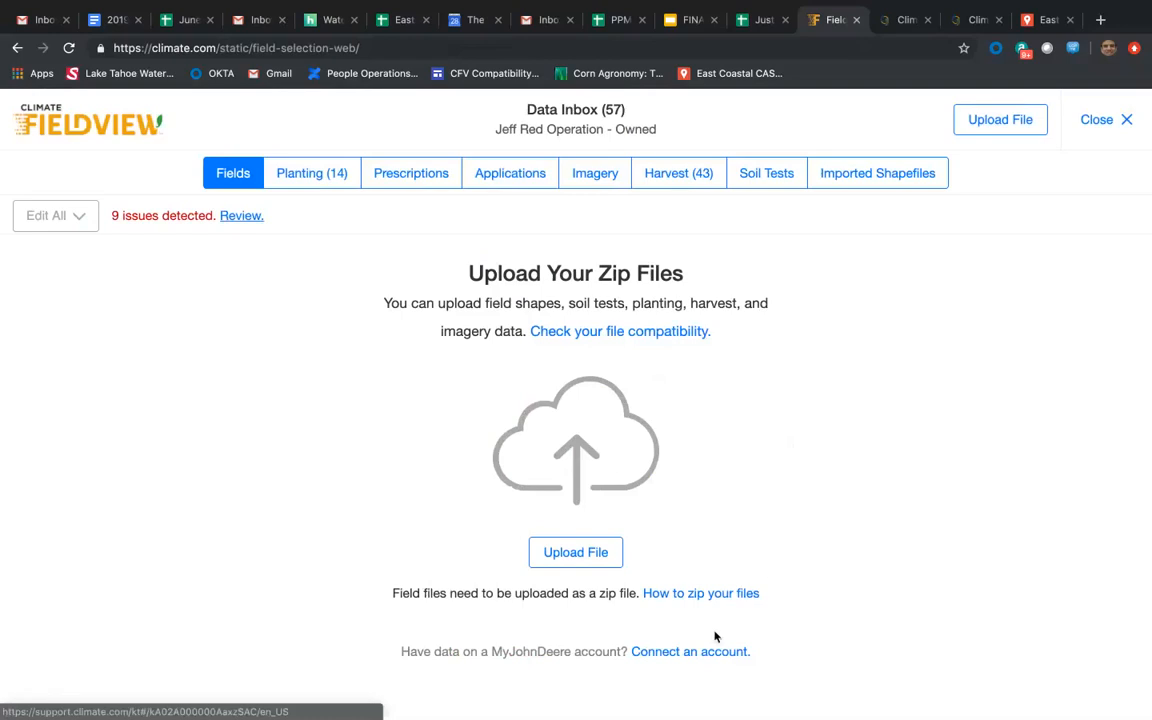
Follow the option for connecting a MyJohnDeere account through to the John Deere sign-in page, and close that page.
click(674, 653)
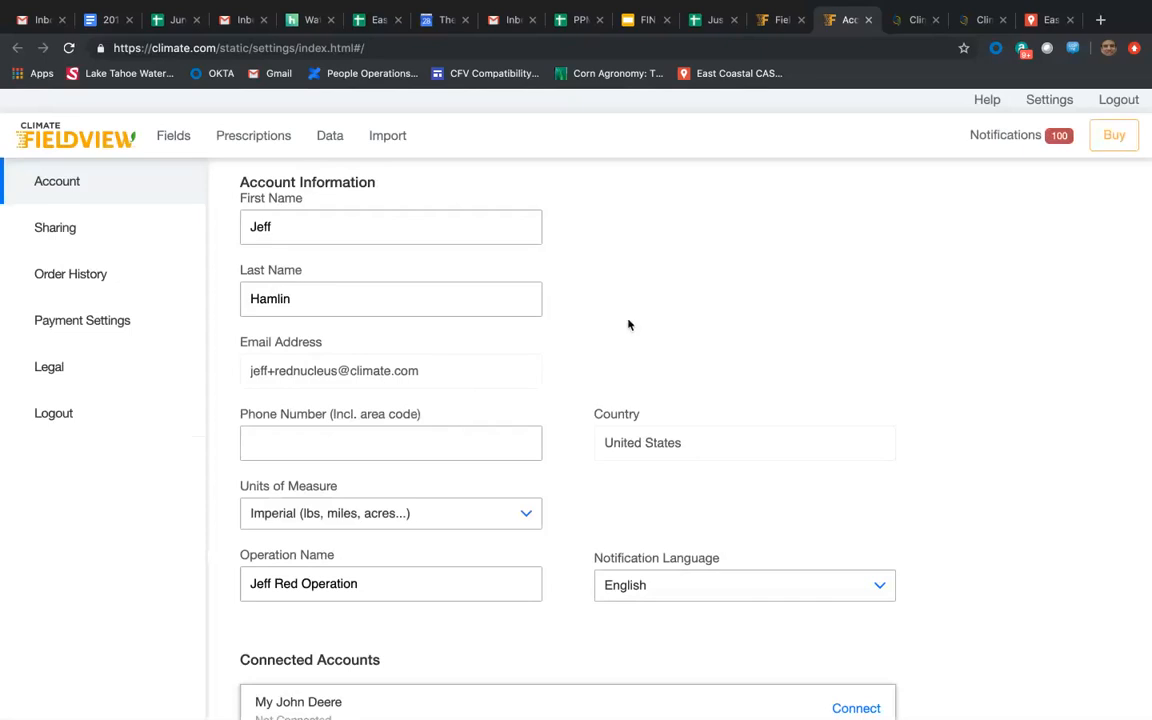
scroll(562, 458, down, 1)
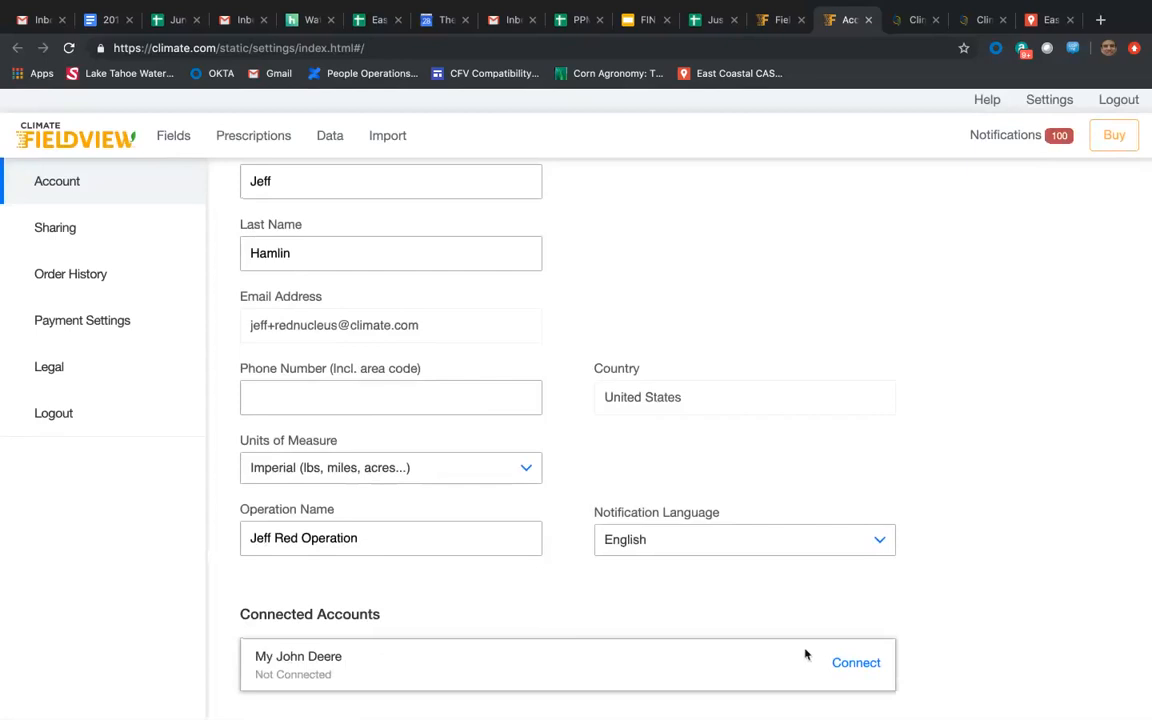
click(856, 664)
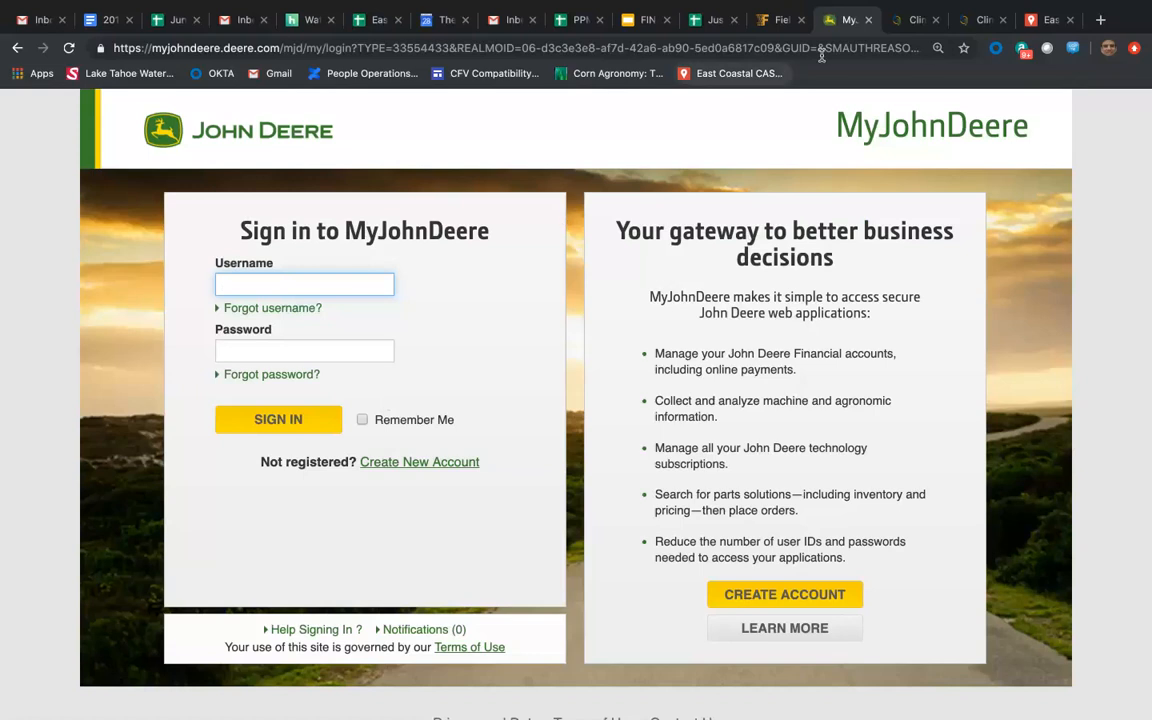
click(868, 19)
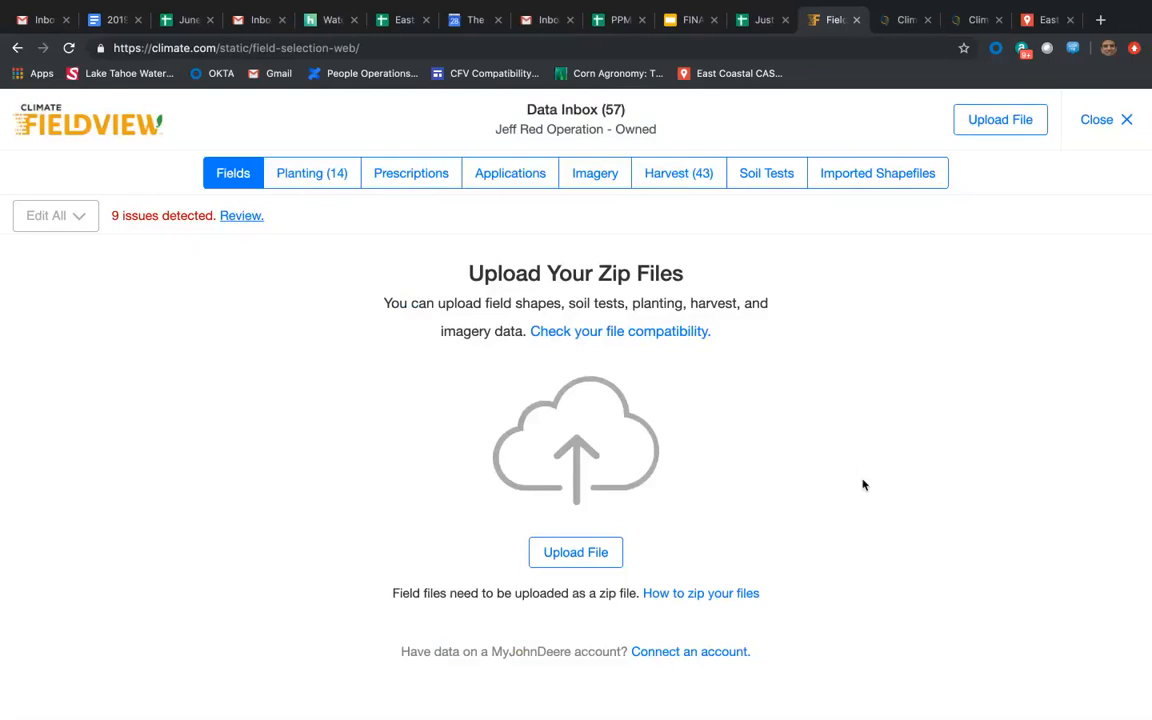
Upload Costa_View_Farms-Costa_View_North-9_North.zip from the Downloads folder to the Data Inbox and dismiss the upload notice.
click(589, 556)
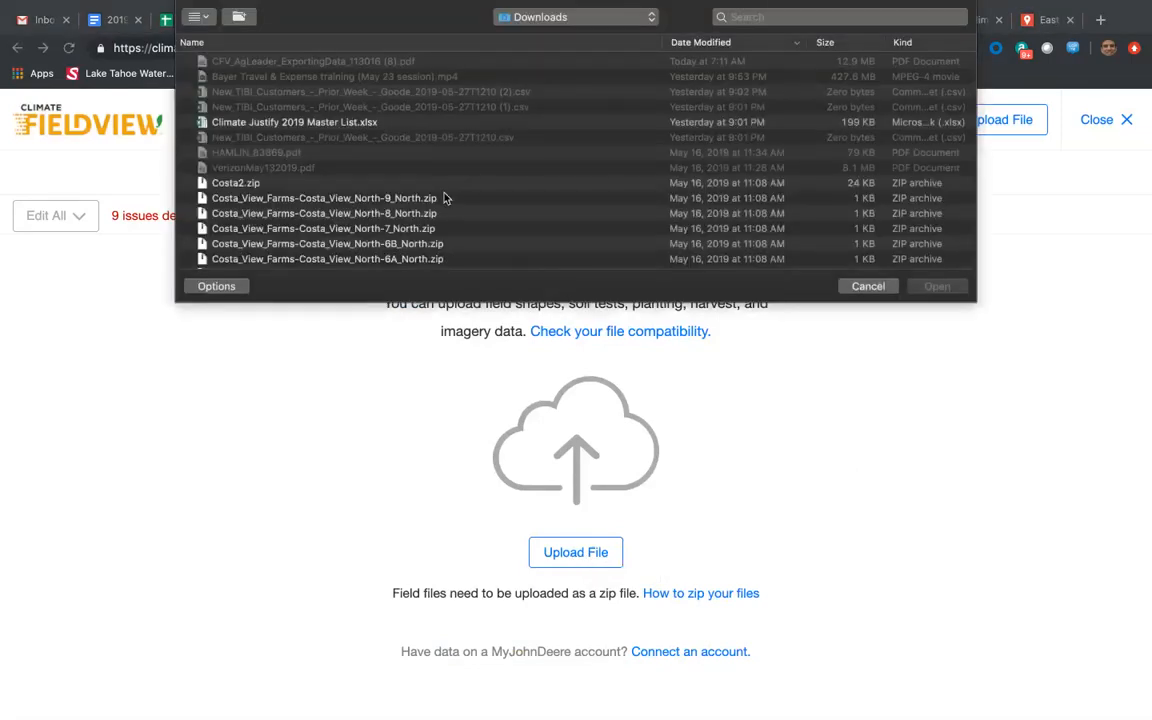
scroll(501, 193, down, 3)
scroll(503, 194, up, 2)
scroll(503, 194, down, 4)
scroll(503, 194, down, 7)
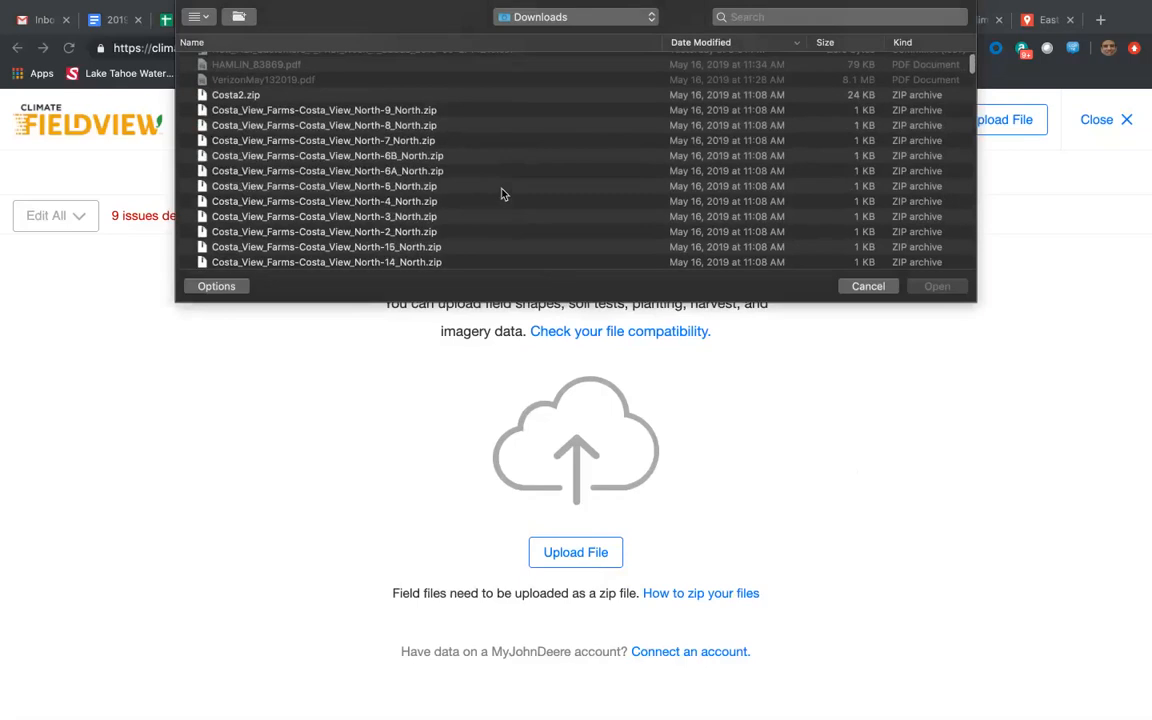
scroll(503, 194, down, 10)
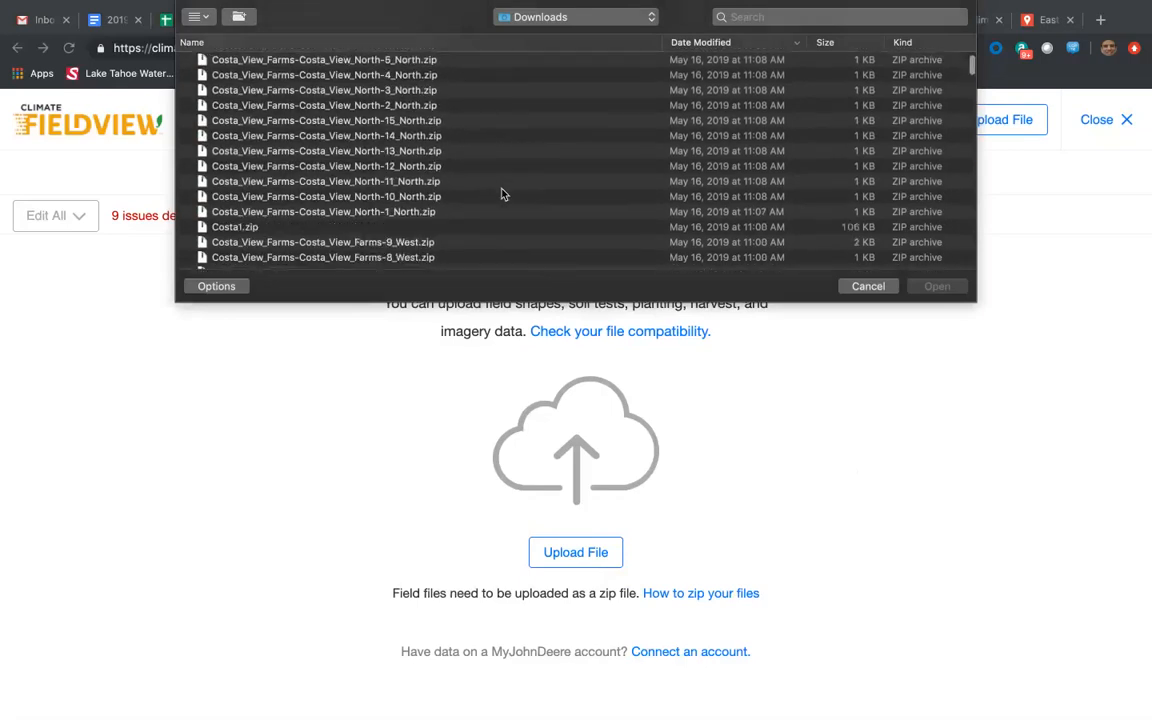
scroll(503, 194, up, 15)
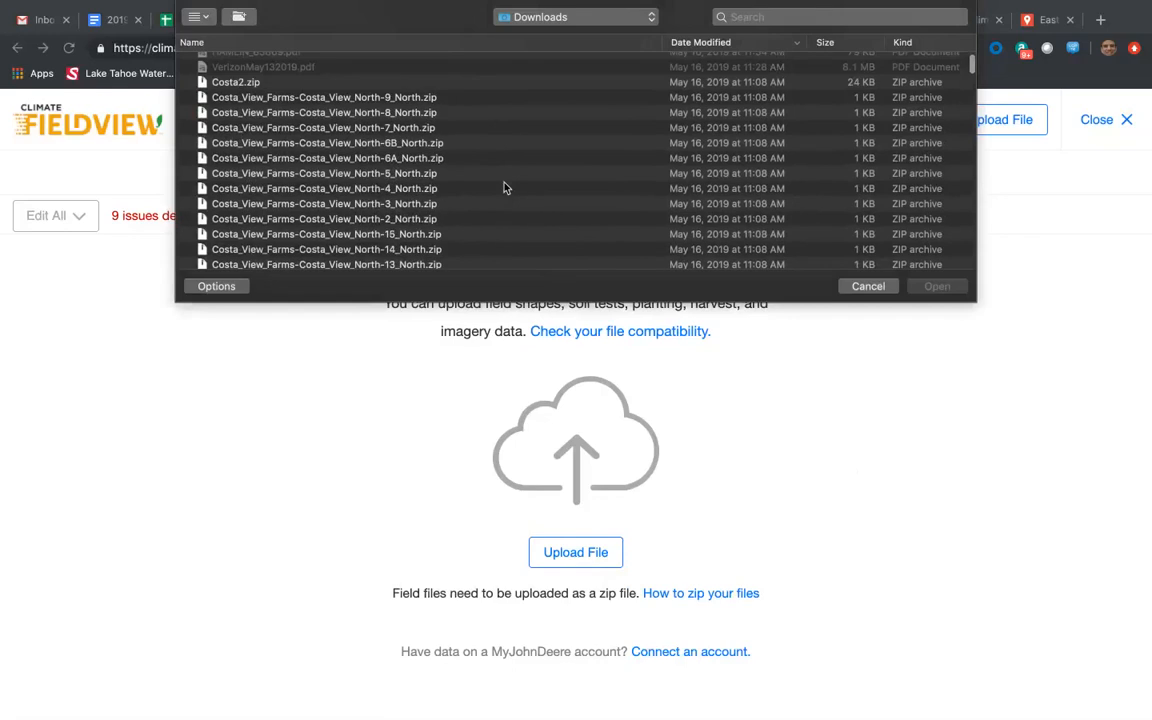
click(431, 99)
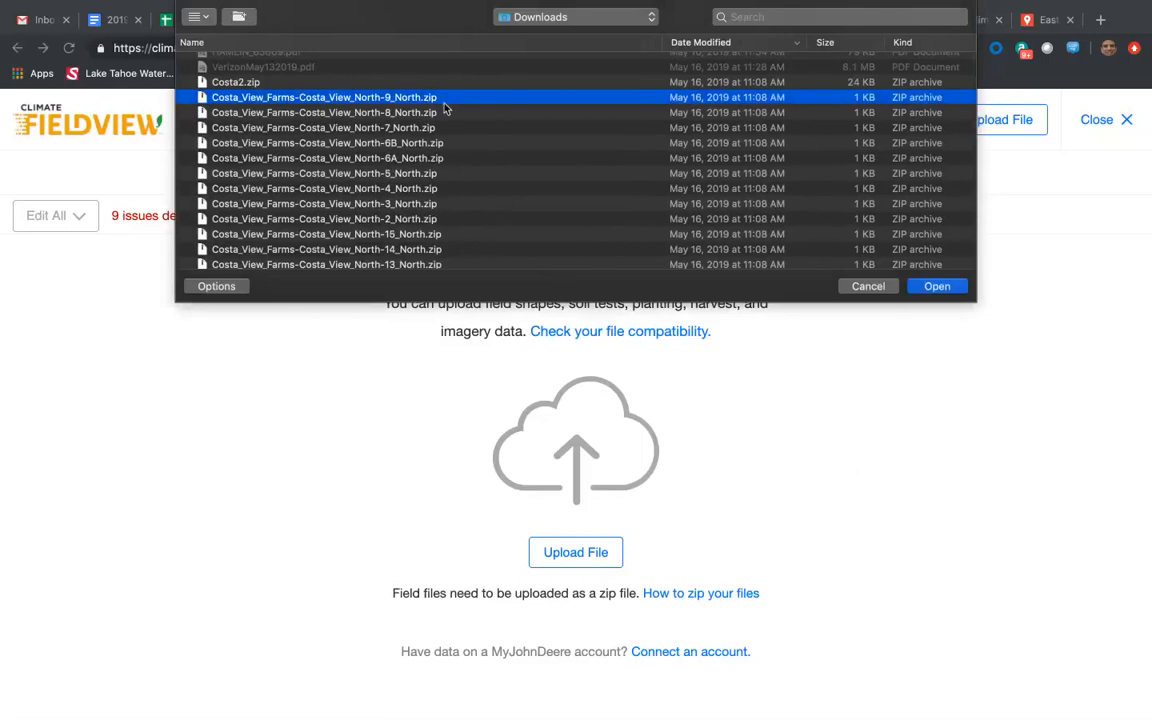
click(940, 288)
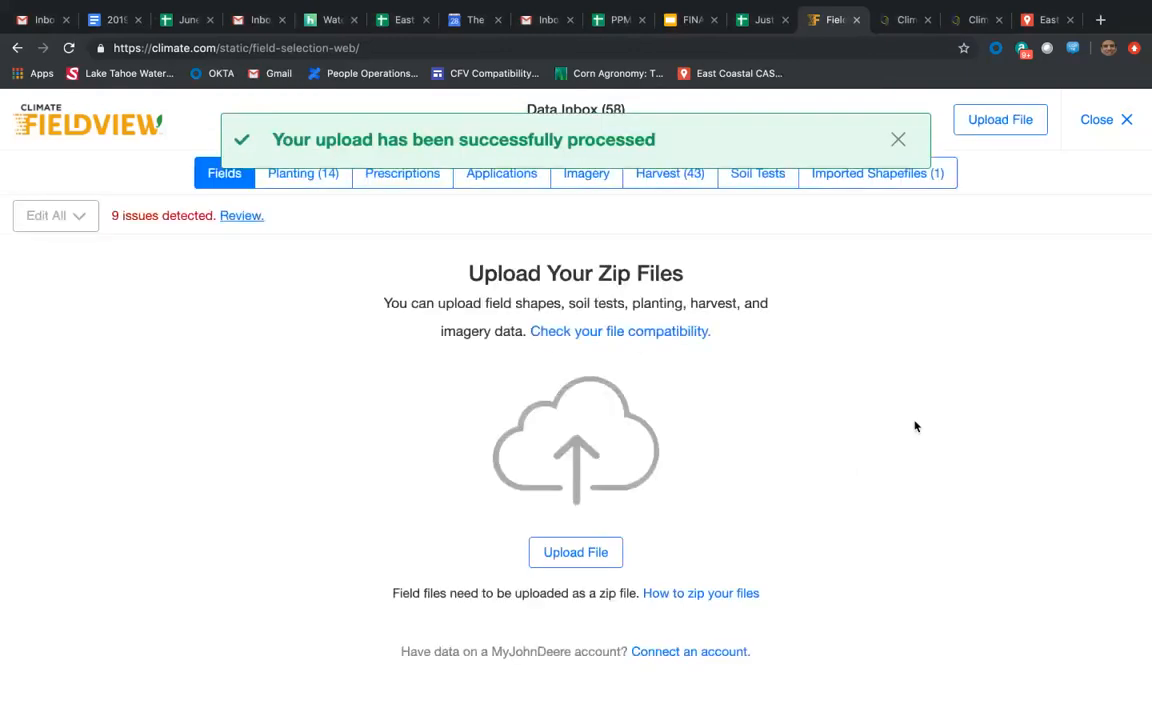
click(898, 142)
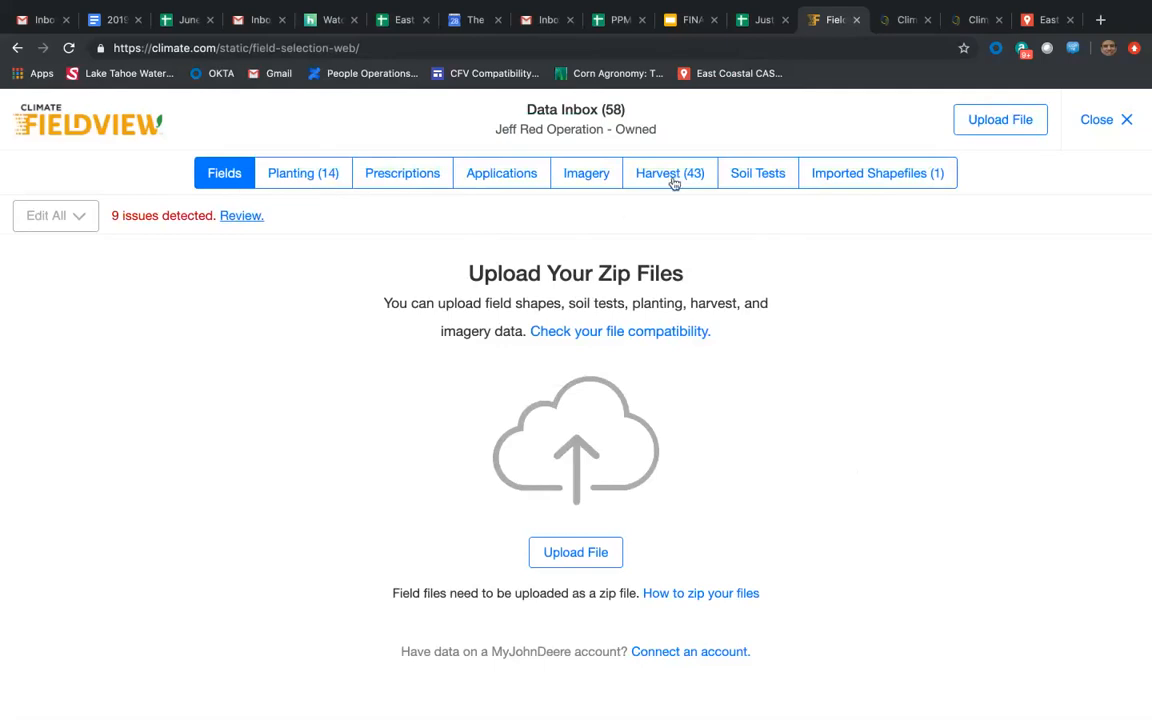
Assign the uploaded shapefile under Imported Shapefiles to the client BJM Farms and the farm Brandenburg.
click(879, 177)
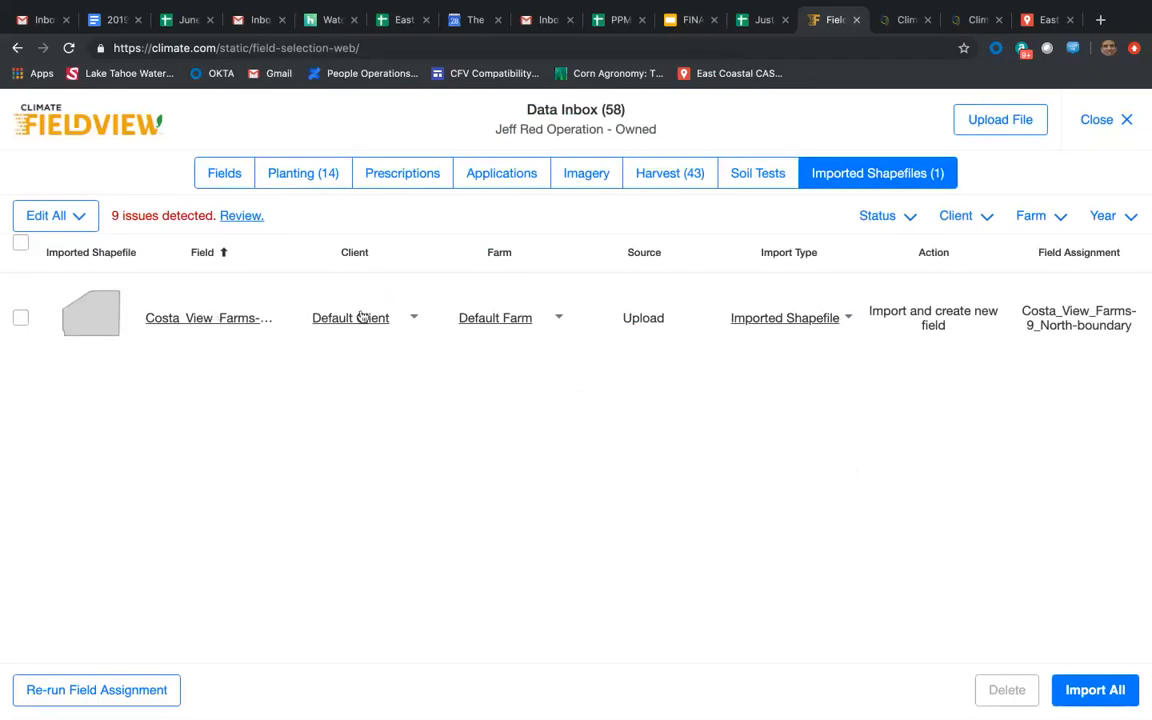
click(413, 318)
click(366, 381)
click(557, 316)
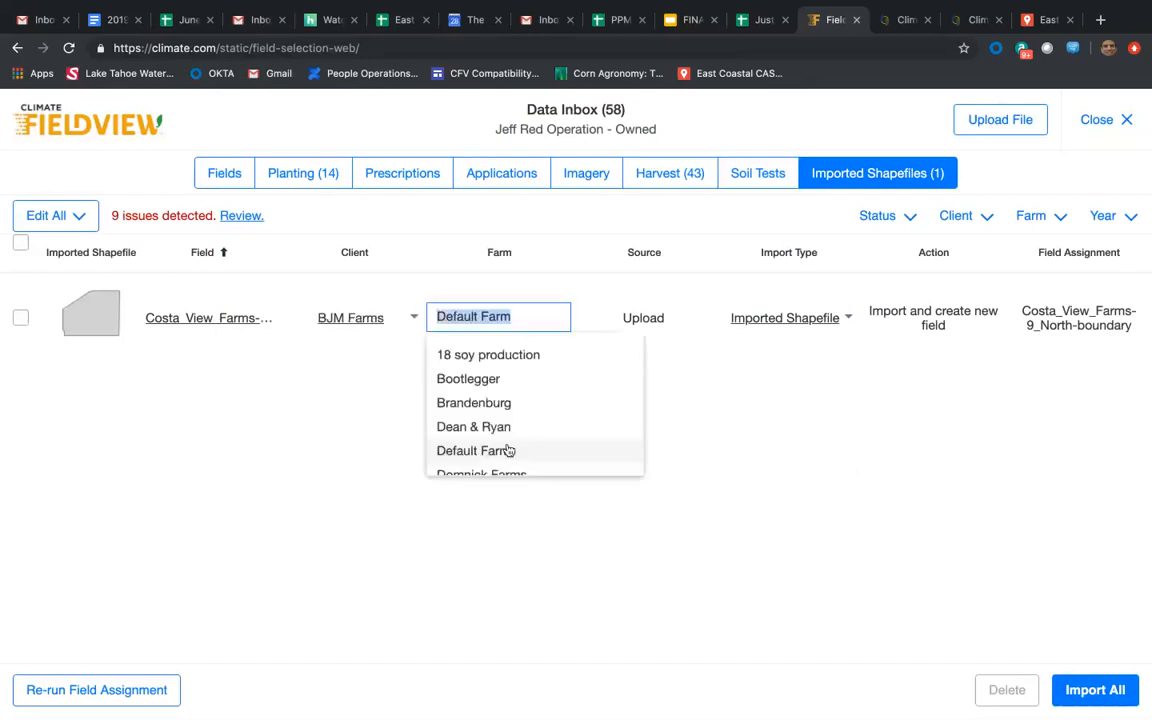
click(509, 401)
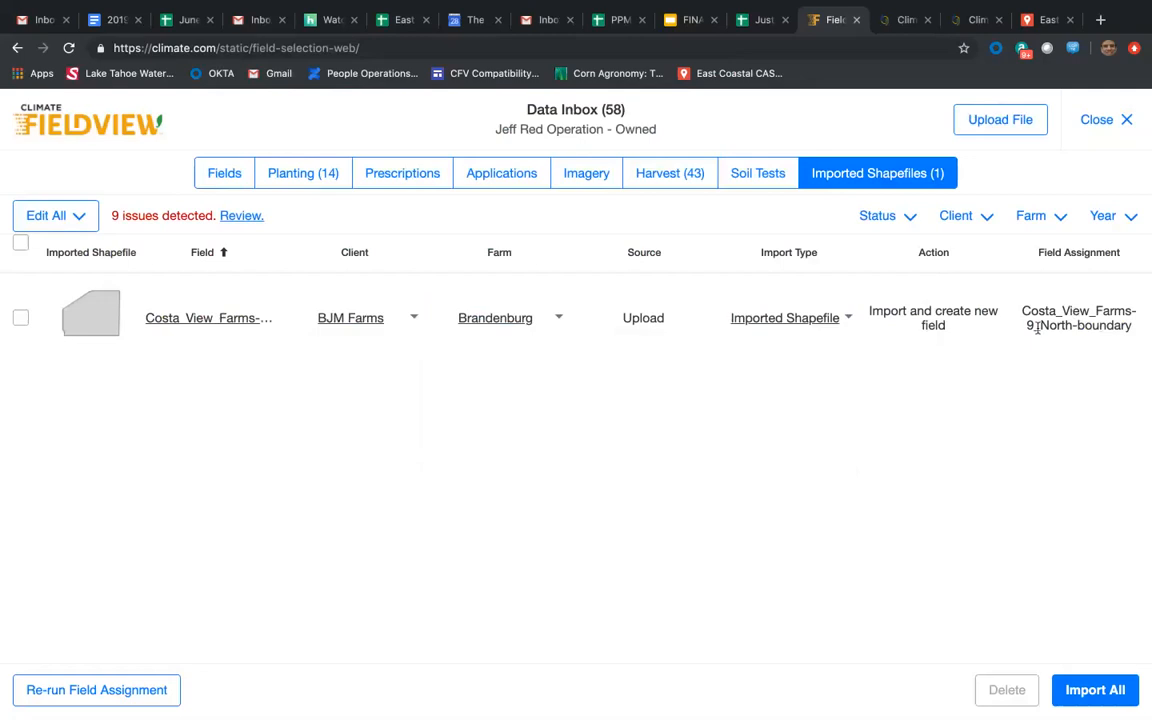
Rename the uploaded shapefile's field as 9 North.
click(200, 330)
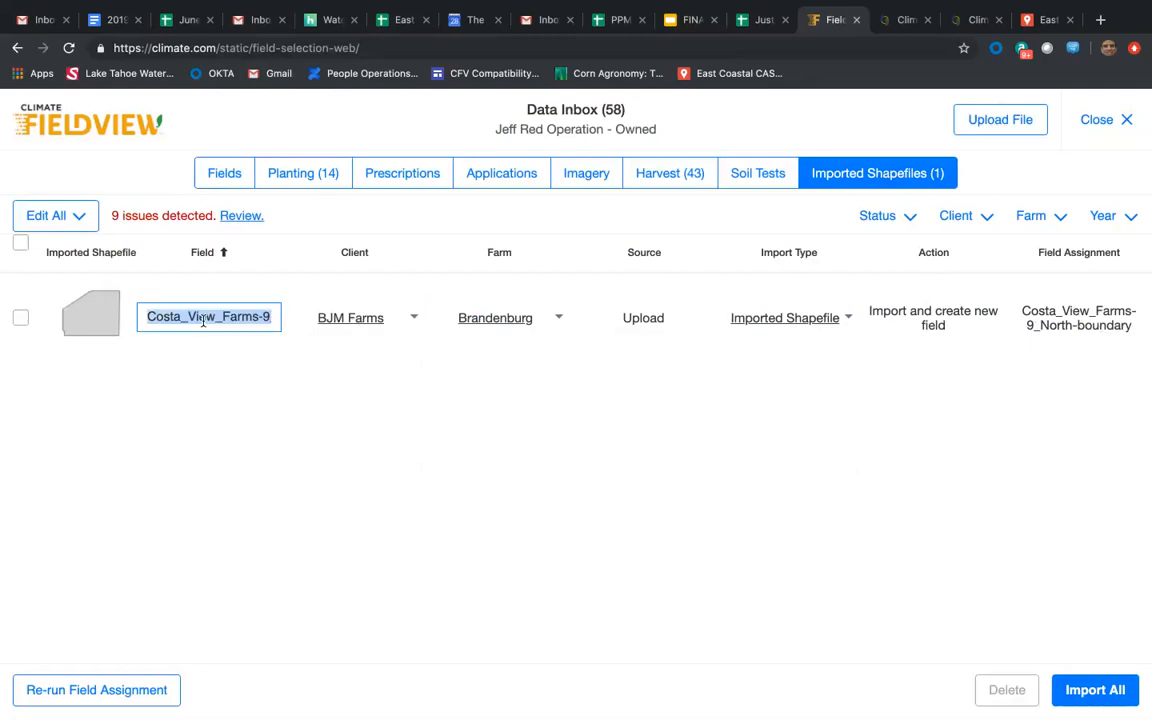
text(9 North)
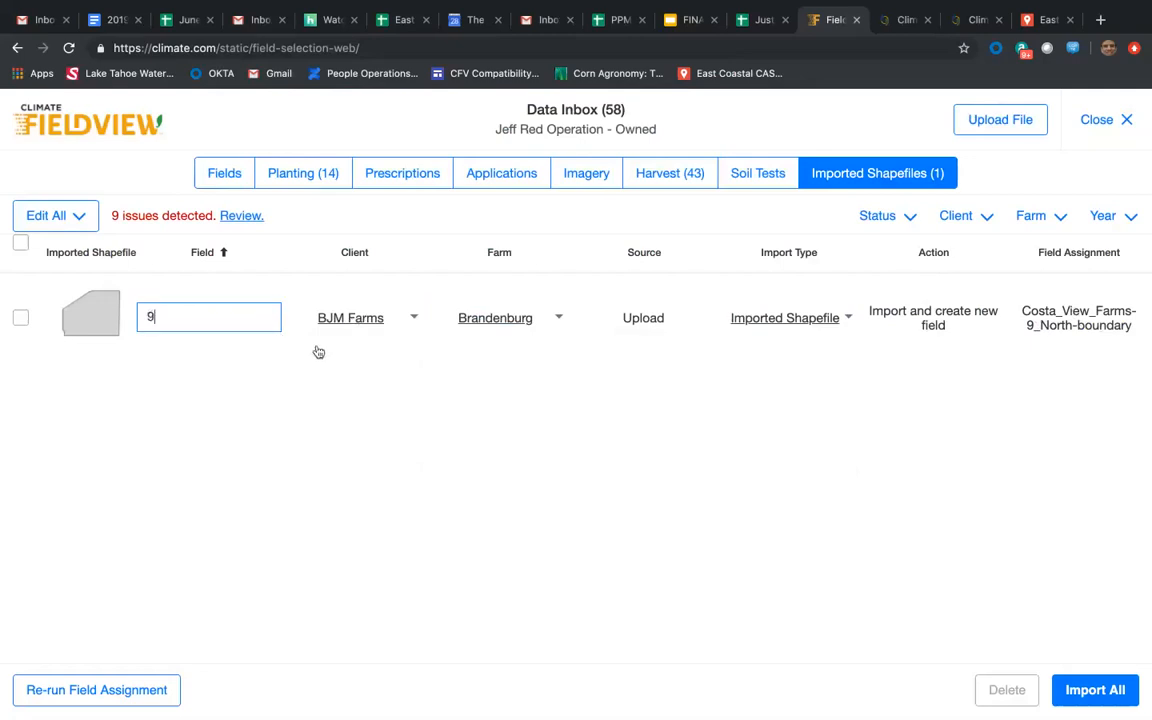
key(Return)
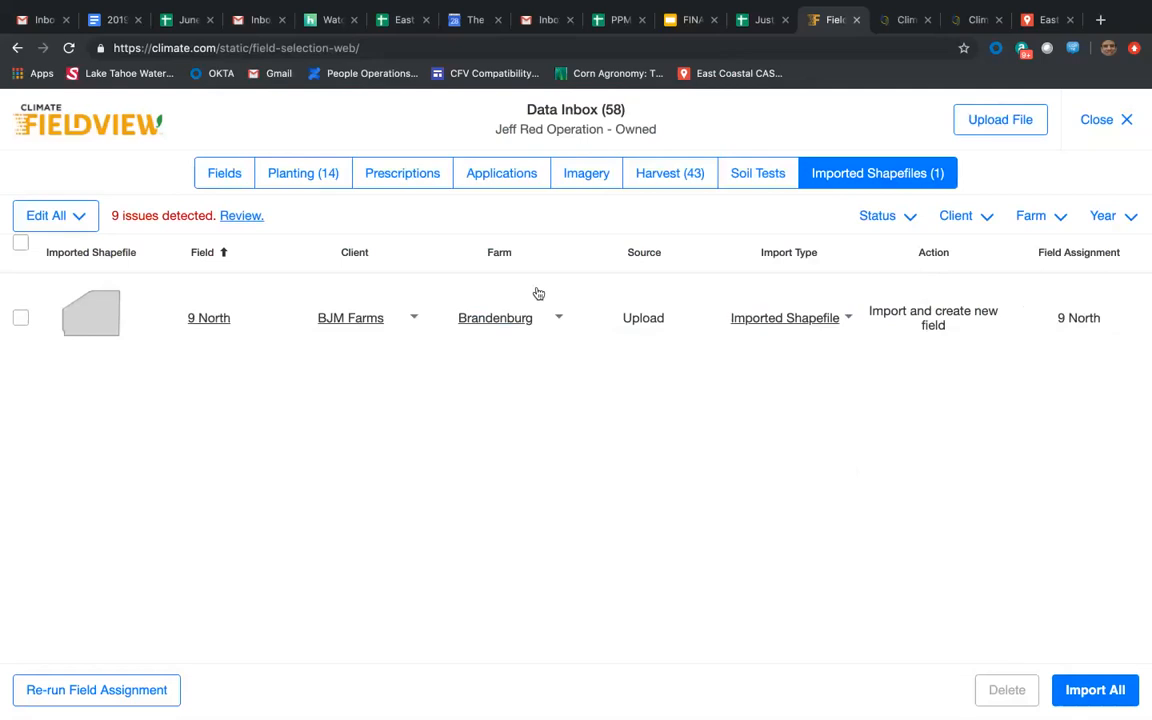
Select the 9 North shapefile and import it into the account.
click(21, 318)
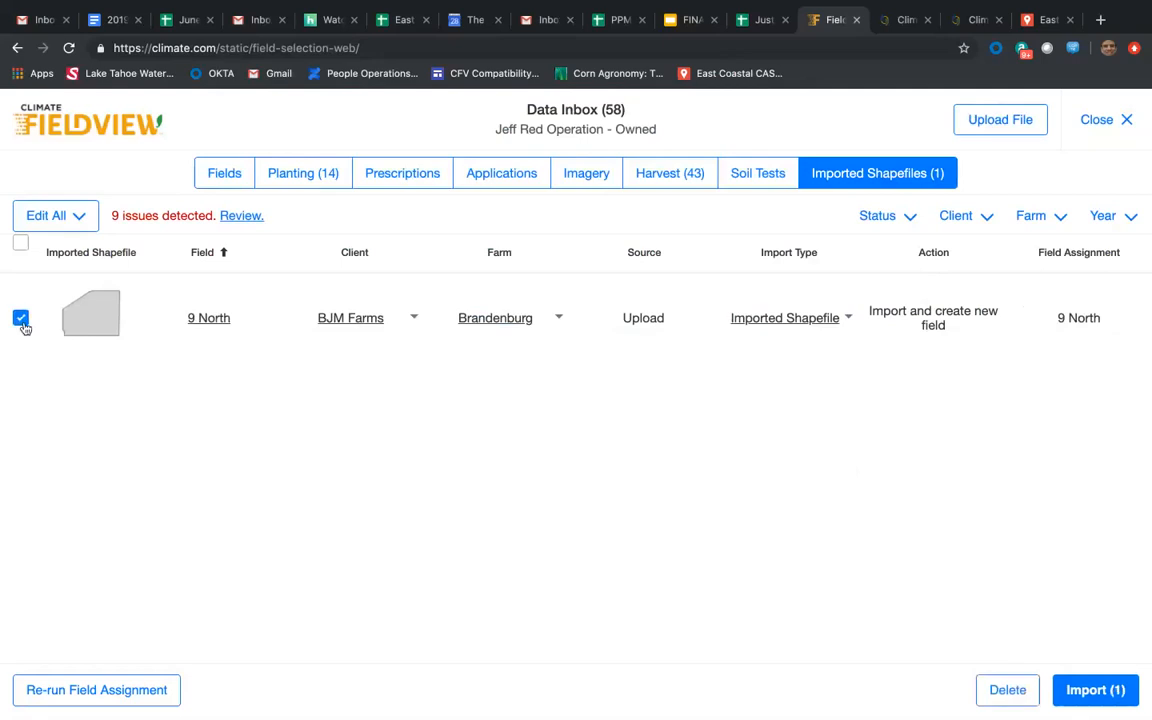
click(20, 242)
click(1095, 692)
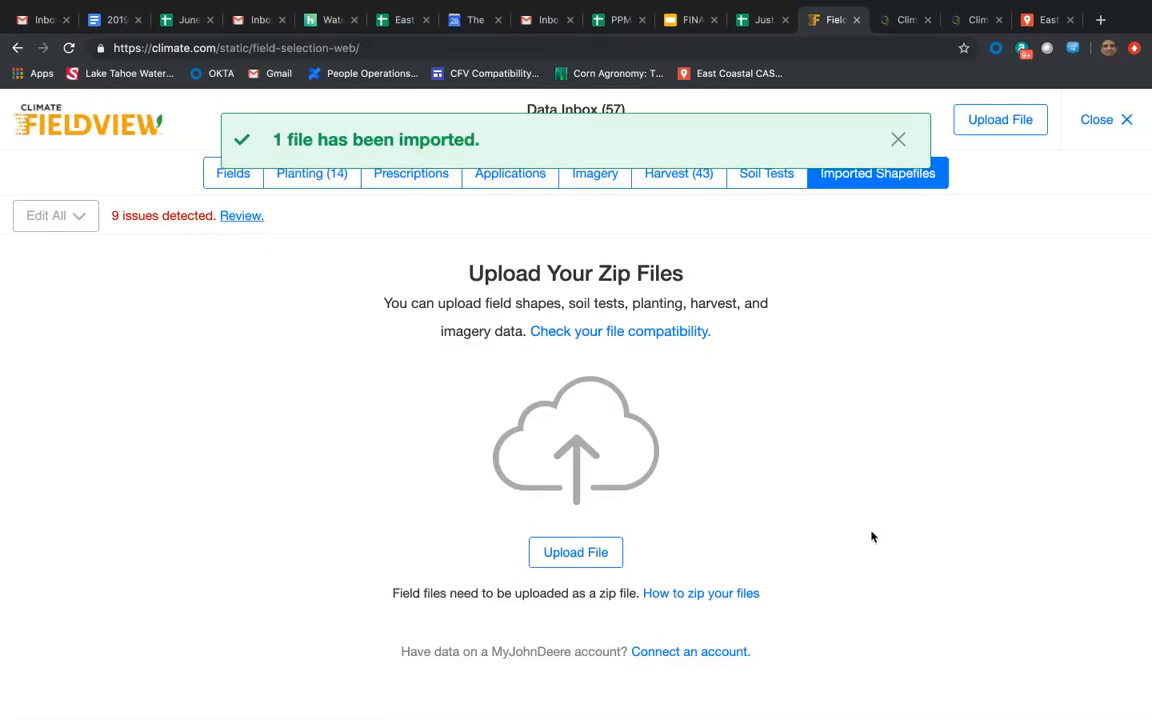
Dismiss the import notice and review the planting files waiting in the Data Inbox, including their fields, crops and hybrids.
click(897, 140)
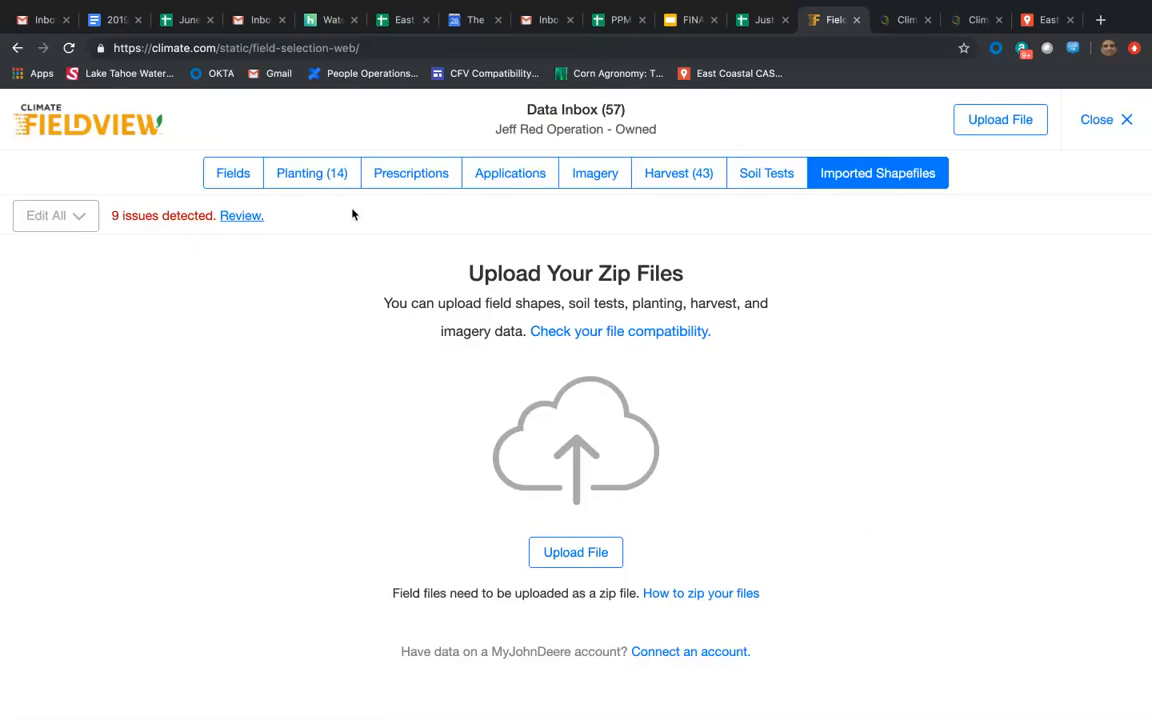
click(316, 180)
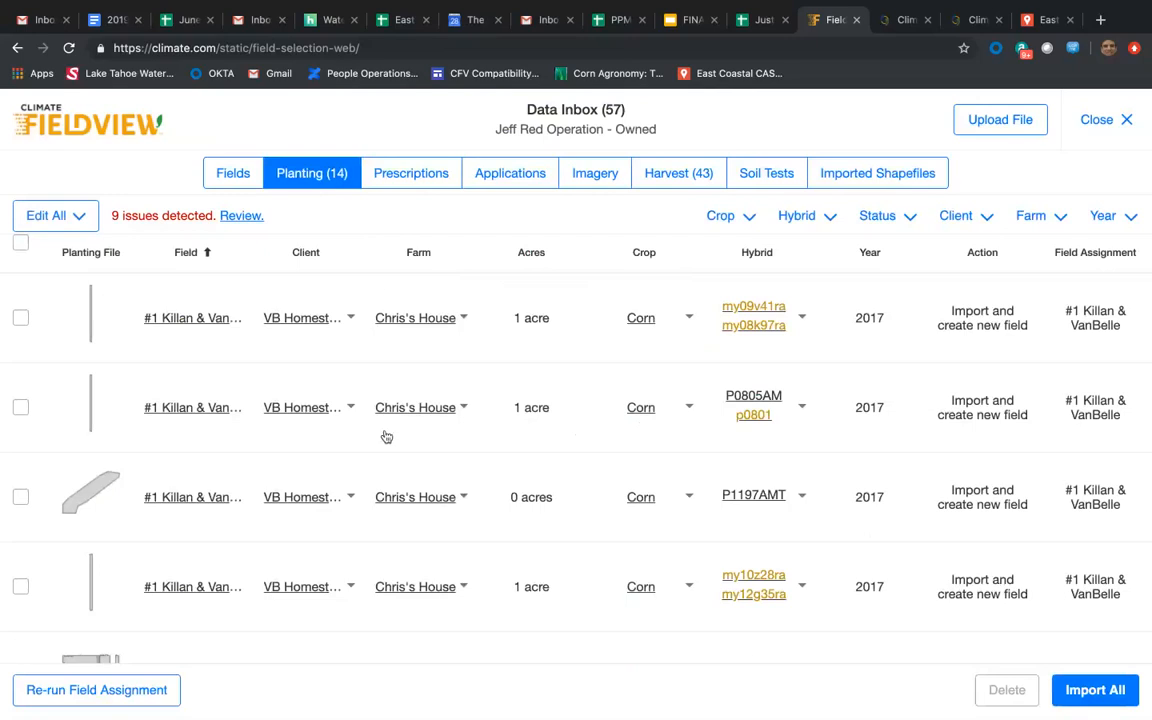
scroll(396, 468, down, 1)
scroll(396, 468, down, 10)
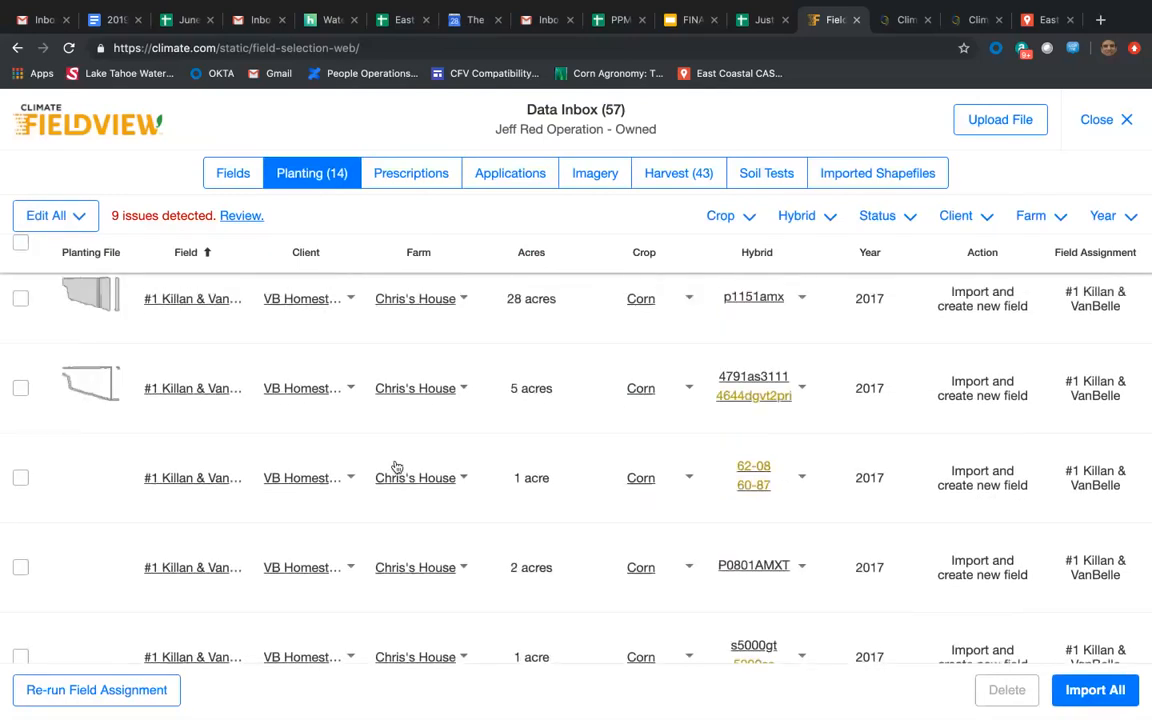
scroll(396, 468, up, 5)
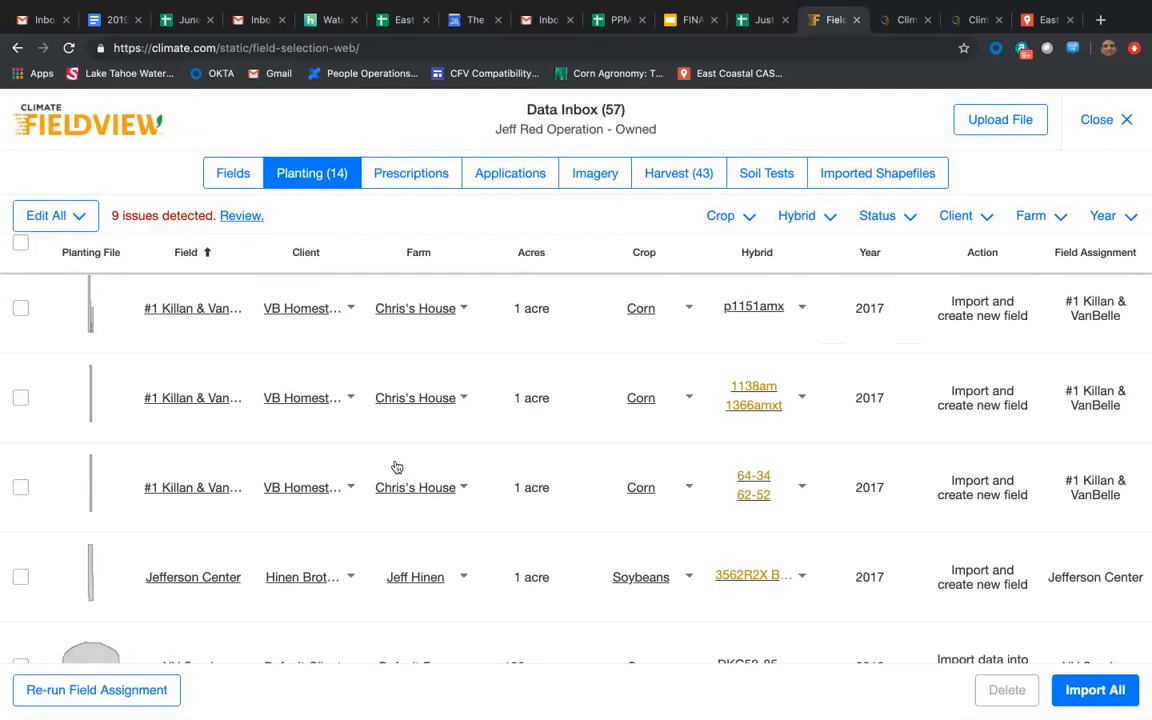
scroll(396, 468, up, 3)
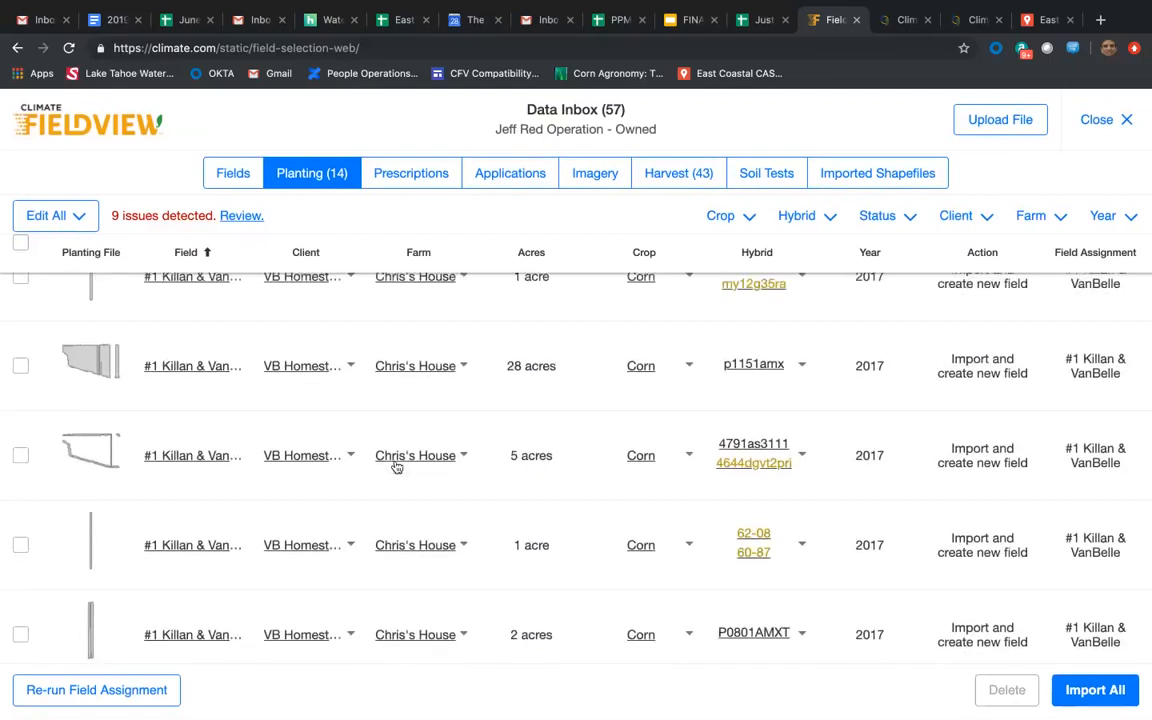
scroll(396, 468, up, 4)
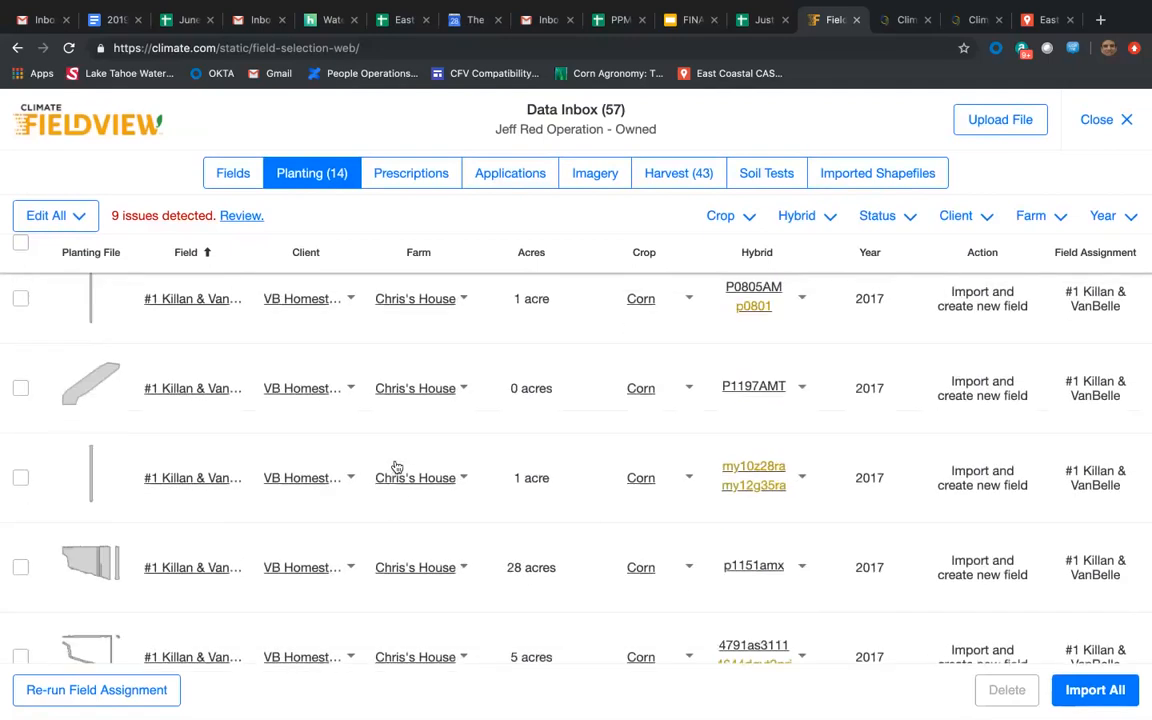
scroll(396, 468, down, 3)
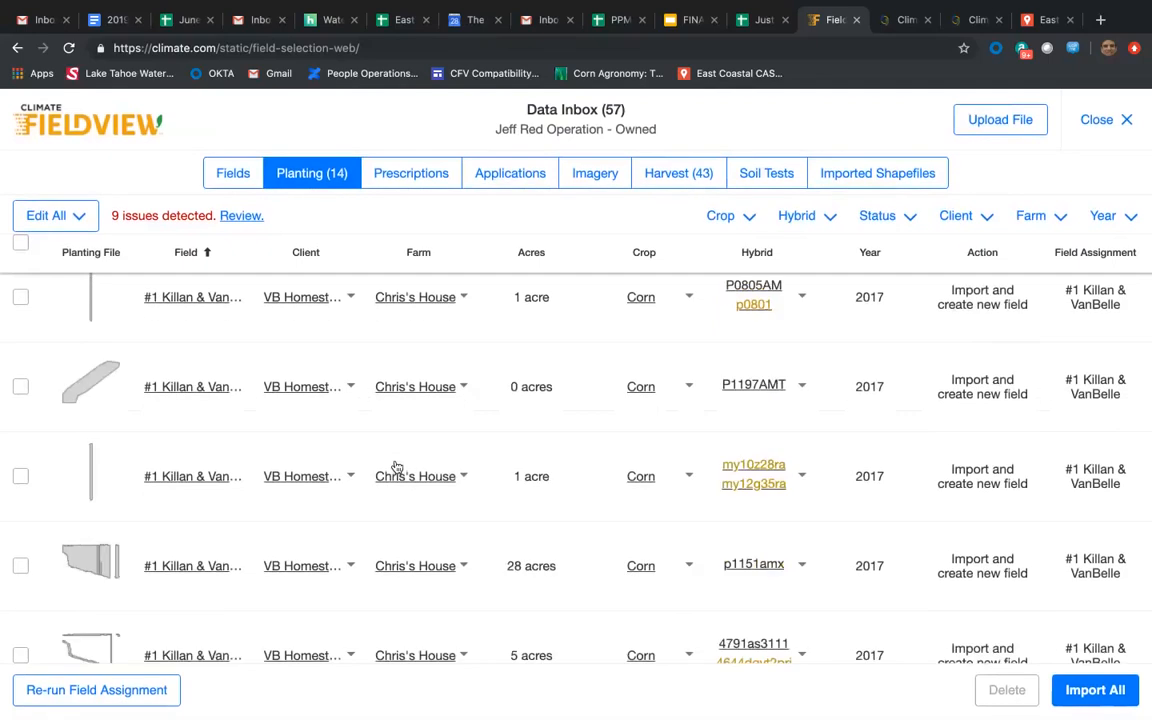
scroll(397, 467, down, 1)
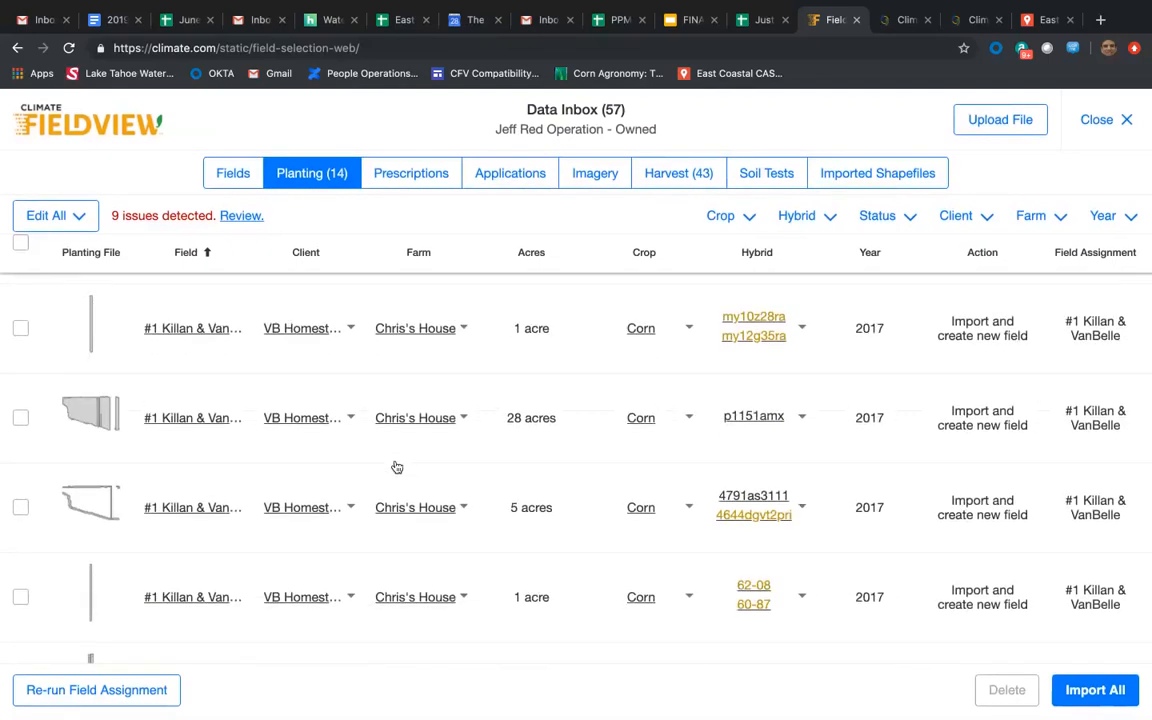
scroll(397, 467, down, 5)
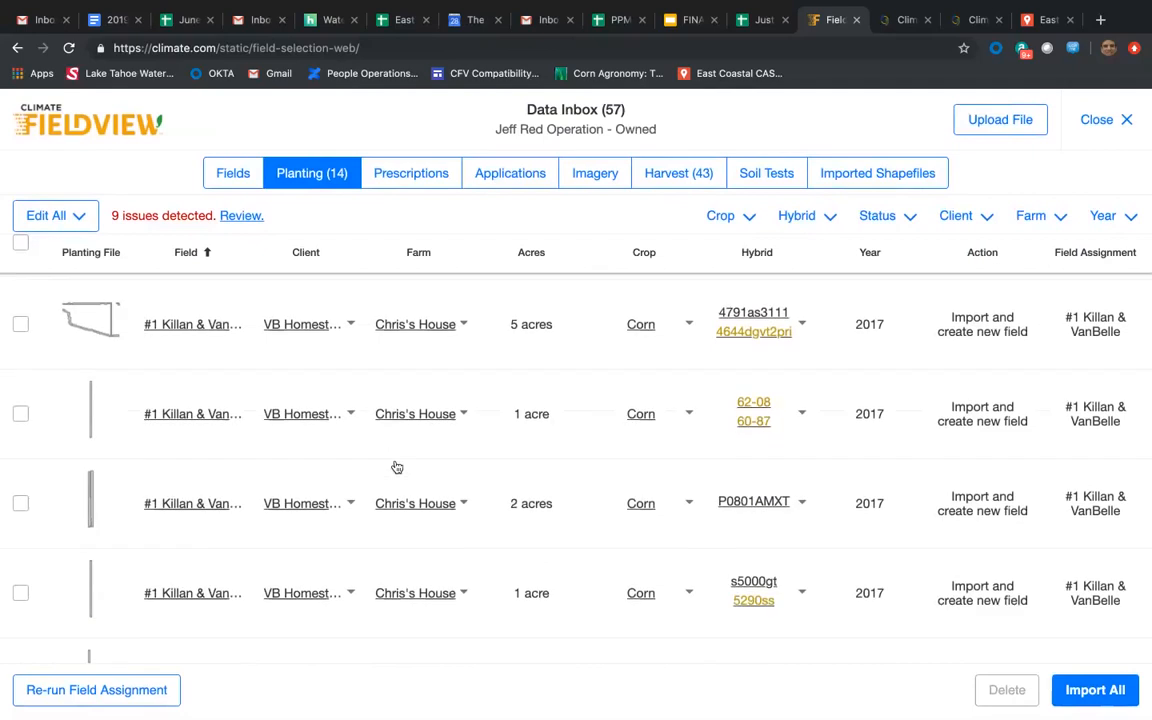
scroll(397, 467, down, 8)
scroll(397, 467, down, 3)
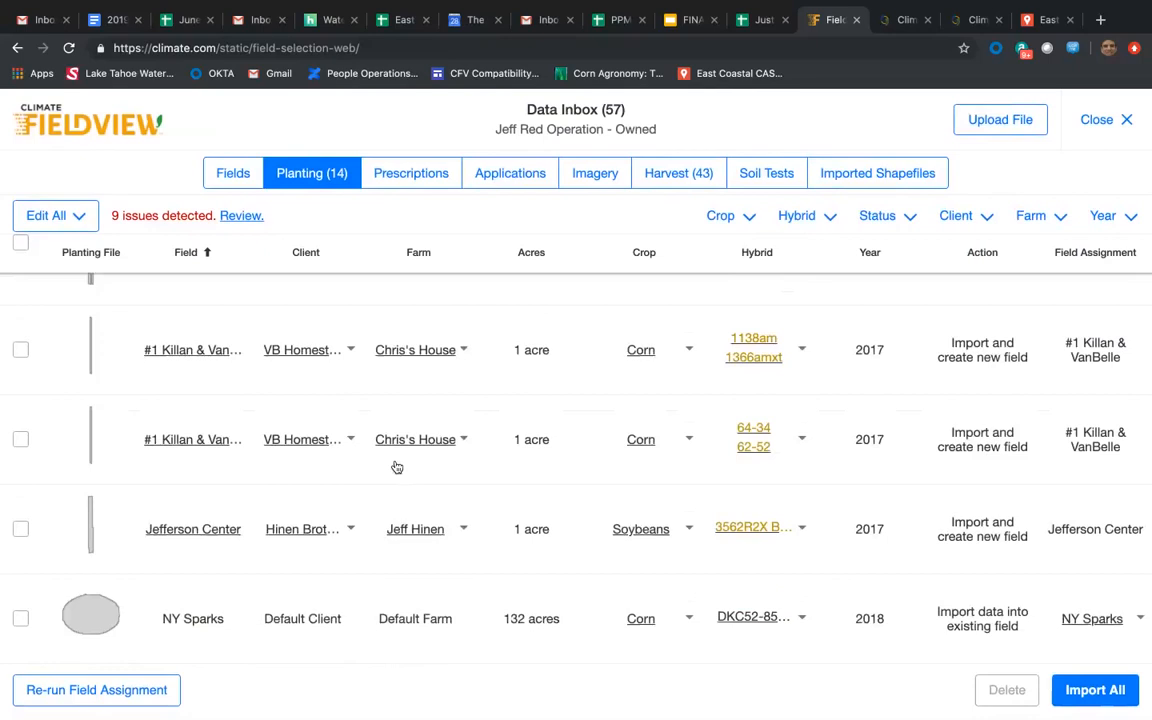
scroll(397, 467, up, 10)
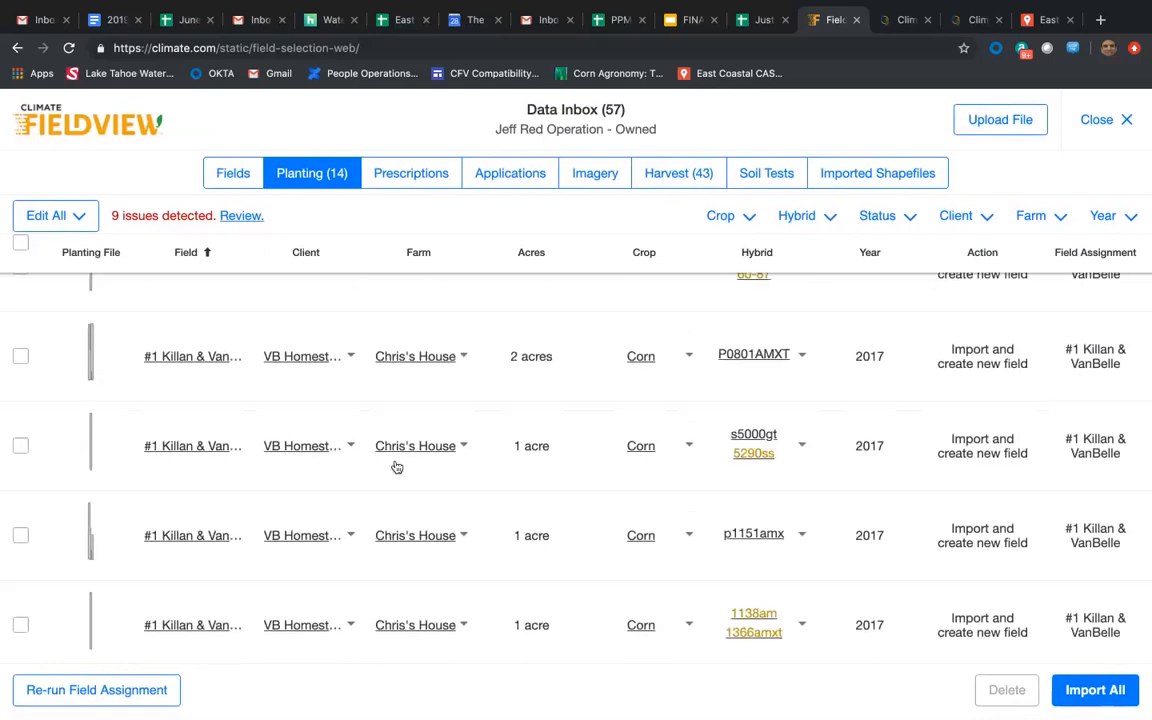
scroll(397, 467, up, 8)
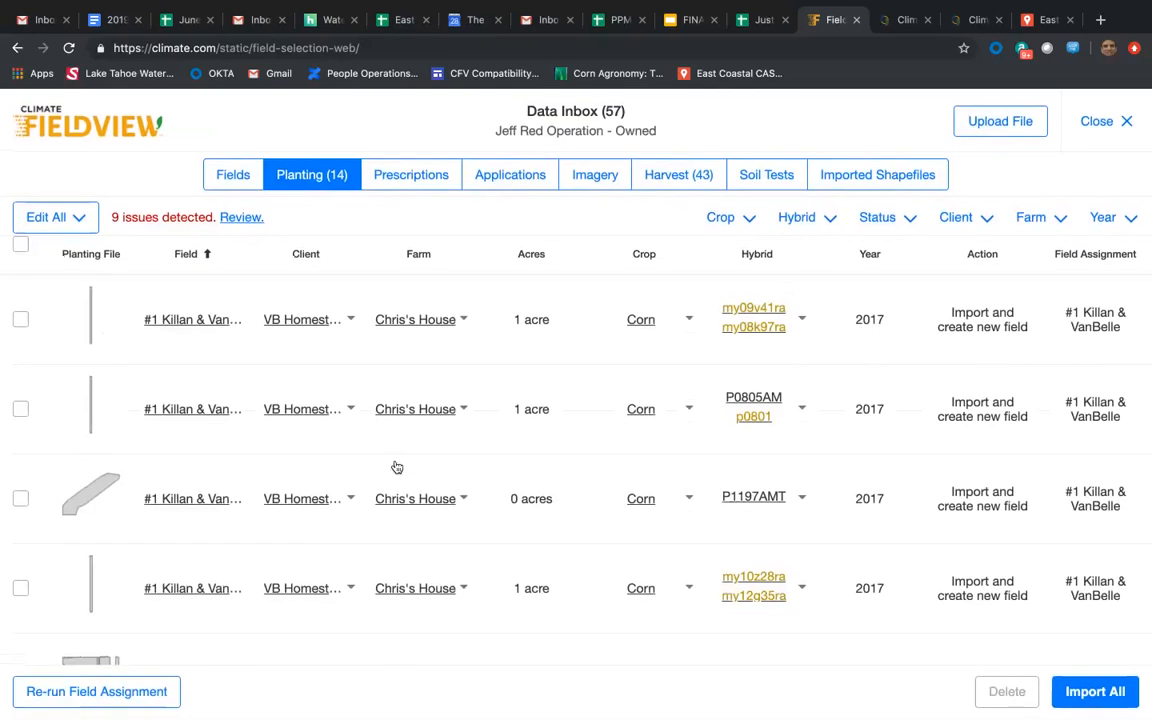
Select all planting files and replace the unrecognized hybrid name p0801 with P0801AM in the second file.
click(20, 242)
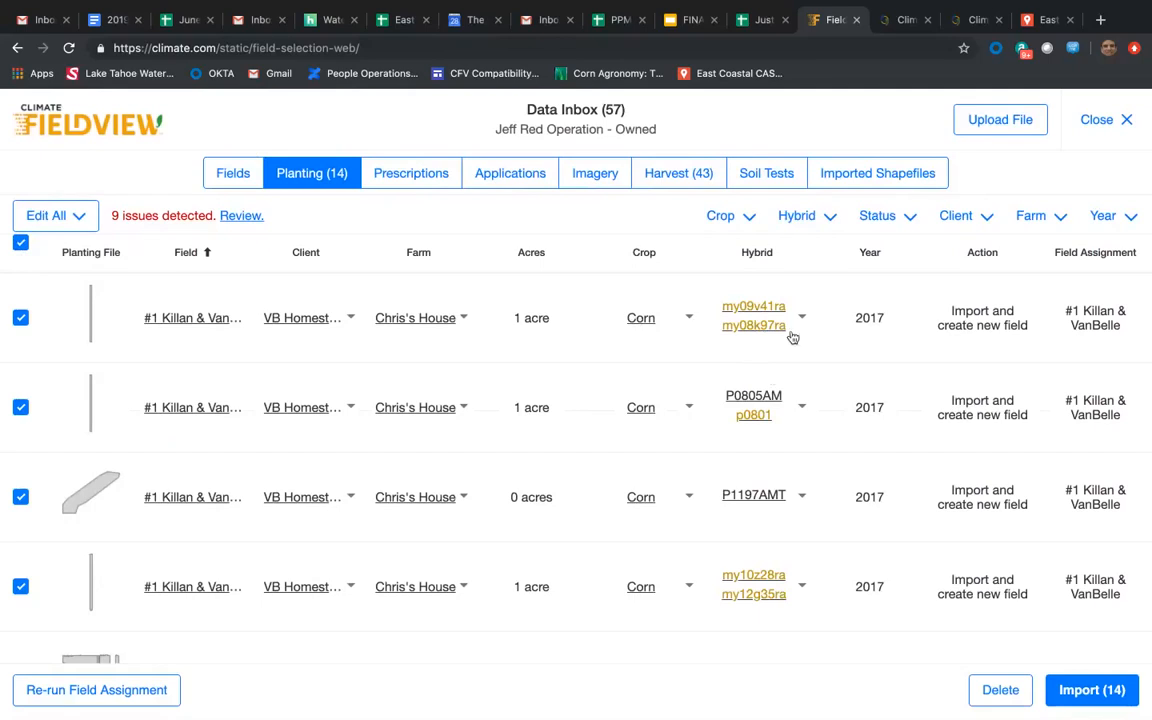
click(802, 410)
click(548, 517)
text(P)
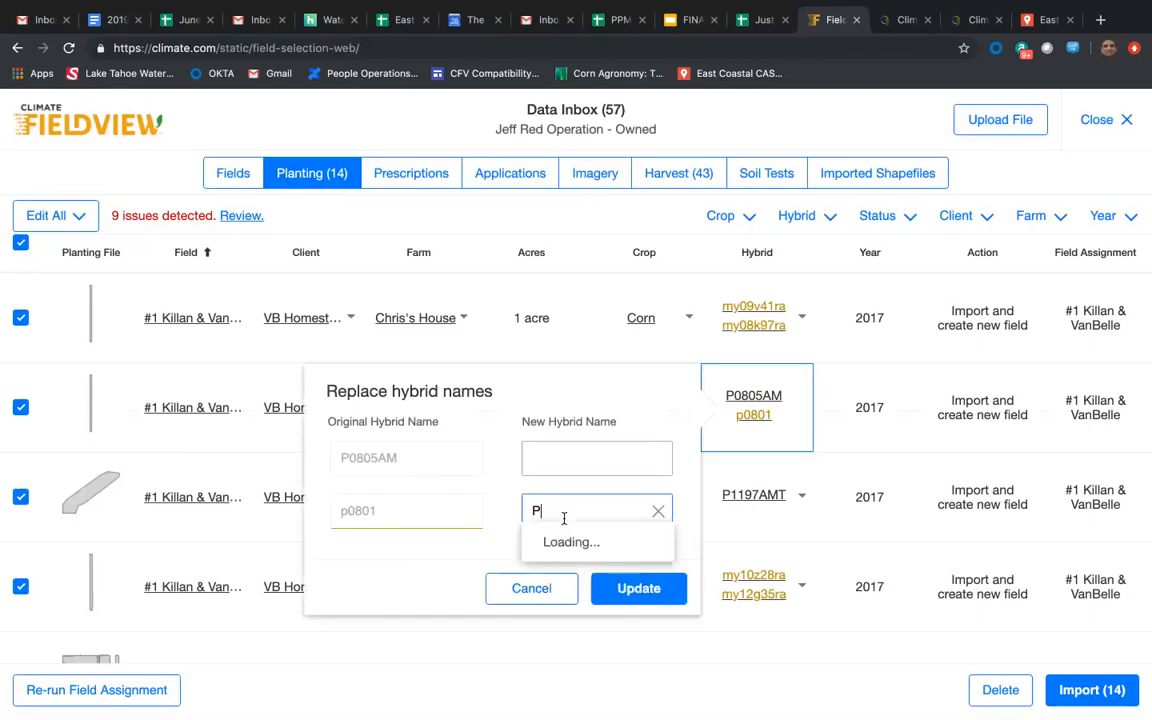
text(08)
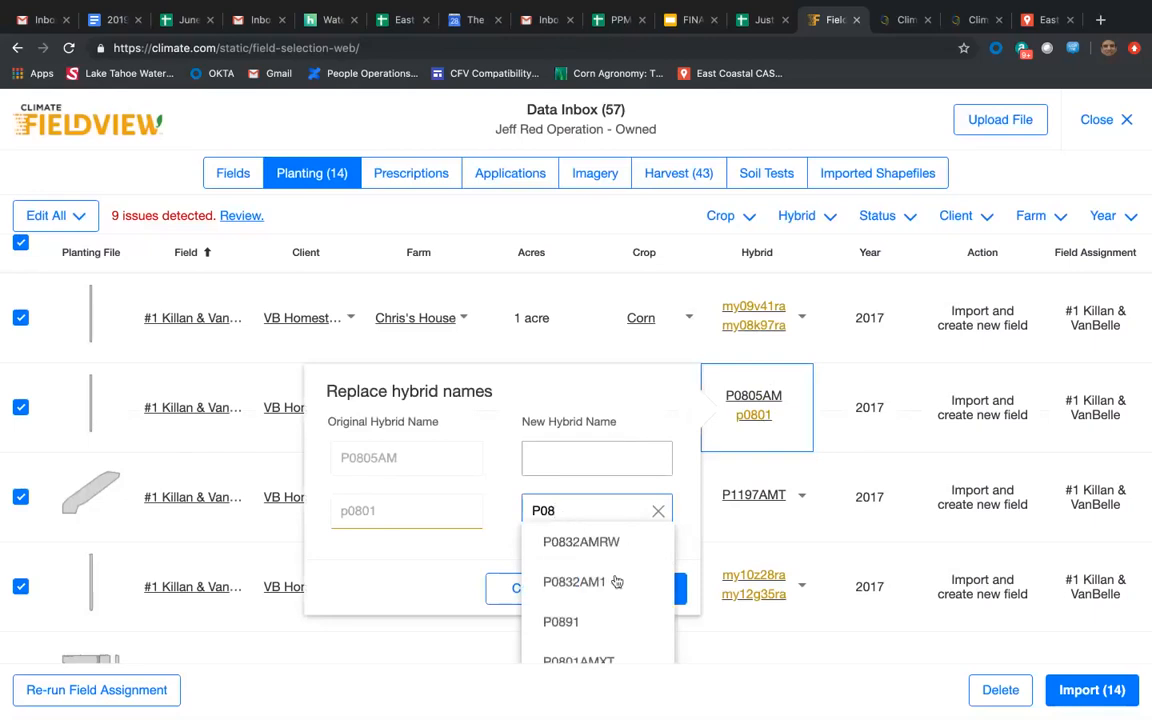
scroll(615, 583, down, 5)
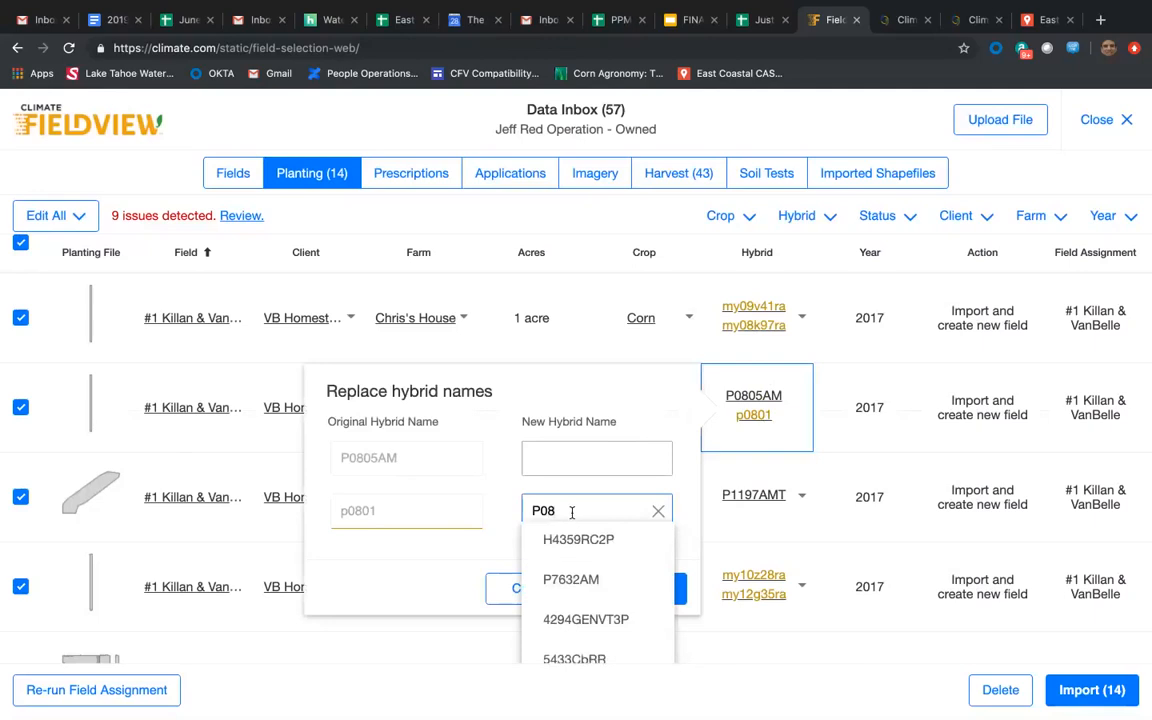
text(0)
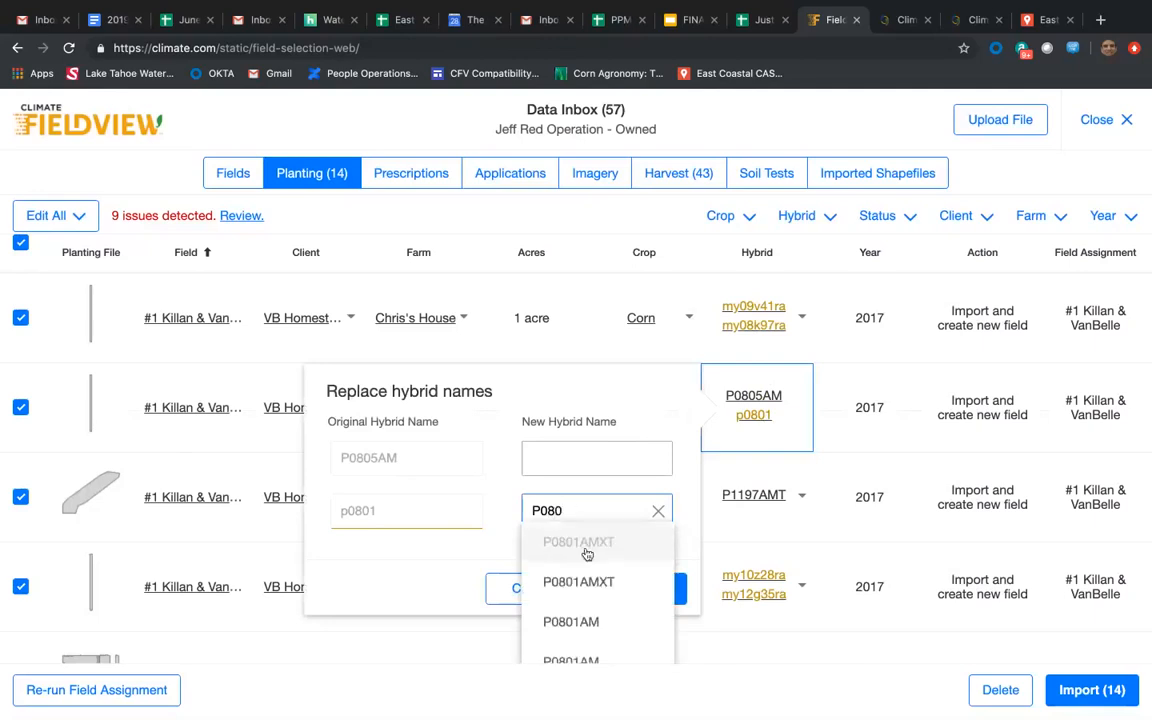
click(609, 624)
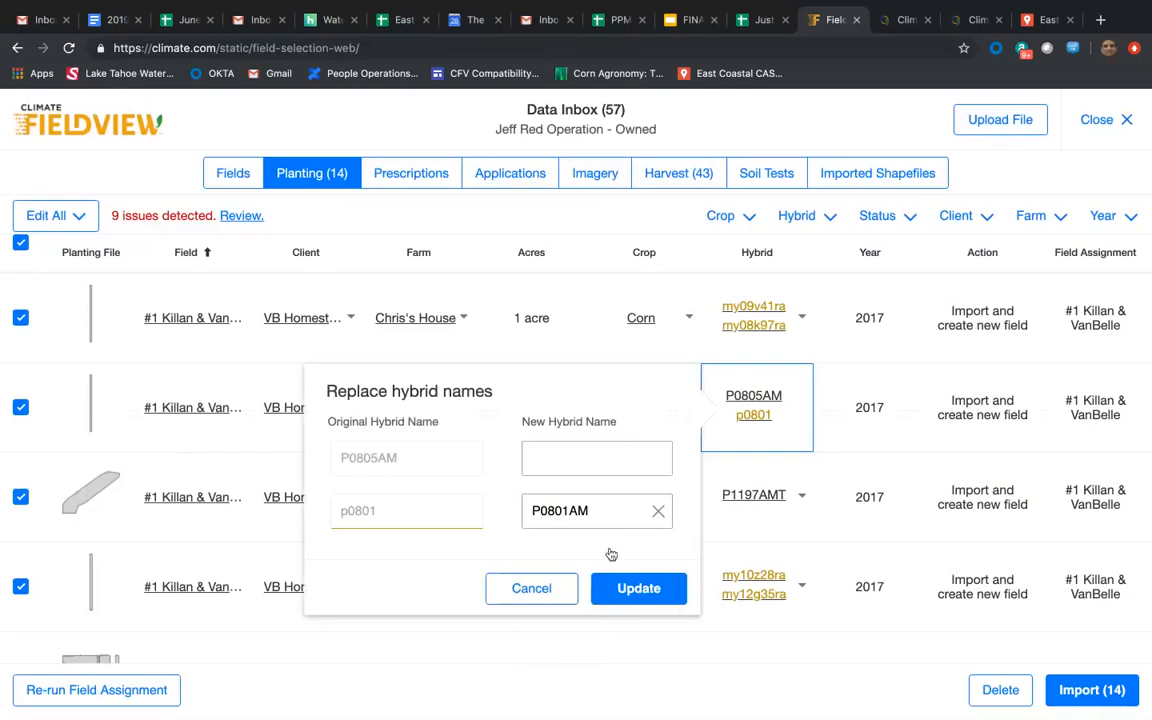
click(618, 589)
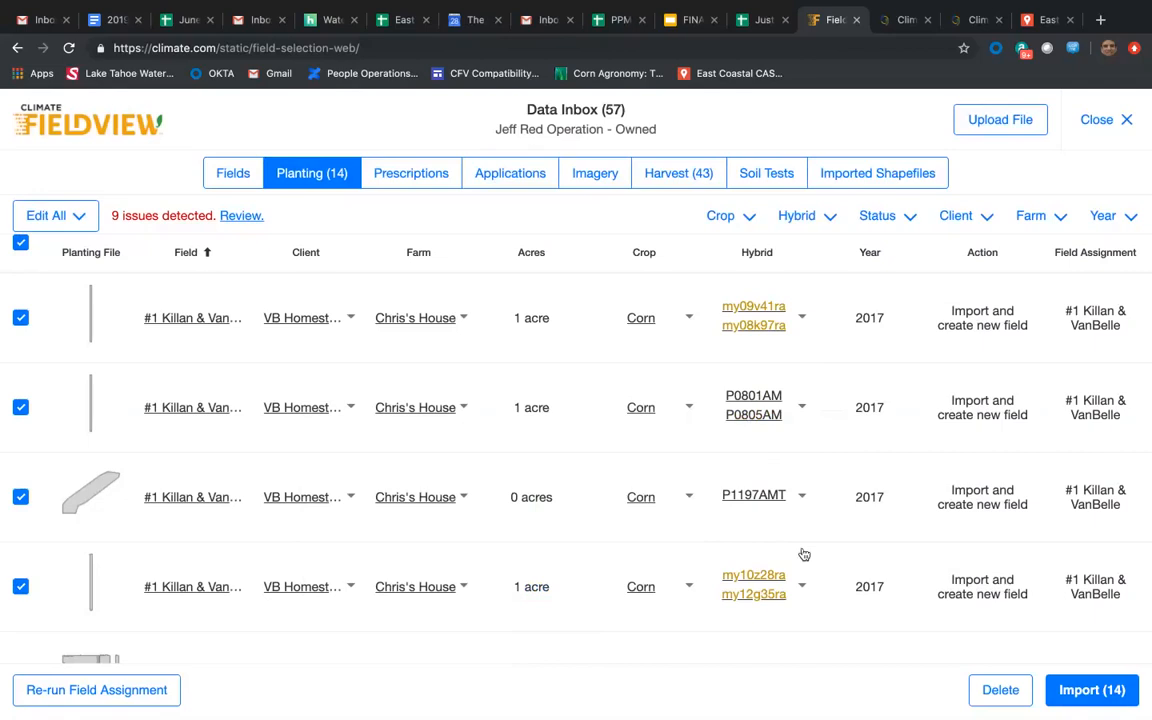
Close the Data Inbox and open the imported 9 North field from the field list.
click(1128, 121)
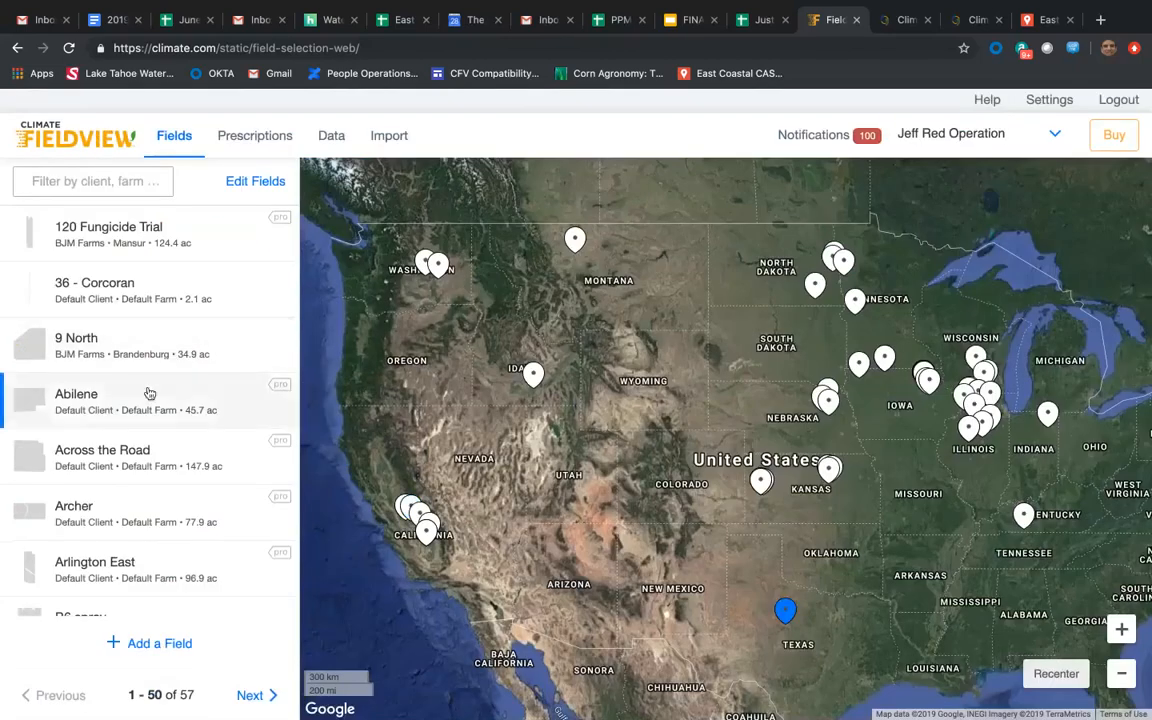
click(78, 137)
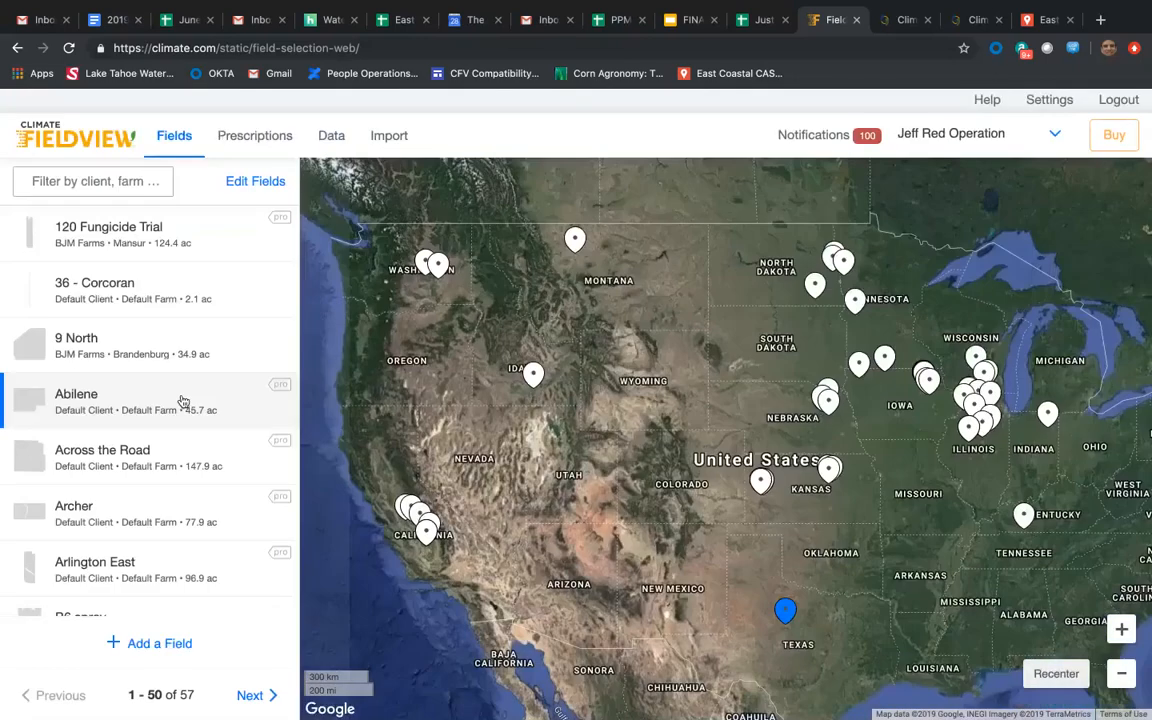
click(179, 345)
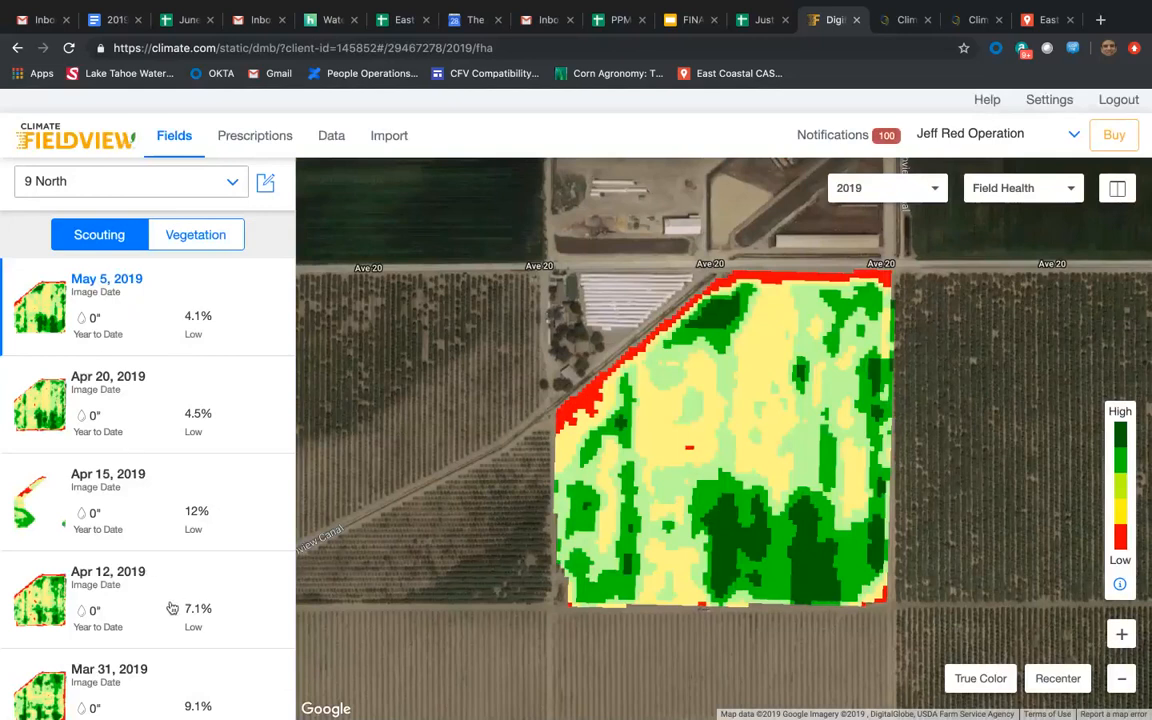
Browse the 9 North scouting images and display the field health imagery for the 2017 season.
scroll(170, 609, down, 3)
scroll(170, 609, down, 2)
scroll(170, 609, up, 5)
click(930, 190)
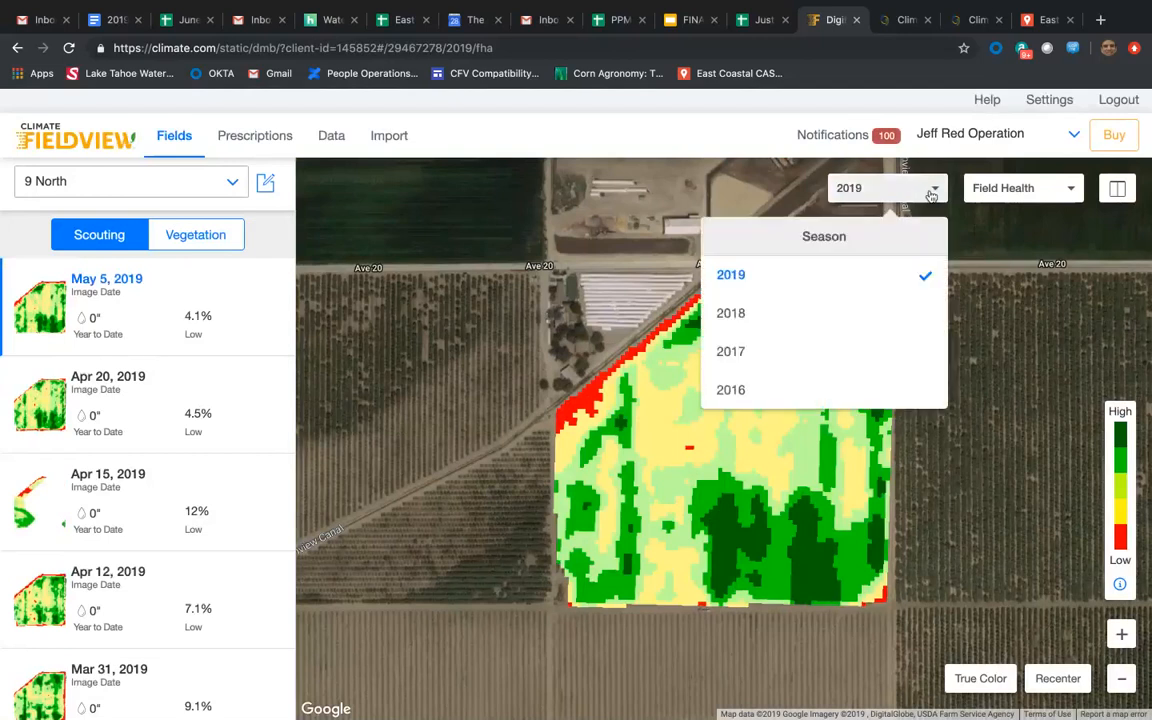
click(789, 364)
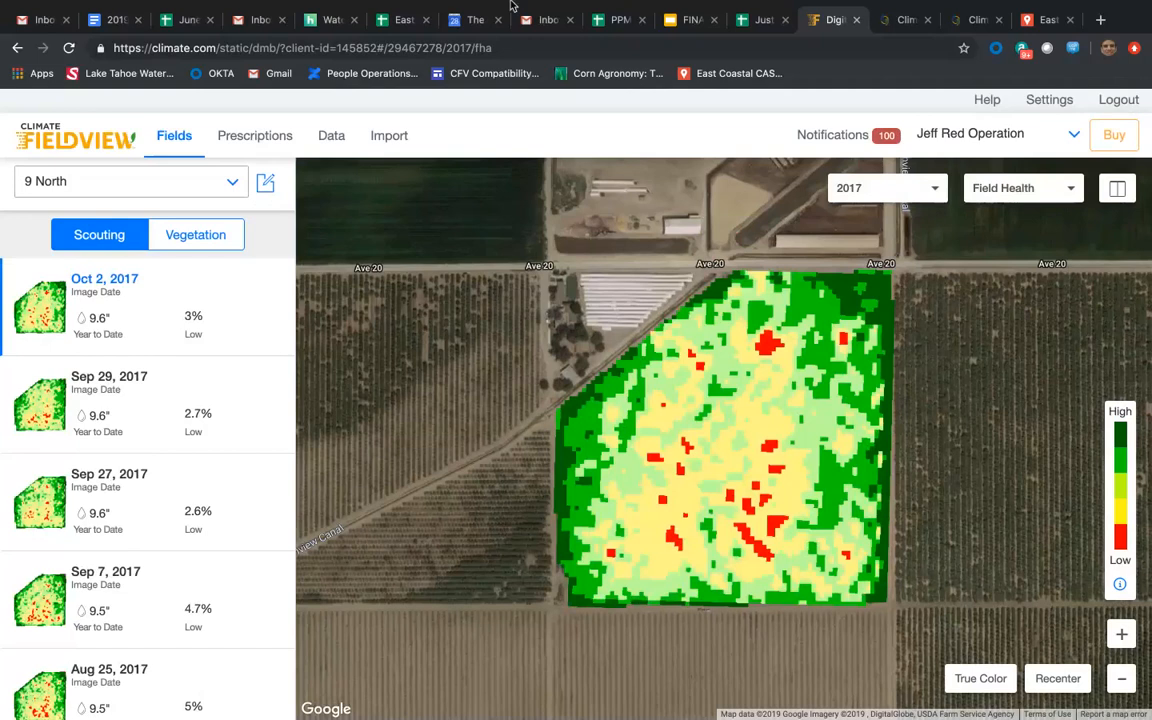
Return to the field list, open the Fix Data tool and show the planting files for 2016.
mouse_move(728, 3)
click(115, 145)
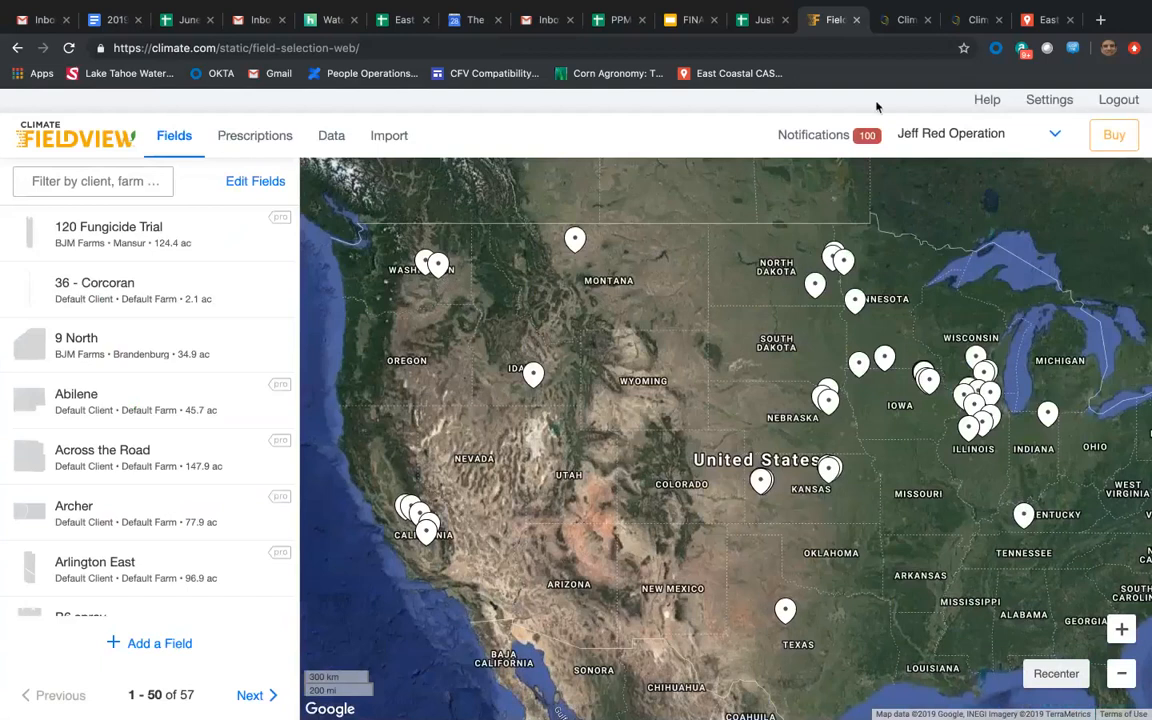
click(1046, 104)
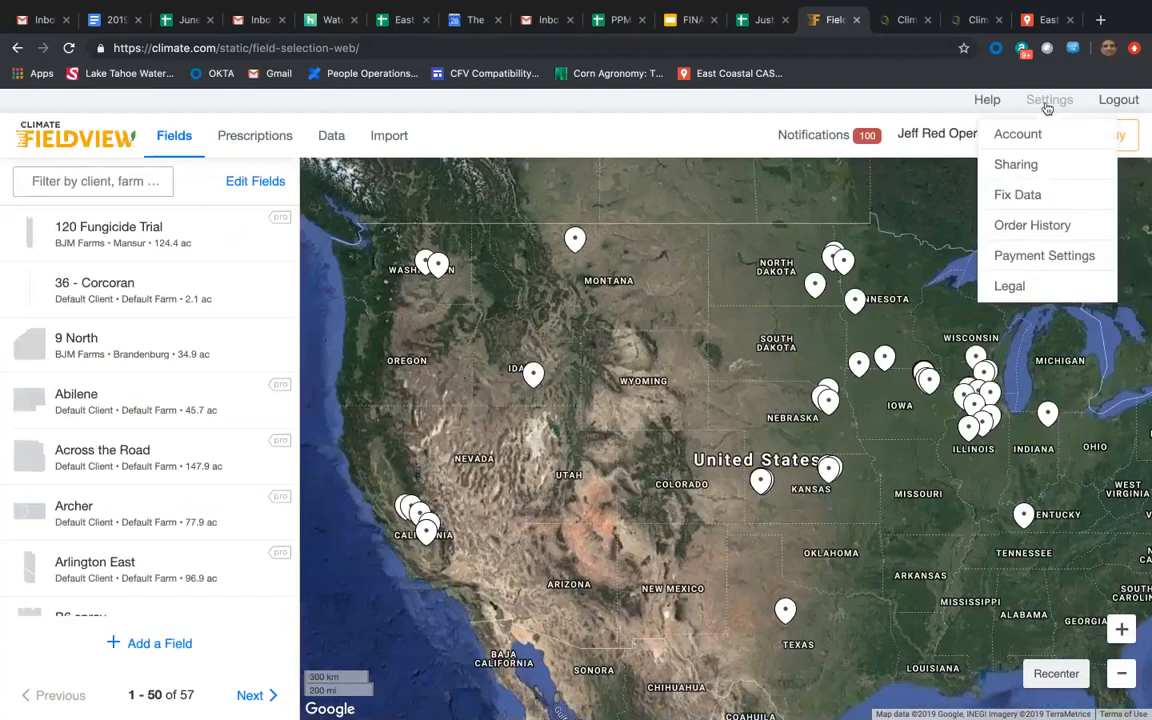
click(1029, 199)
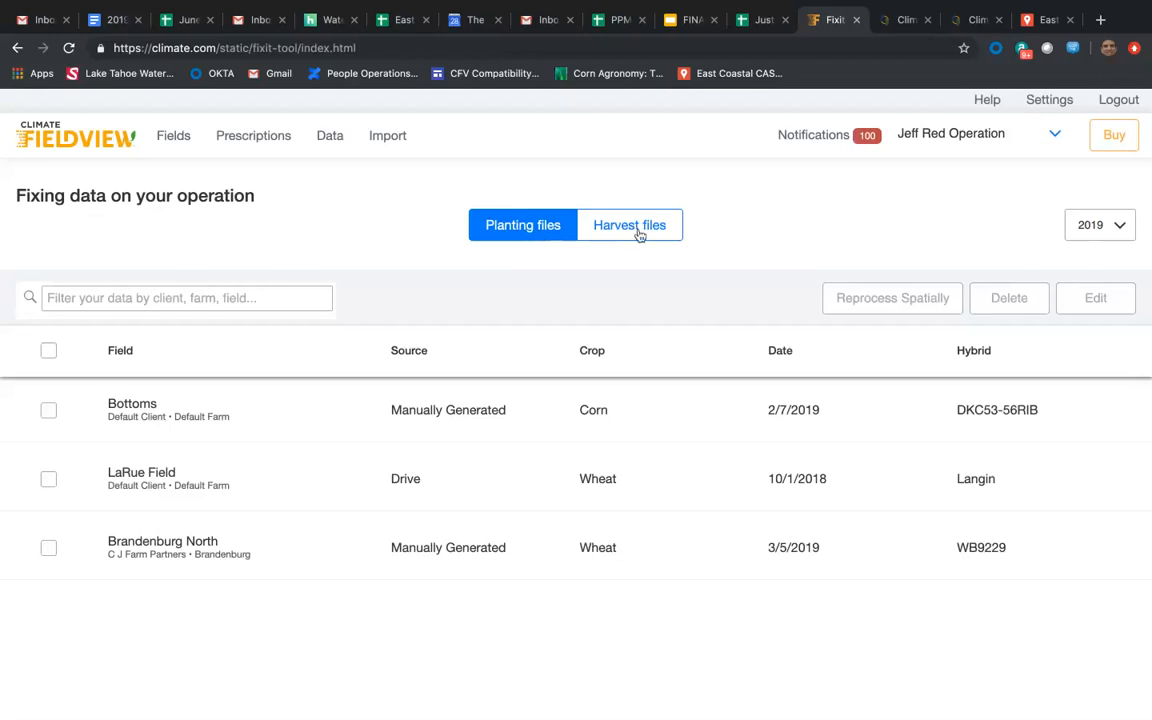
click(1113, 226)
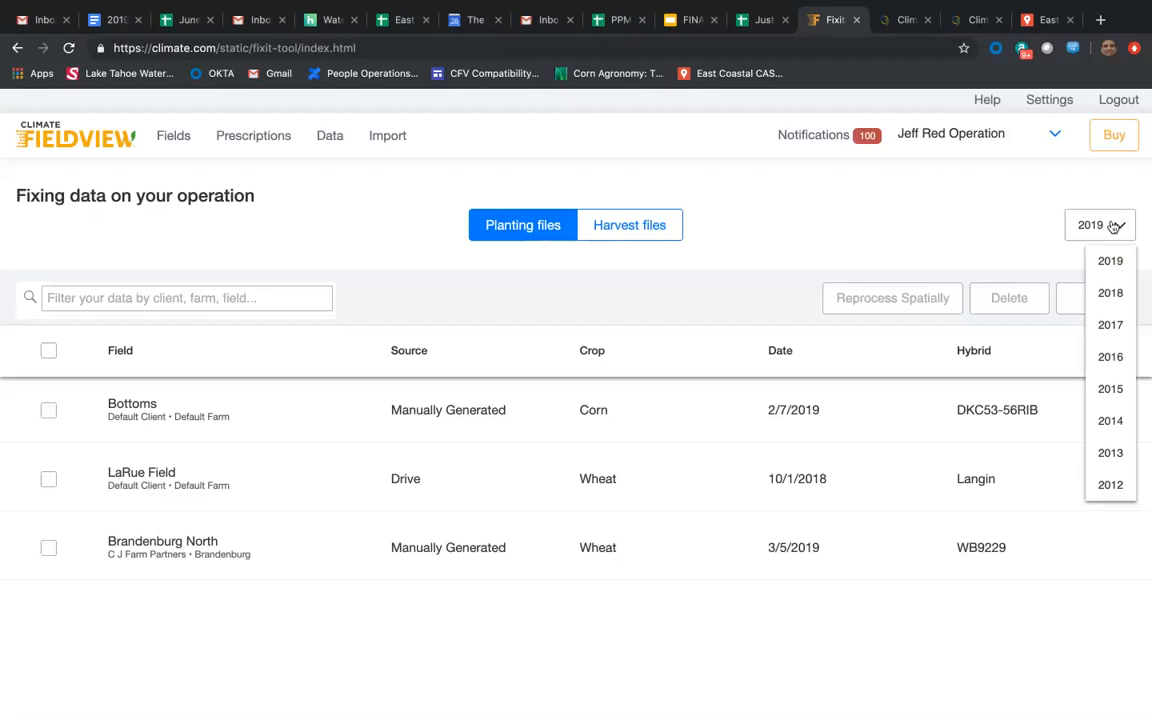
click(1111, 358)
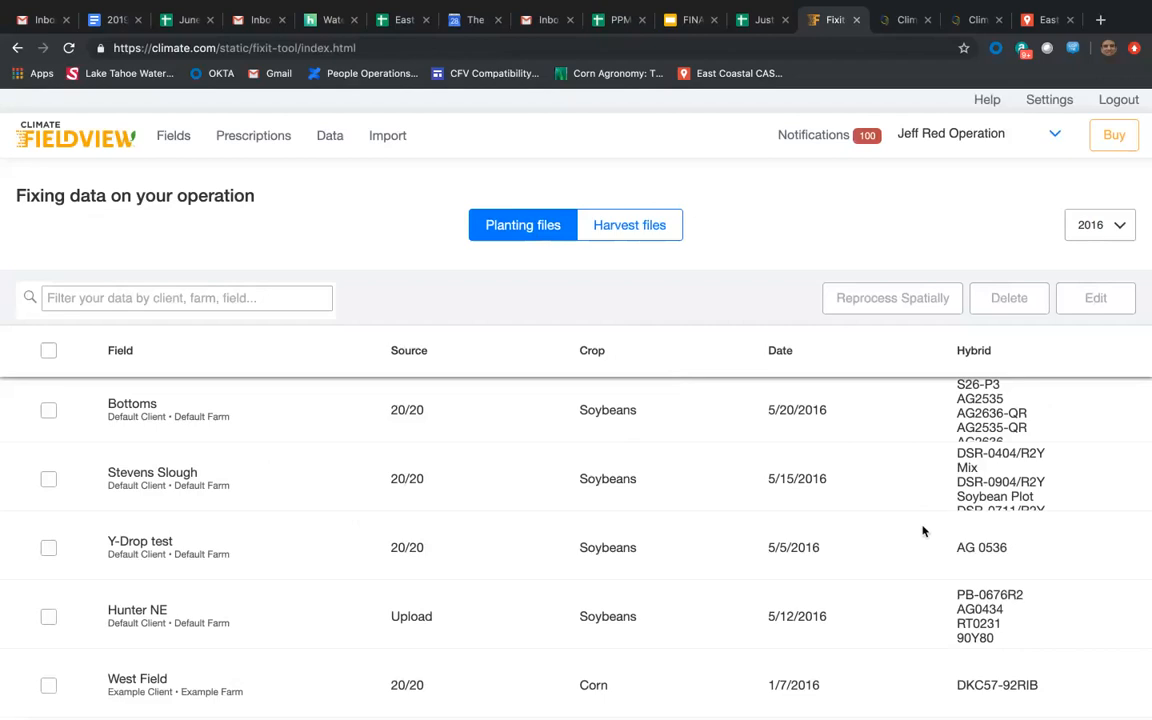
Select all 2016 planting files for editing and set the data to replace to Hybrid for the Corn crop.
click(48, 352)
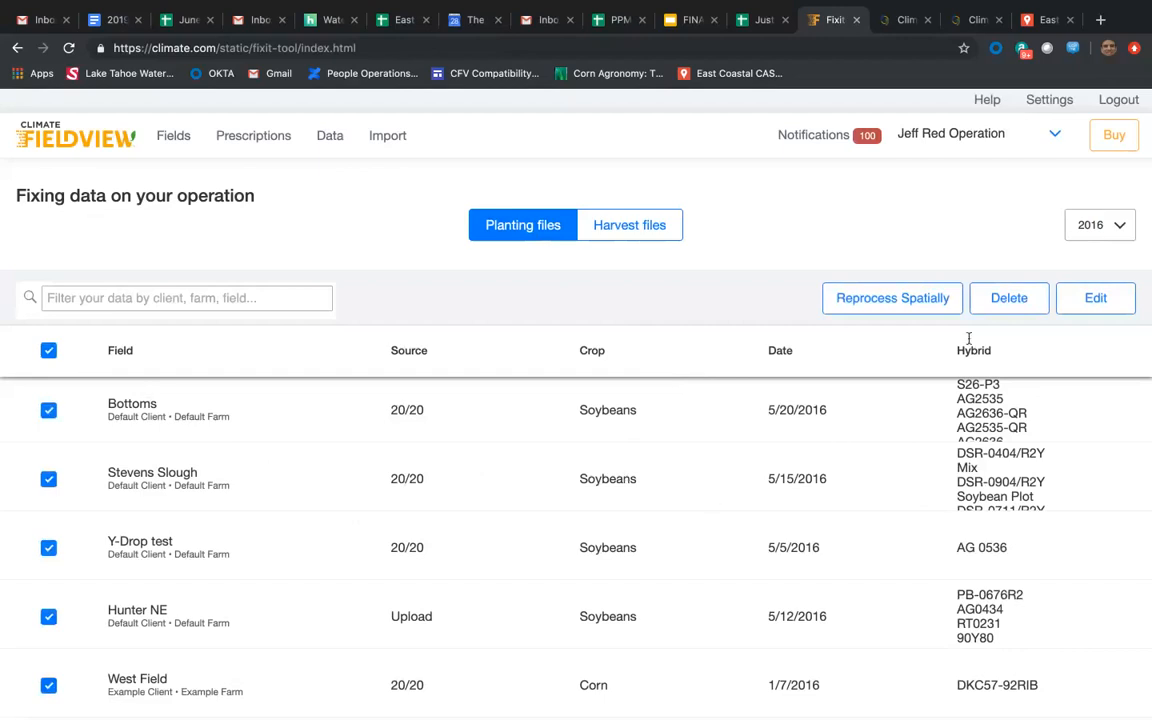
click(1104, 300)
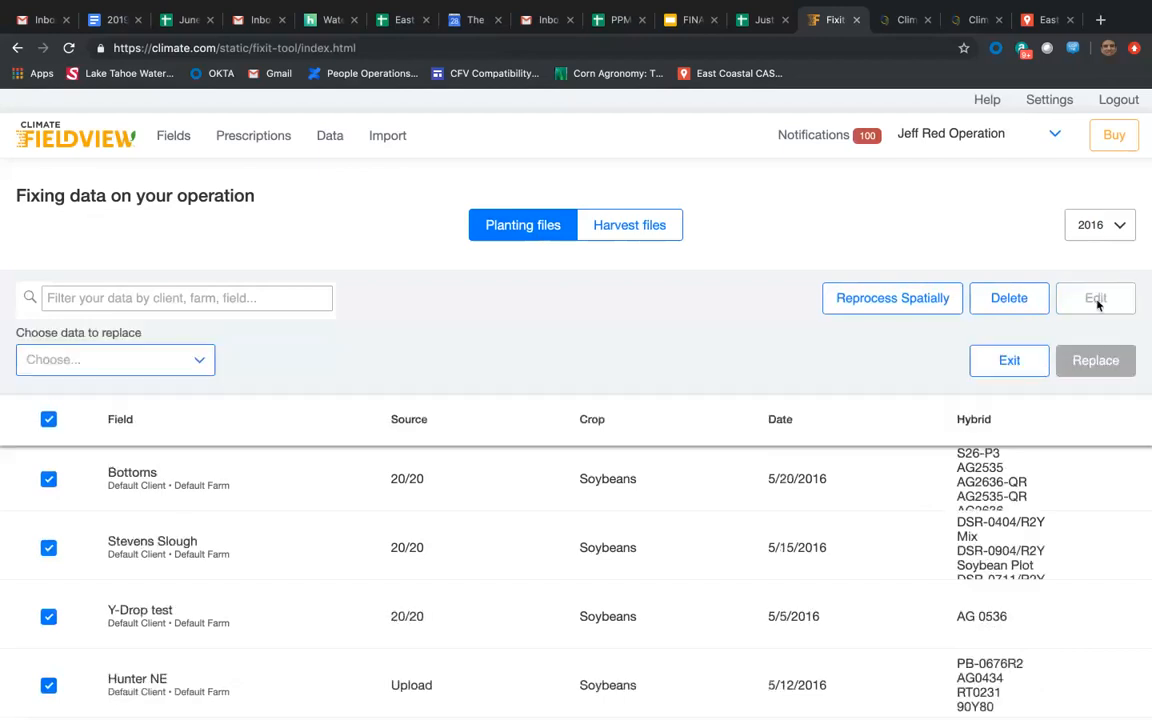
click(204, 362)
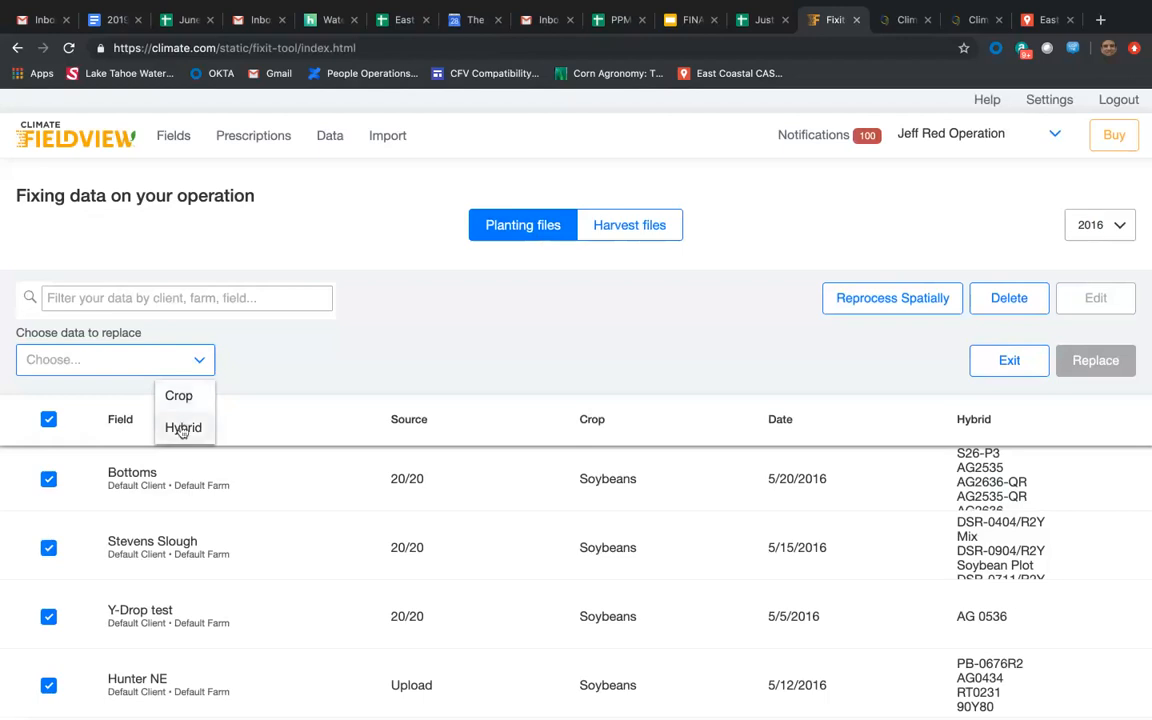
click(182, 427)
click(320, 367)
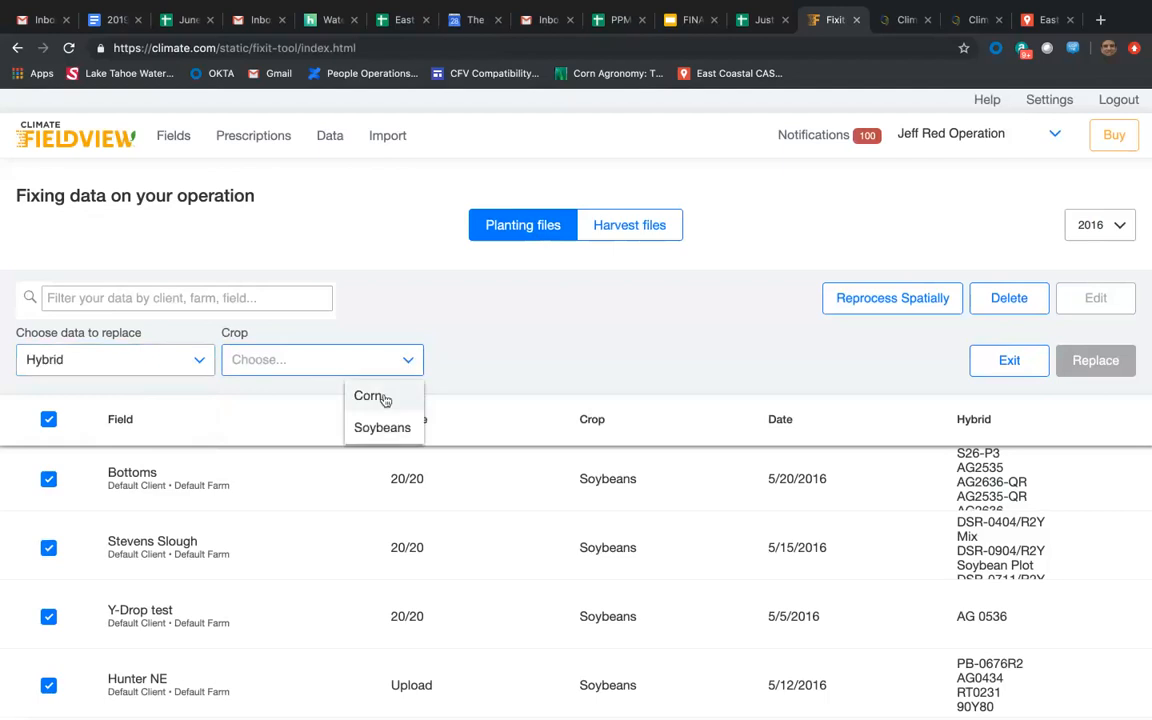
click(382, 398)
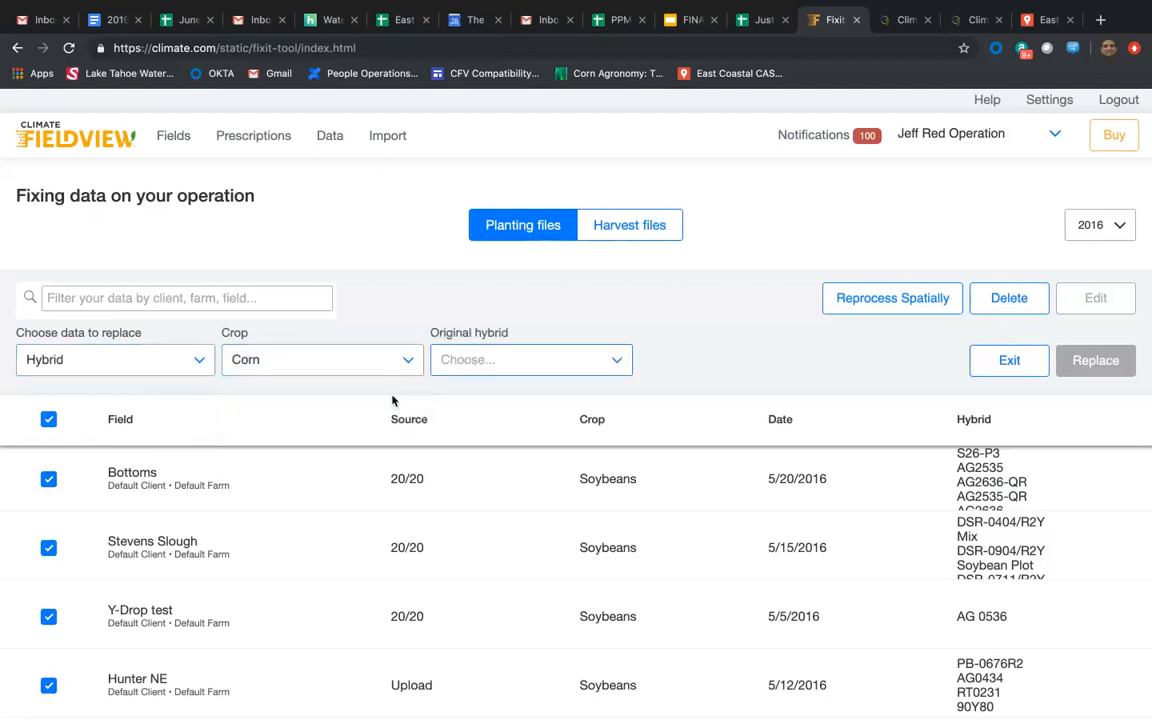
Examine the list of original corn hybrids for names with added notes or nonstandard spelling.
click(616, 364)
scroll(562, 480, down, 8)
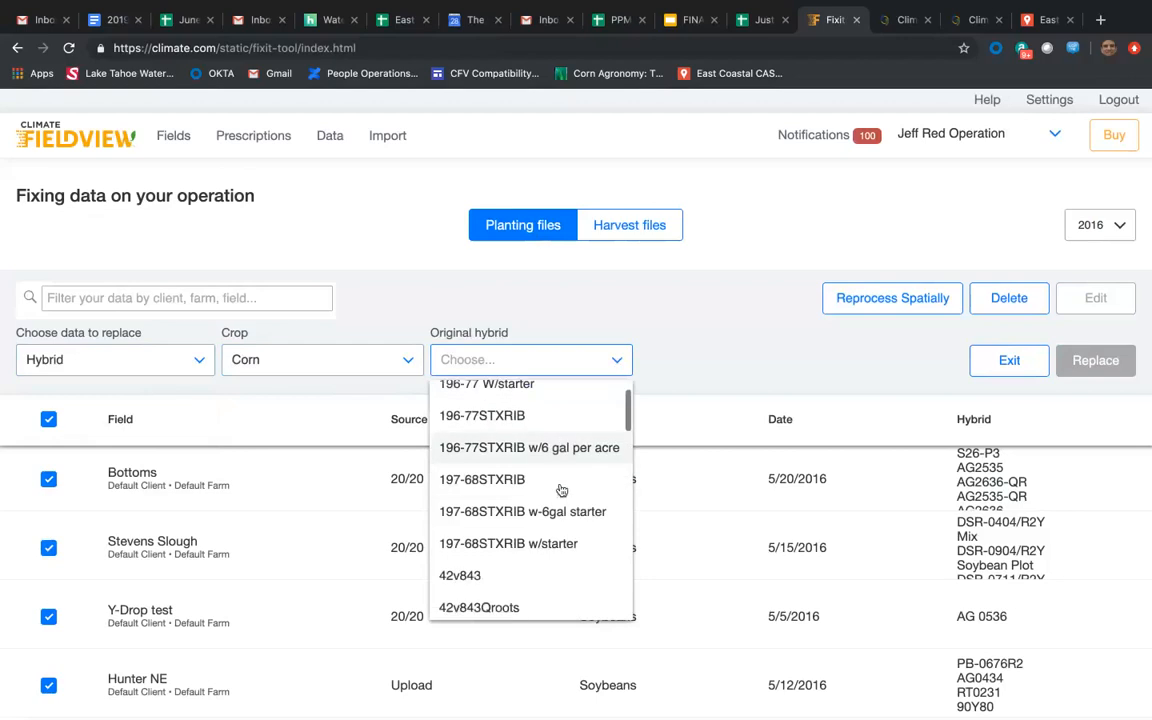
scroll(562, 490, down, 5)
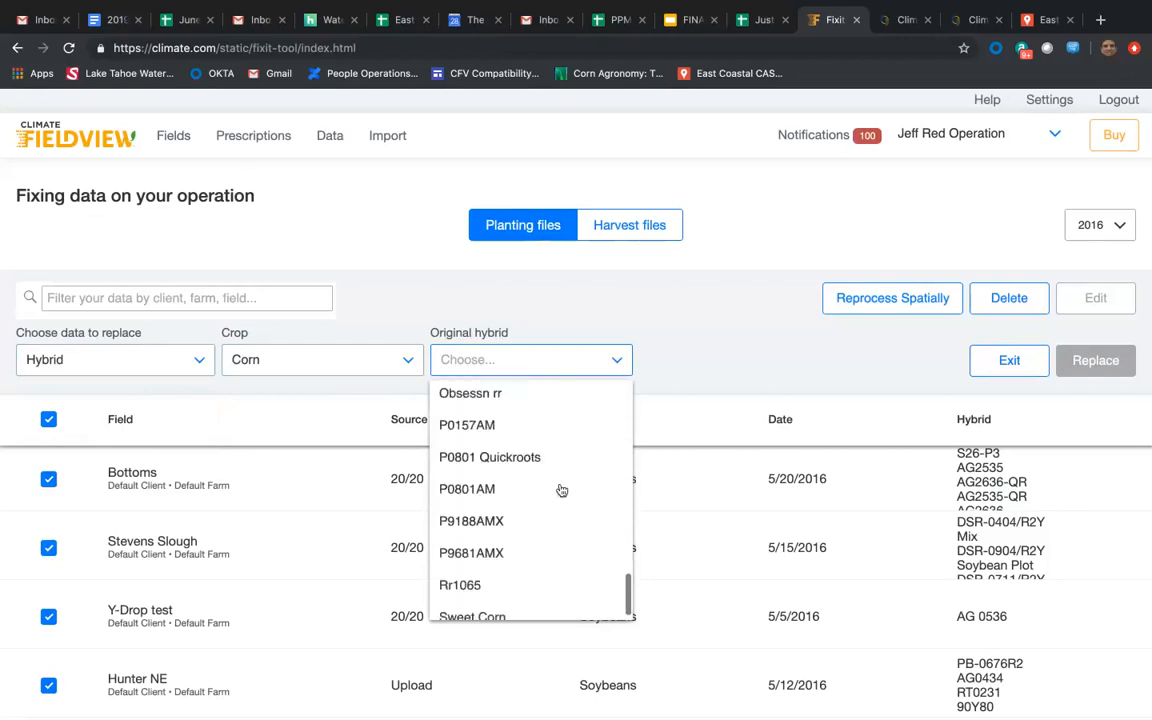
scroll(562, 490, up, 5)
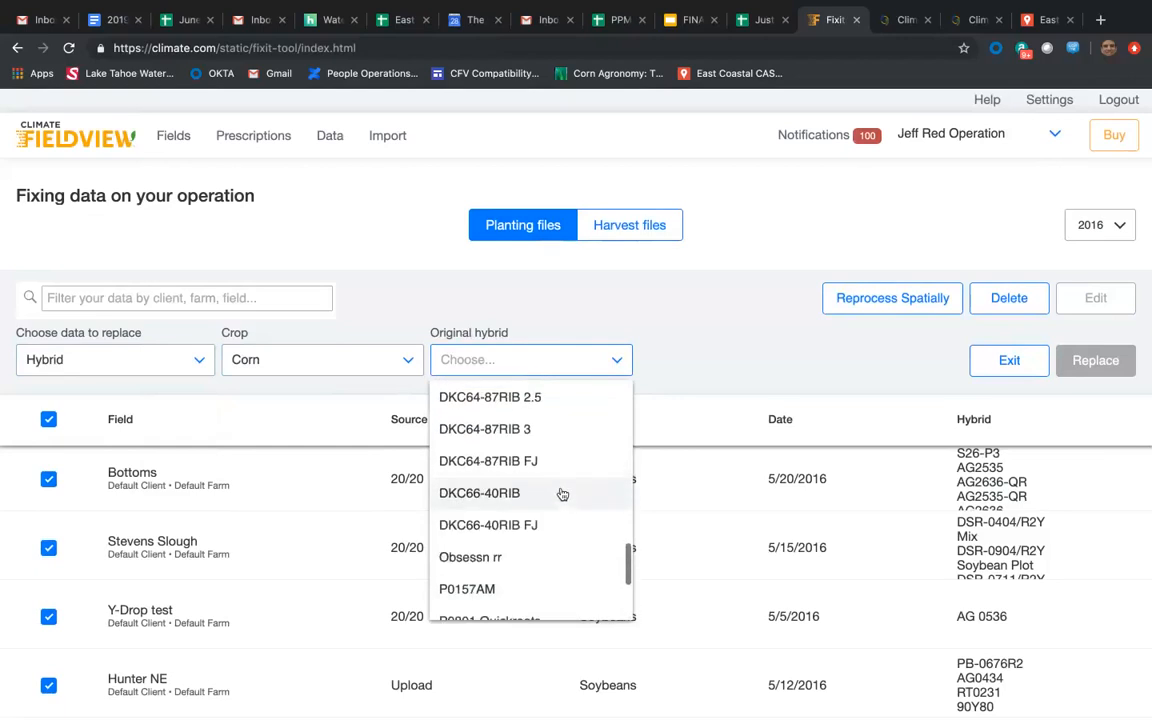
scroll(562, 495, up, 2)
scroll(564, 500, up, 1)
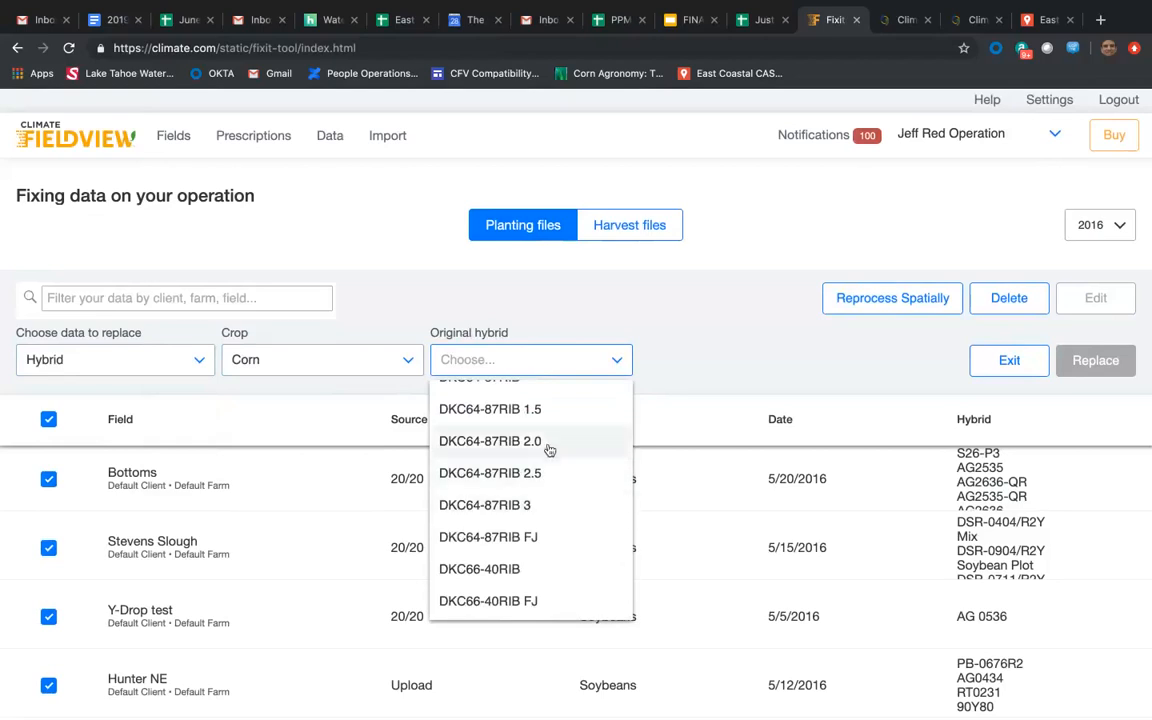
scroll(551, 450, up, 1)
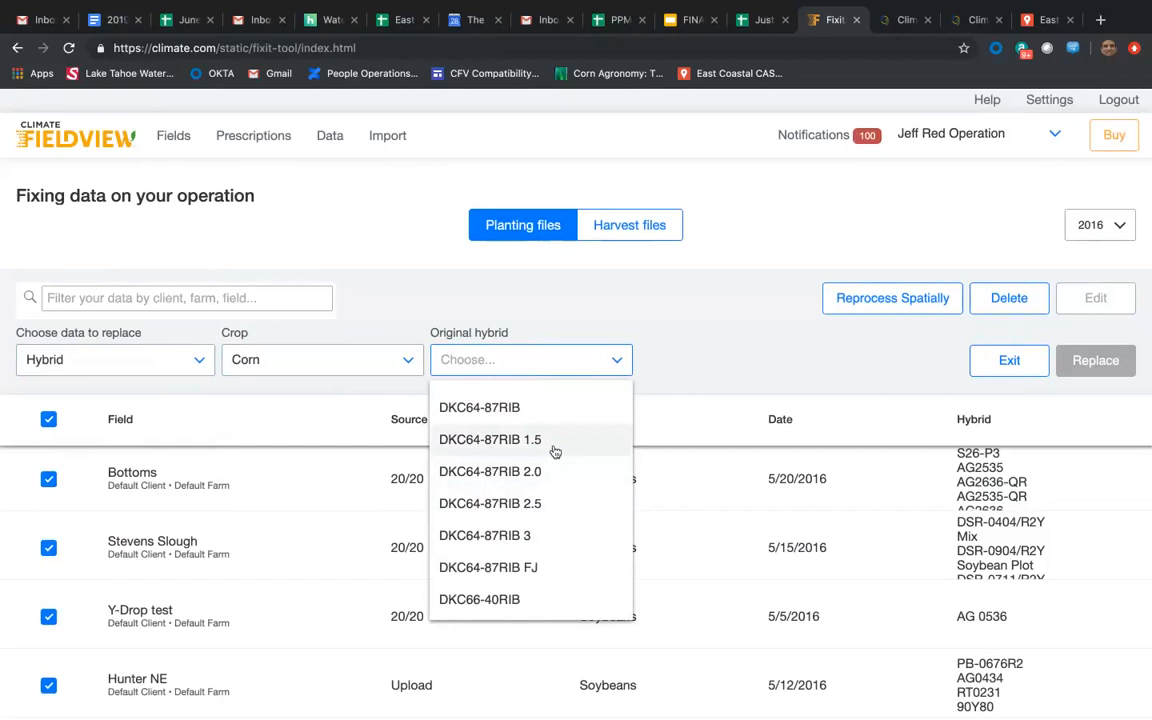
scroll(555, 452, up, 4)
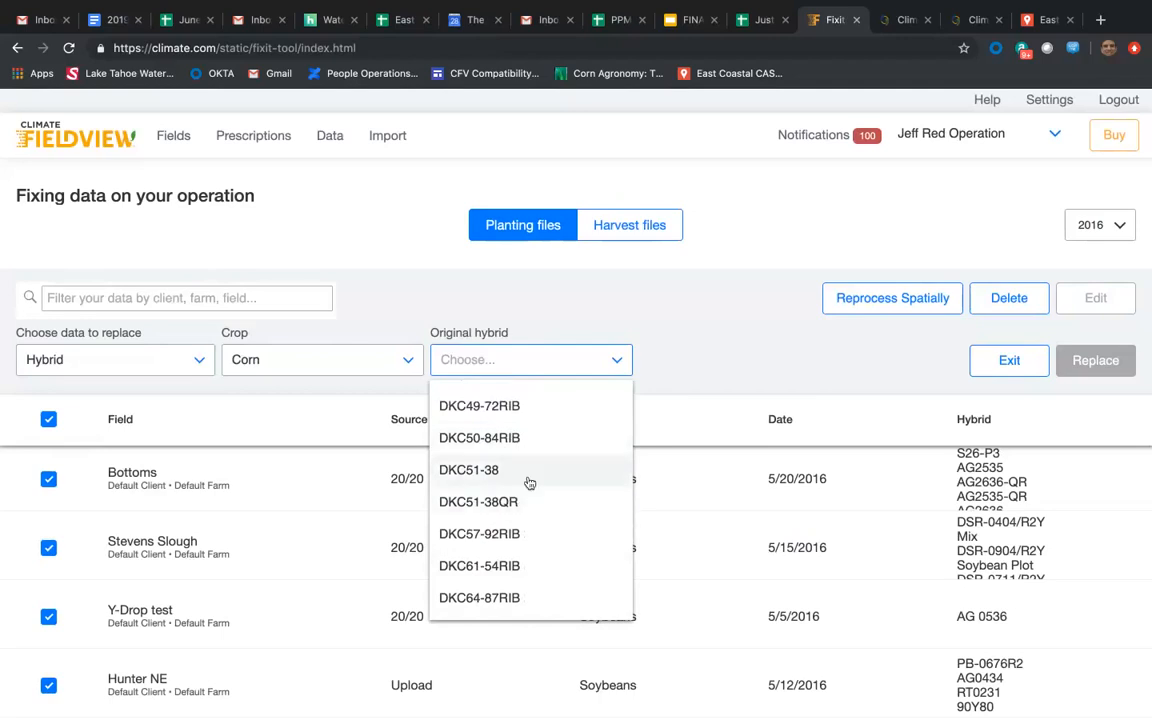
scroll(529, 483, up, 3)
scroll(531, 483, up, 4)
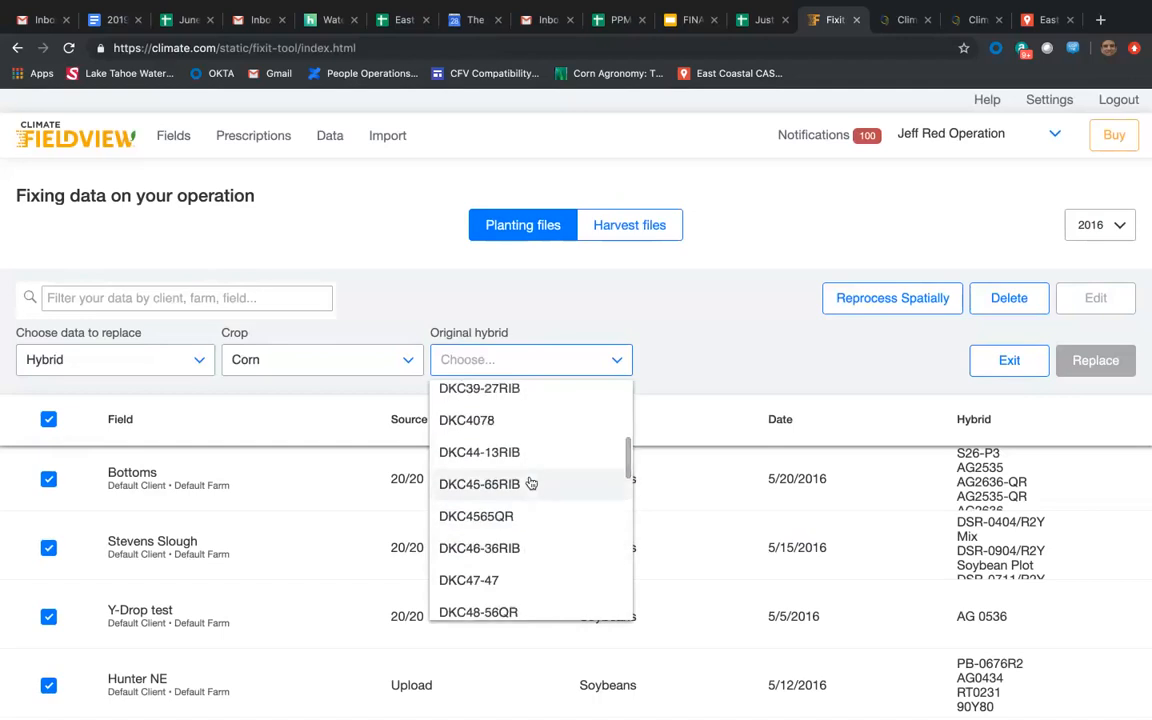
scroll(531, 483, up, 3)
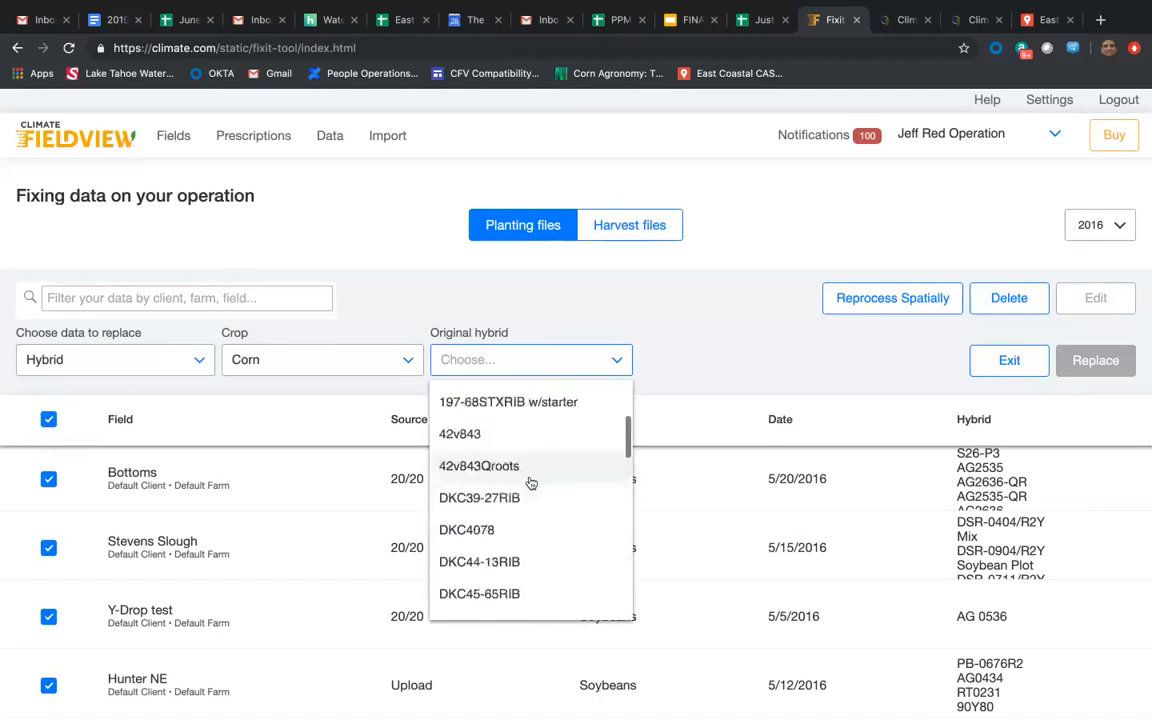
scroll(531, 483, up, 3)
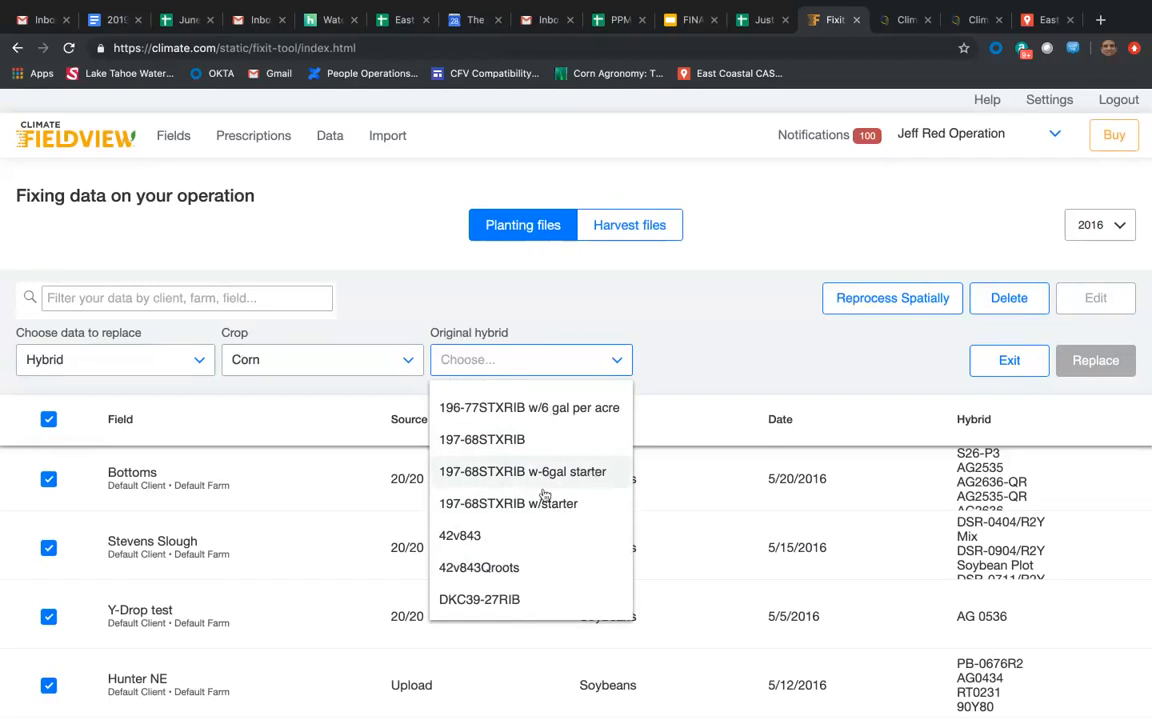
scroll(576, 465, up, 3)
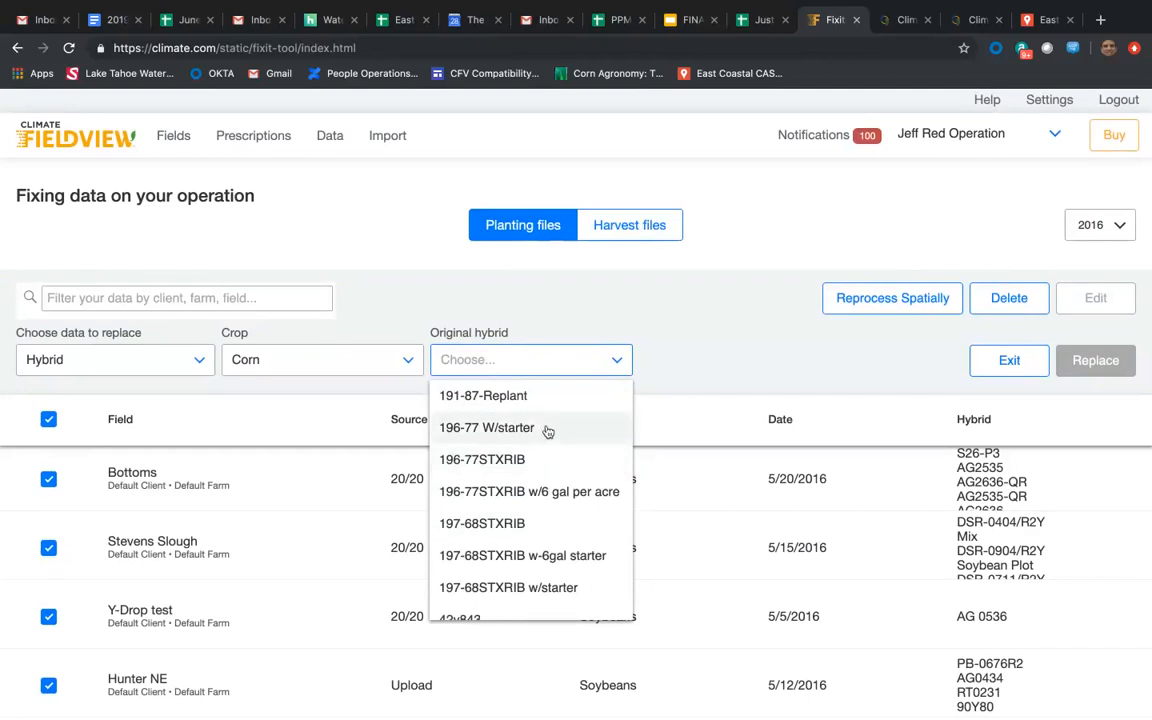
Replace the original hybrid 196-77 W/starter with 196-77STXRIB and apply the changes to the planting files.
click(547, 430)
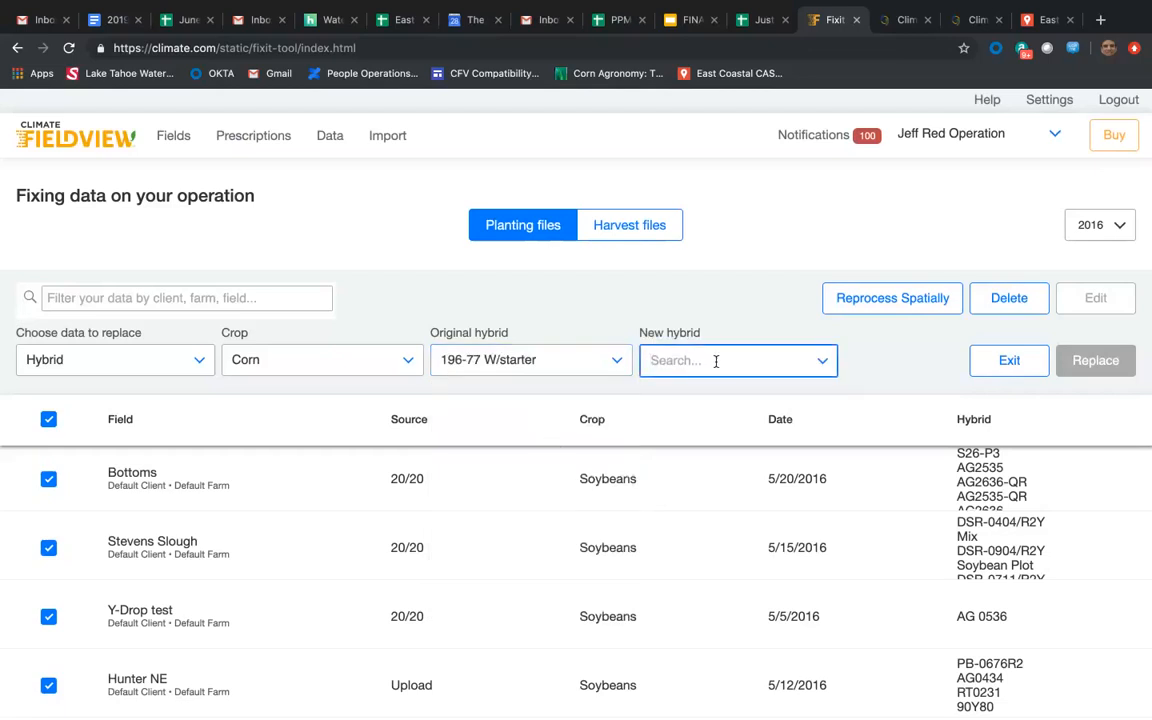
text(19)
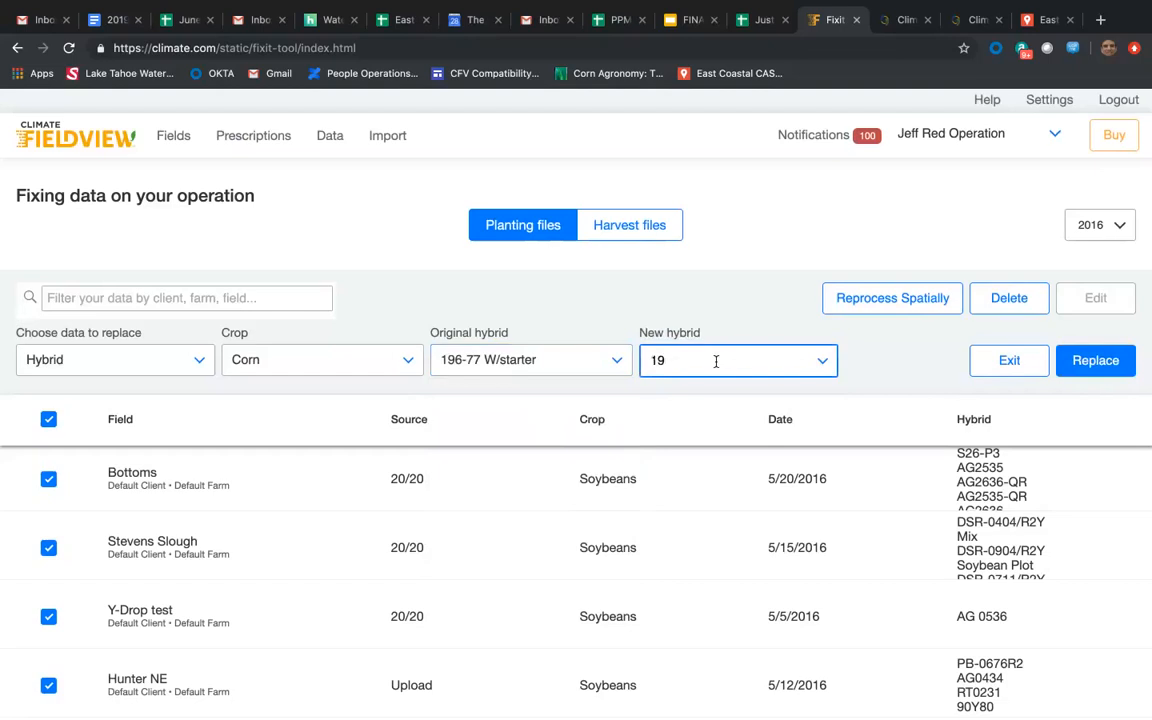
text(6)
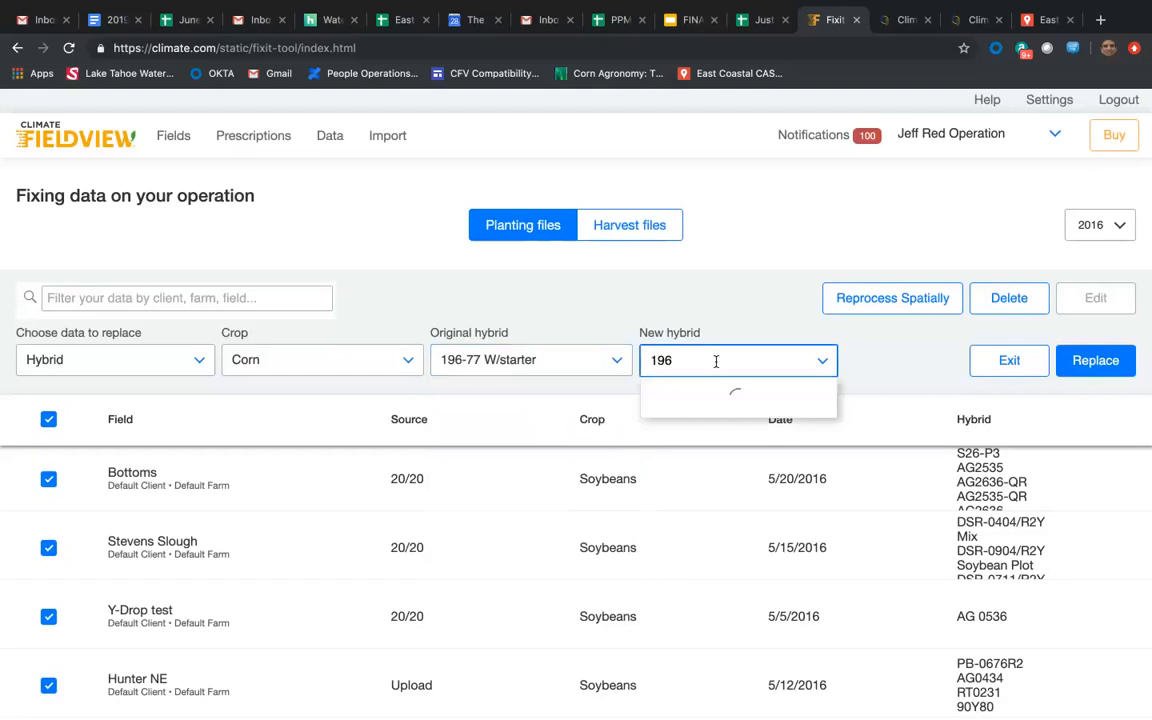
text(77)
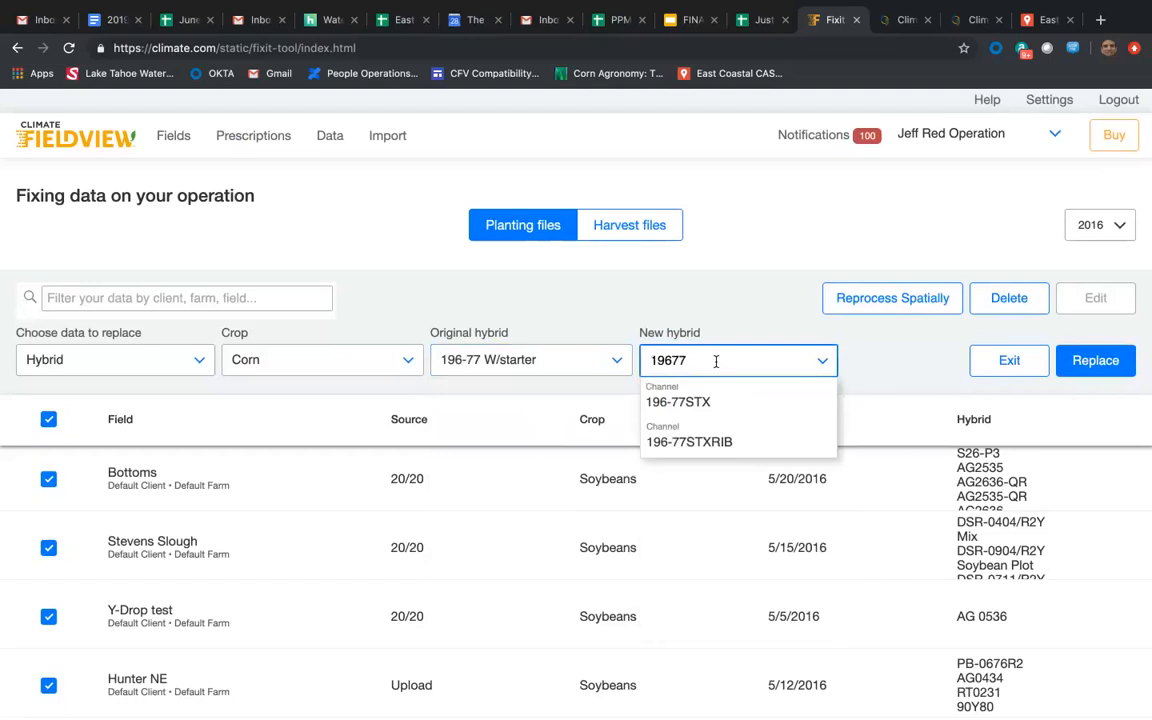
click(700, 441)
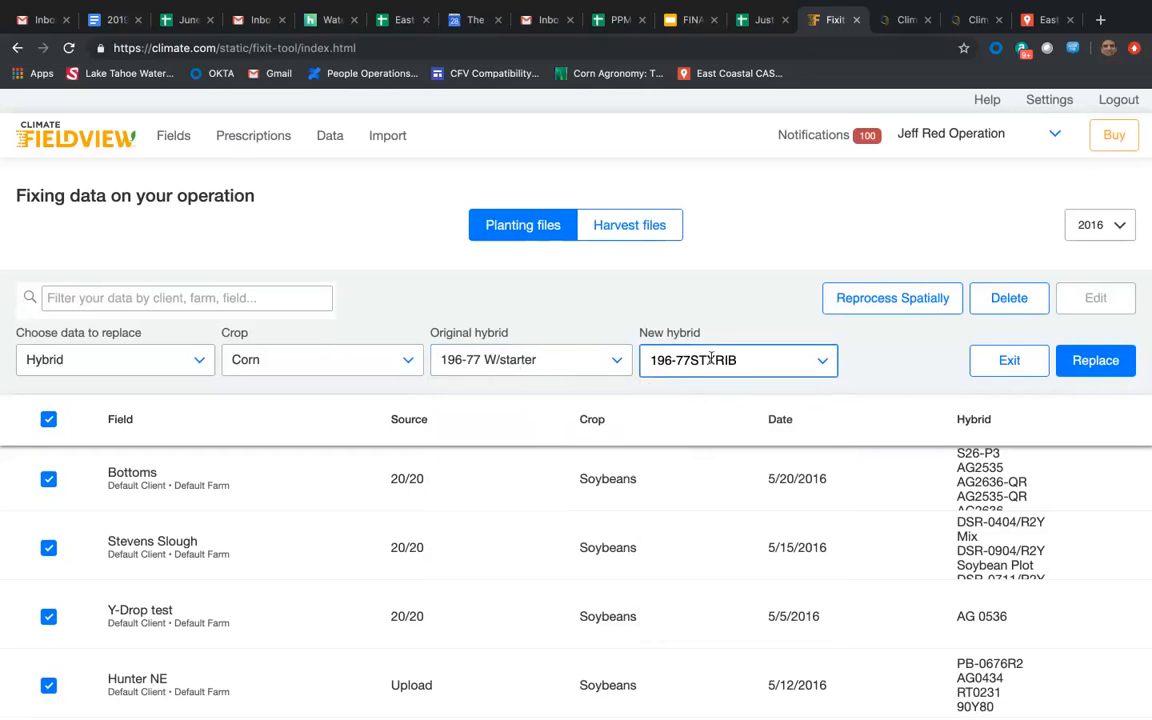
click(1082, 361)
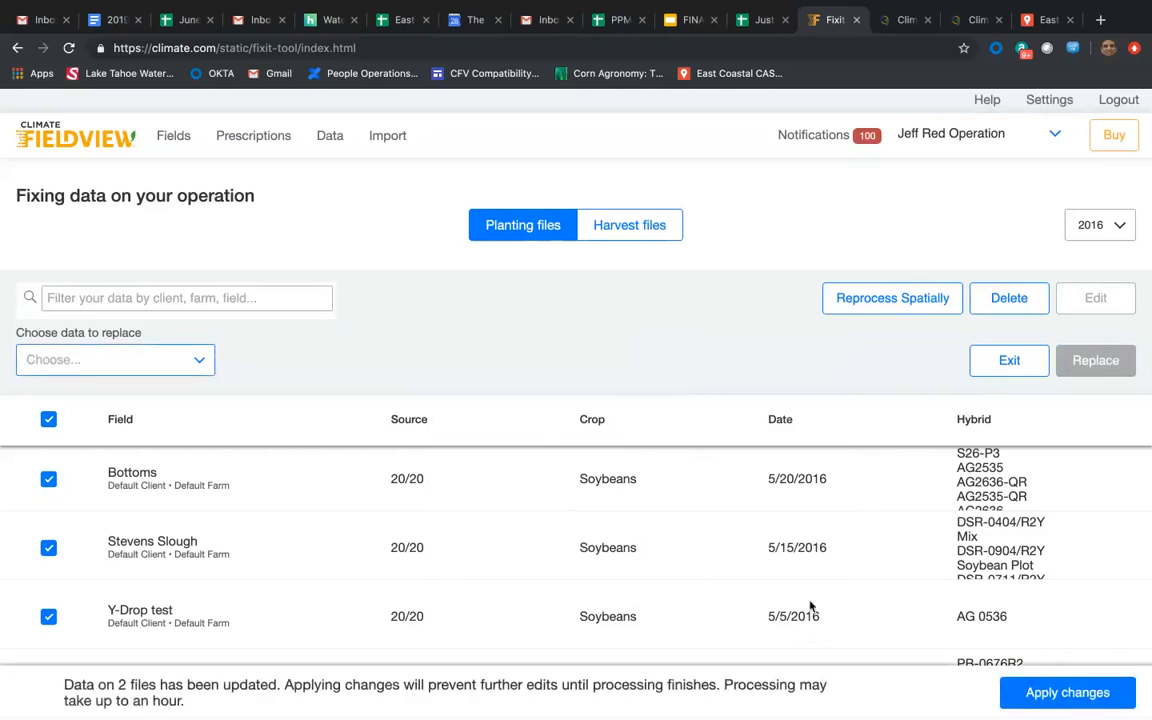
click(1043, 692)
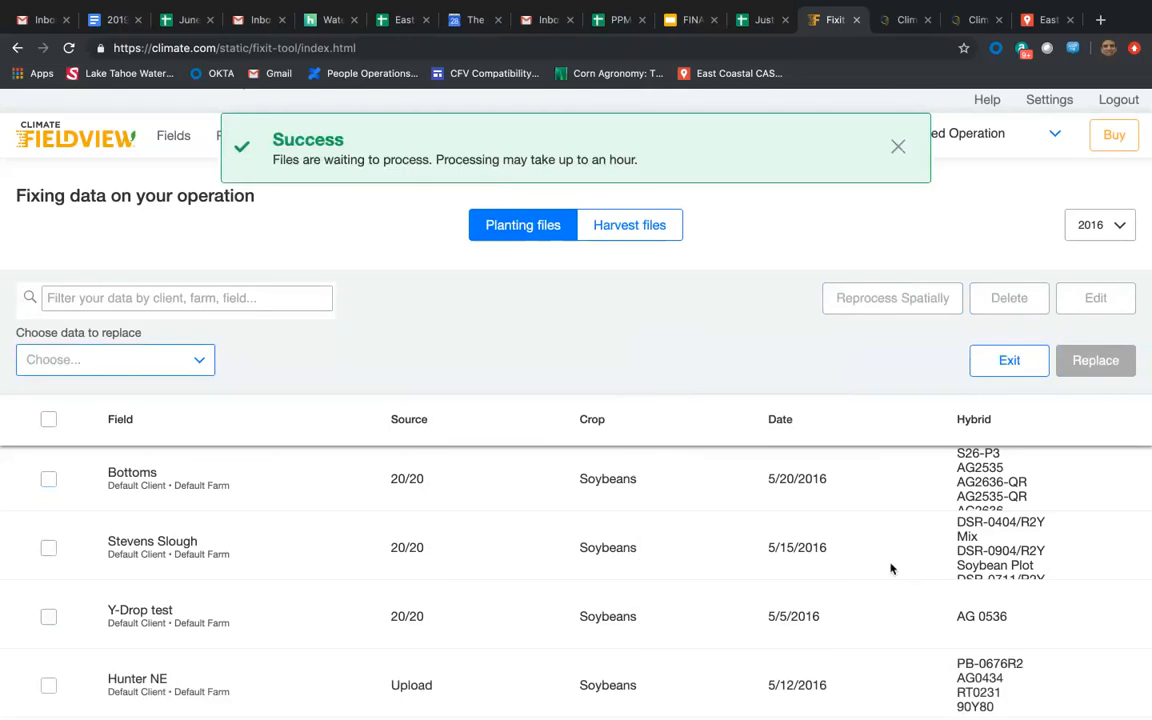
click(49, 420)
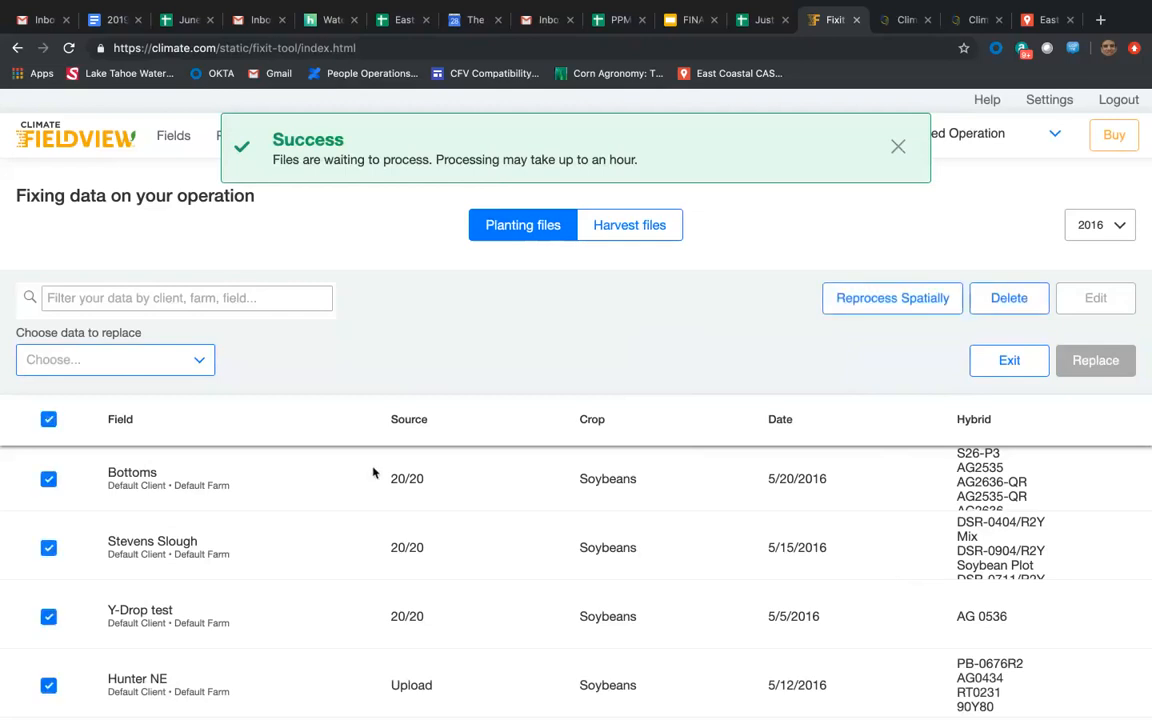
click(188, 365)
click(185, 425)
click(400, 360)
click(378, 392)
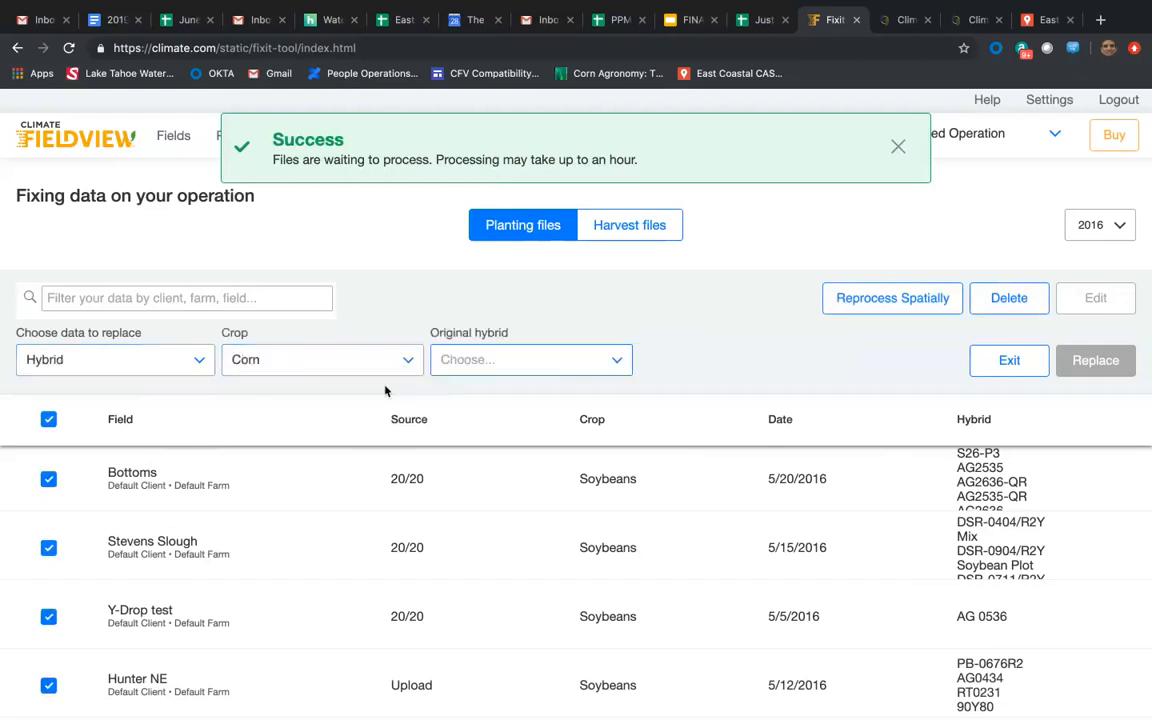
click(612, 364)
scroll(577, 600, down, 10)
scroll(577, 597, down, 3)
scroll(577, 540, up, 15)
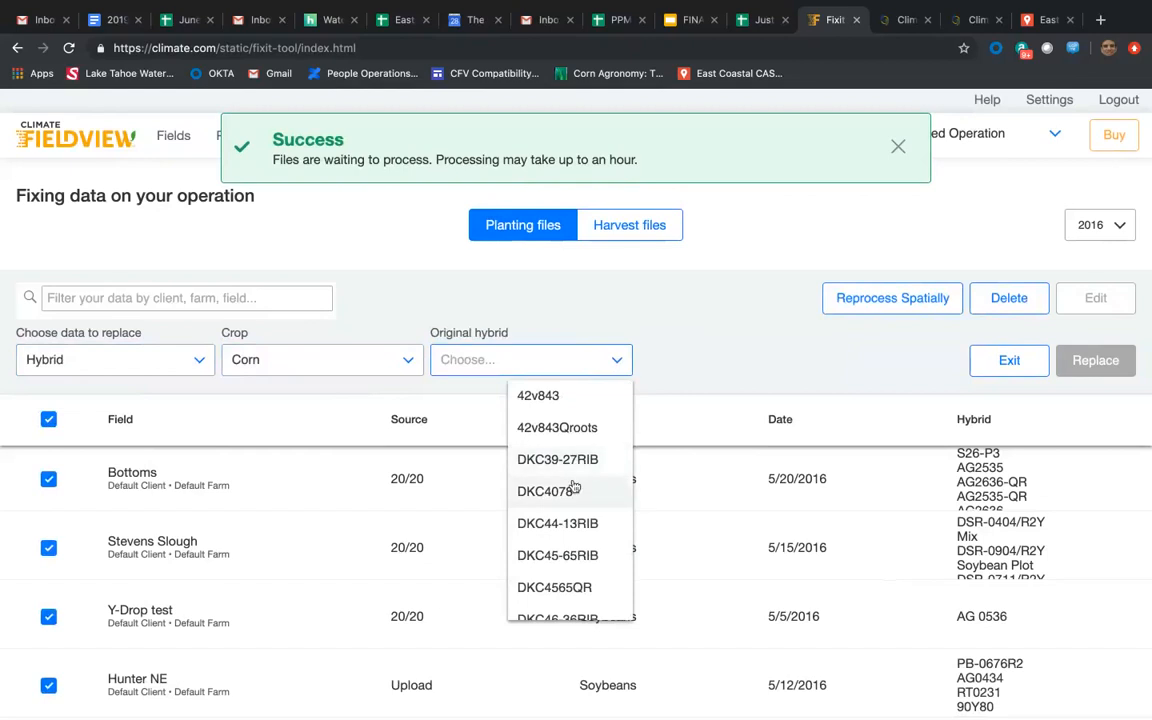
click(575, 430)
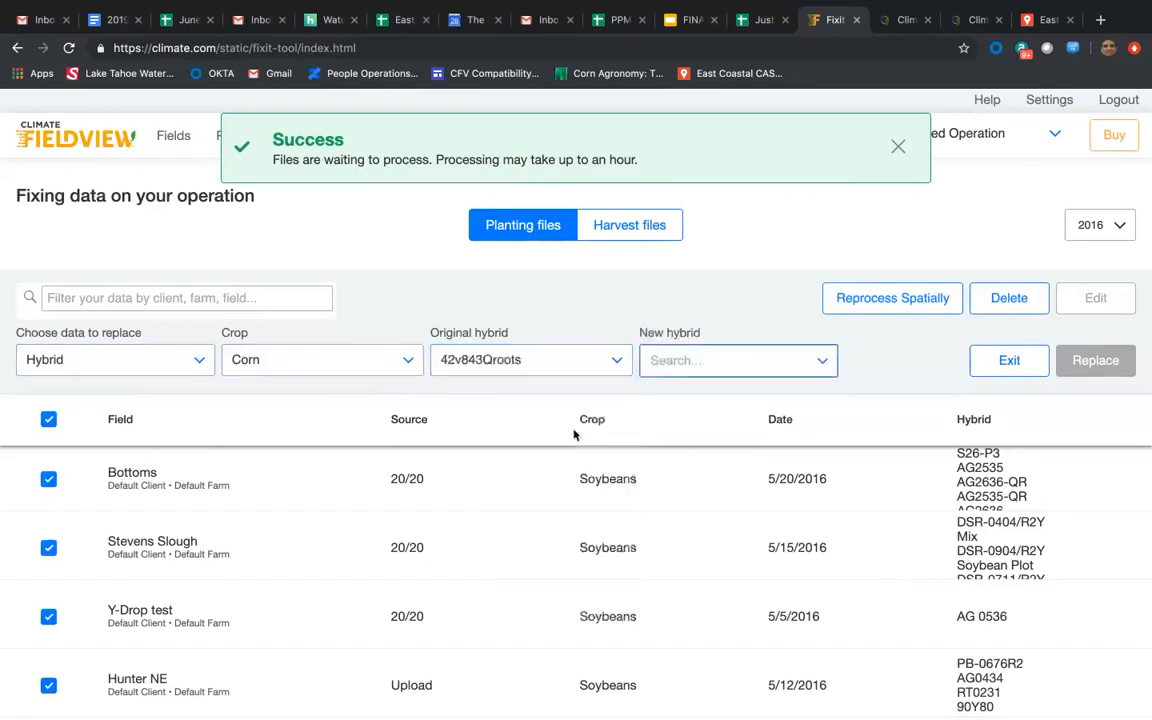
click(746, 368)
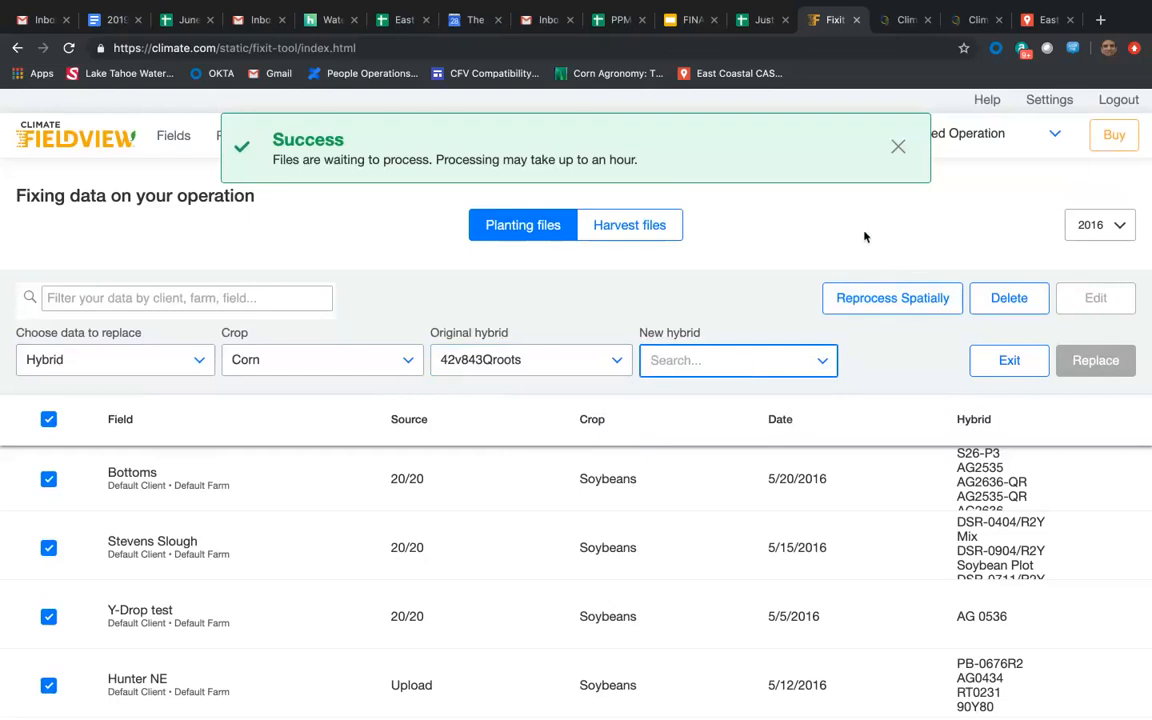
click(898, 147)
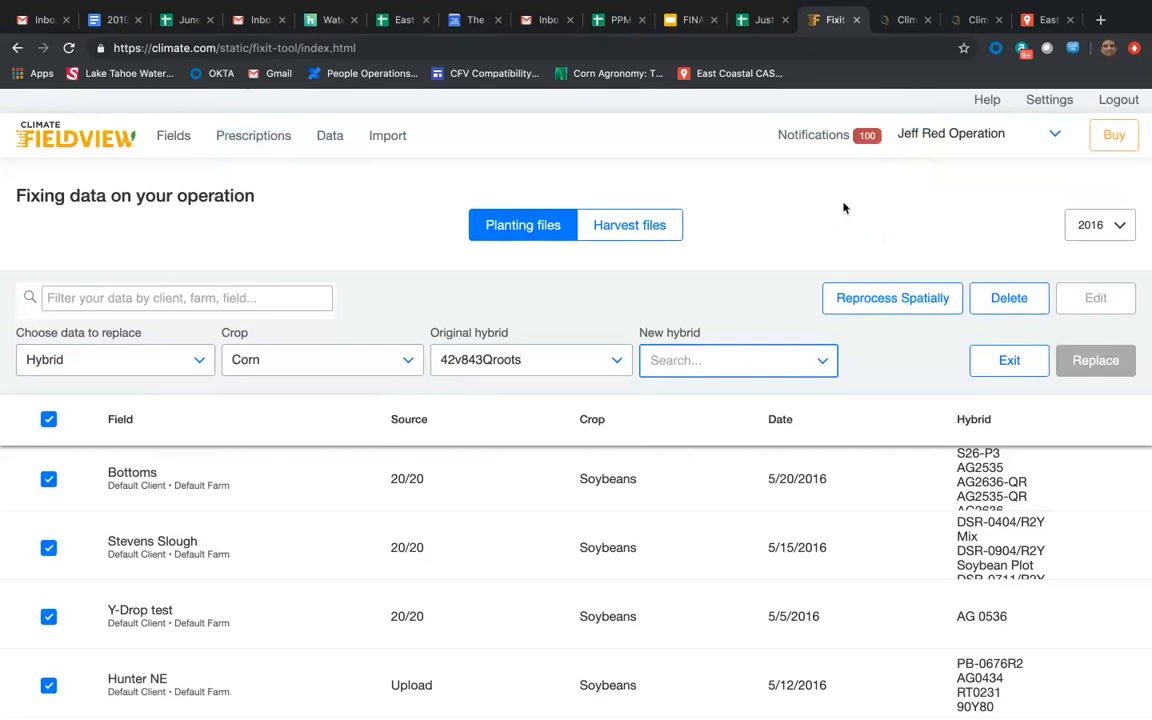
Return to the field list and try to open a field from farther down the list.
click(70, 140)
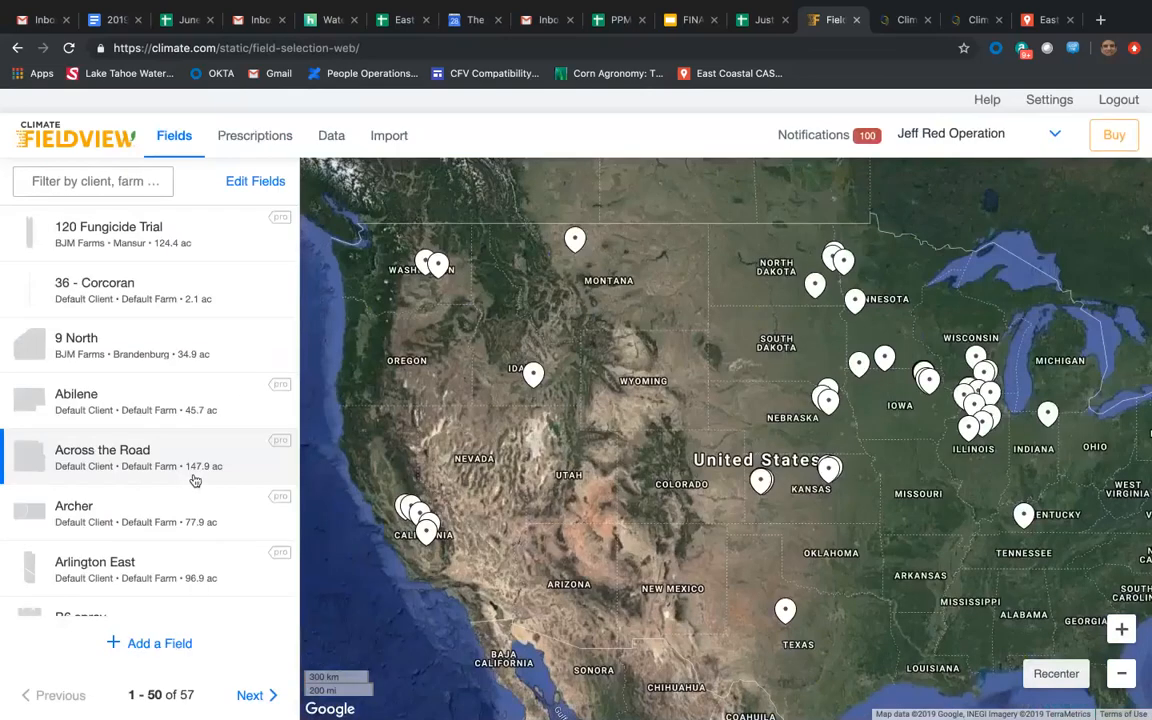
scroll(193, 490, down, 6)
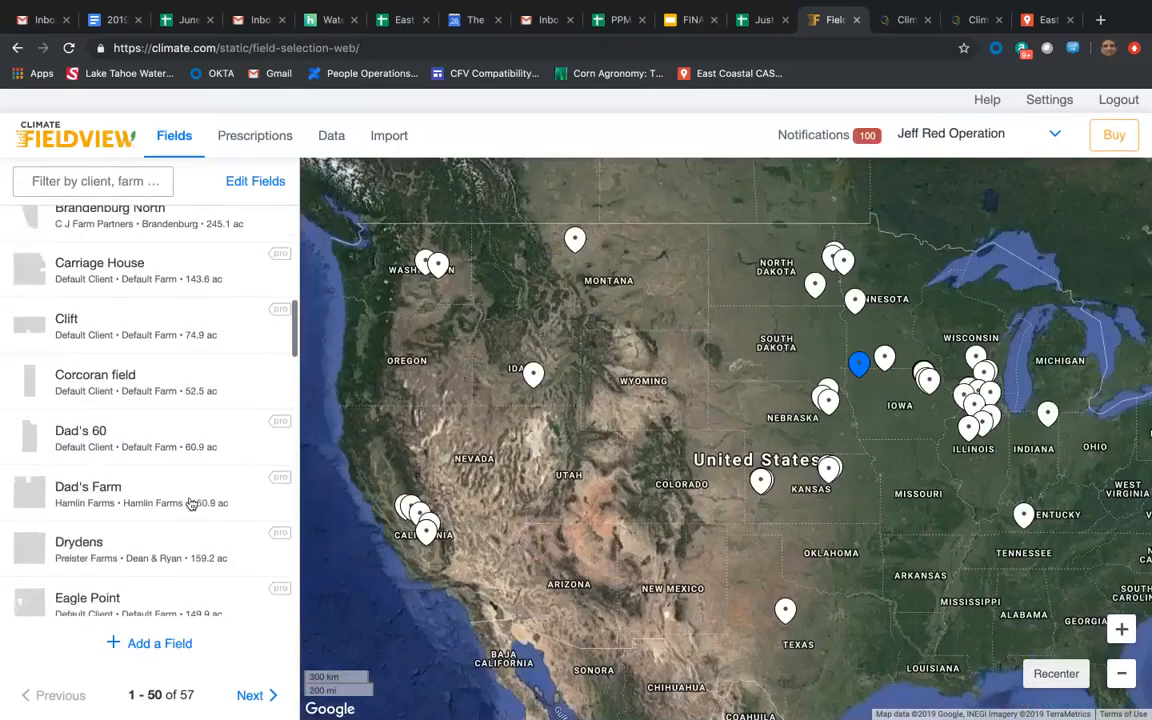
scroll(191, 503, down, 8)
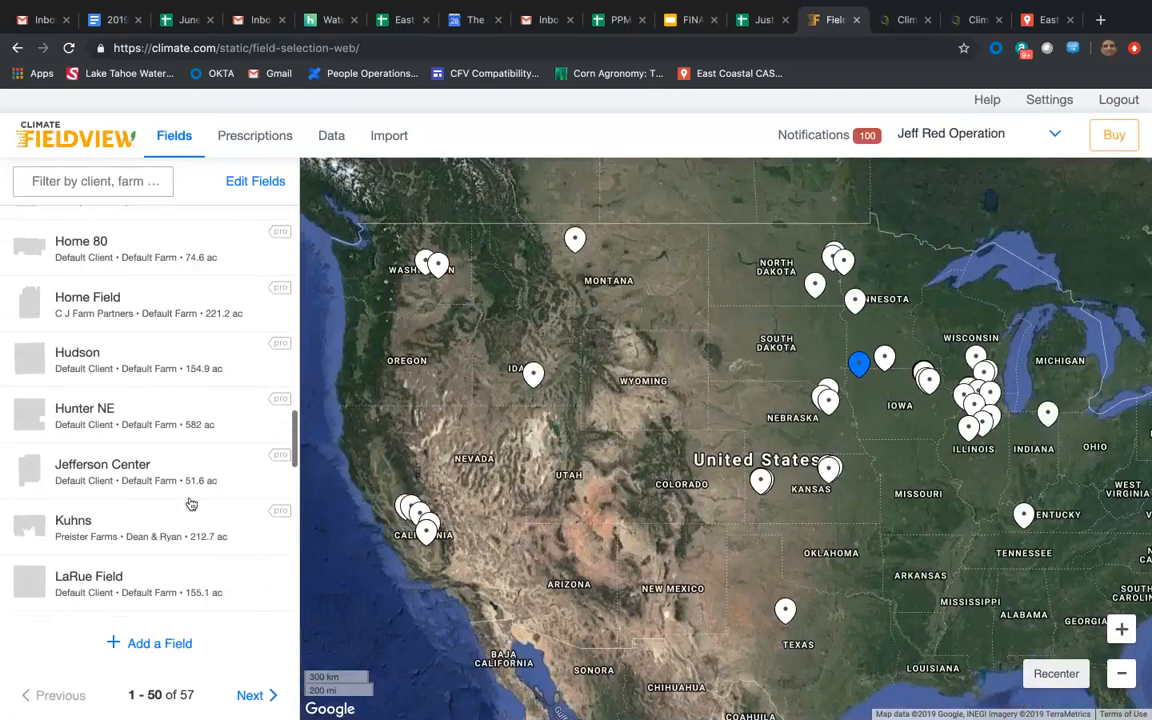
scroll(191, 503, down, 2)
click(188, 442)
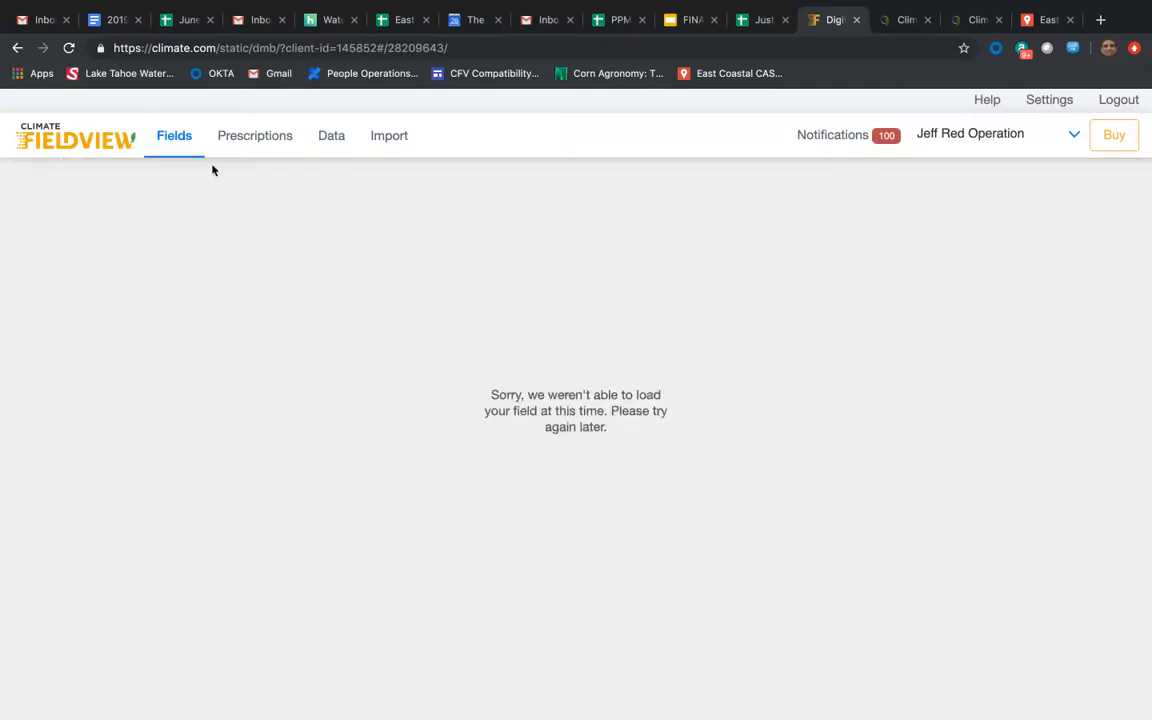
Open LaRue Field from the field list and examine its 2018 Wheat yield map together with the surrounding land.
click(176, 140)
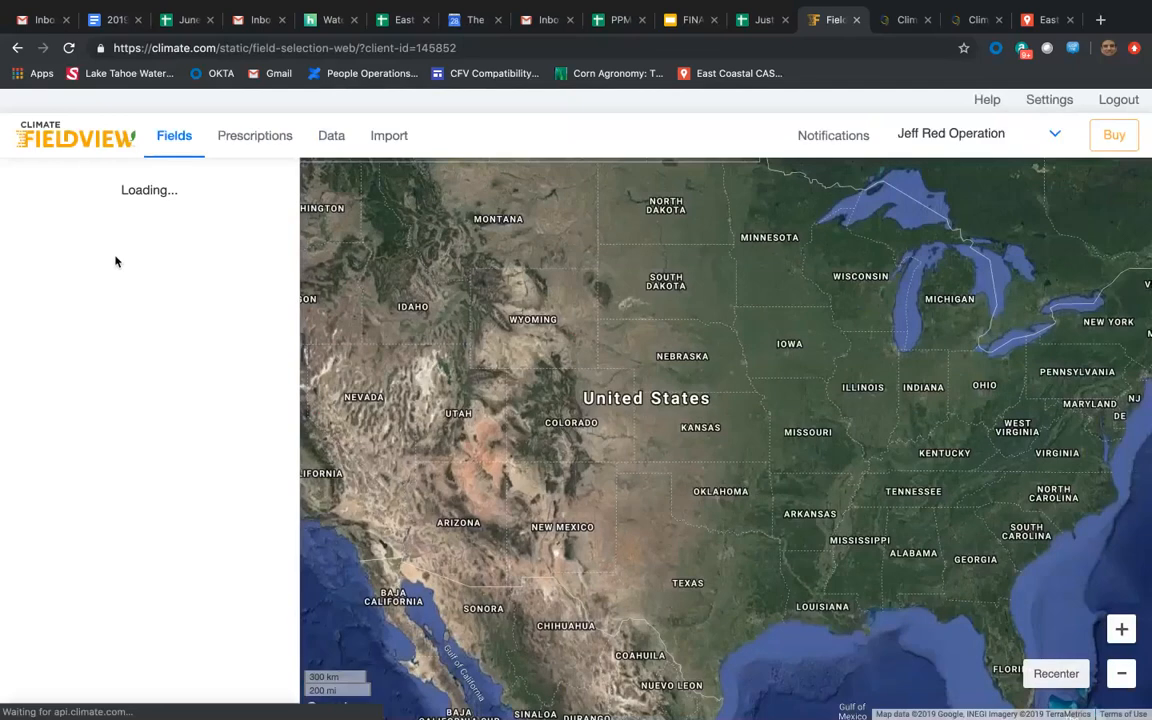
scroll(150, 580, down, 5)
scroll(150, 580, down, 10)
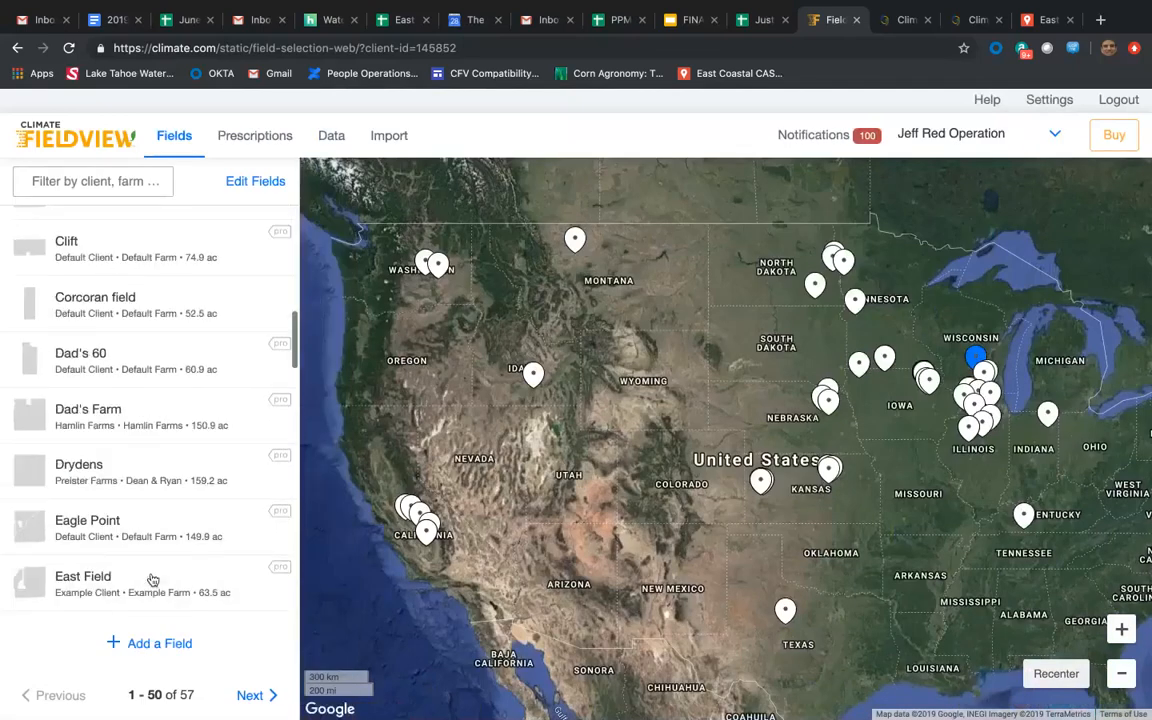
scroll(150, 580, down, 4)
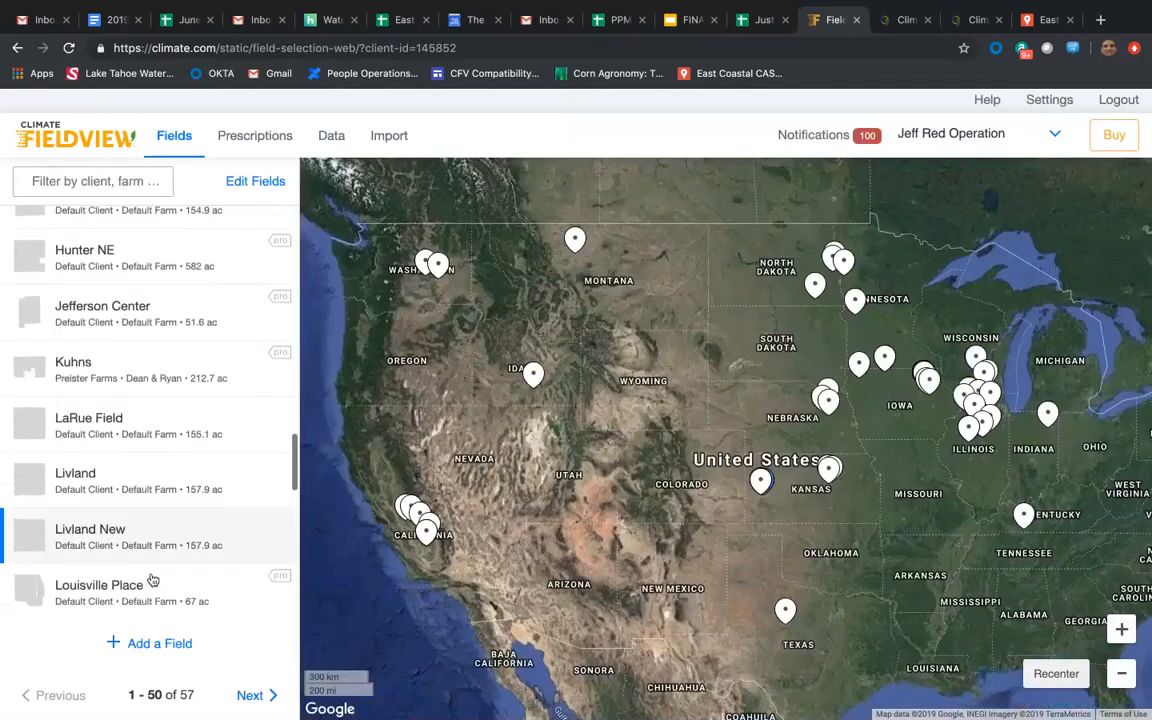
click(162, 438)
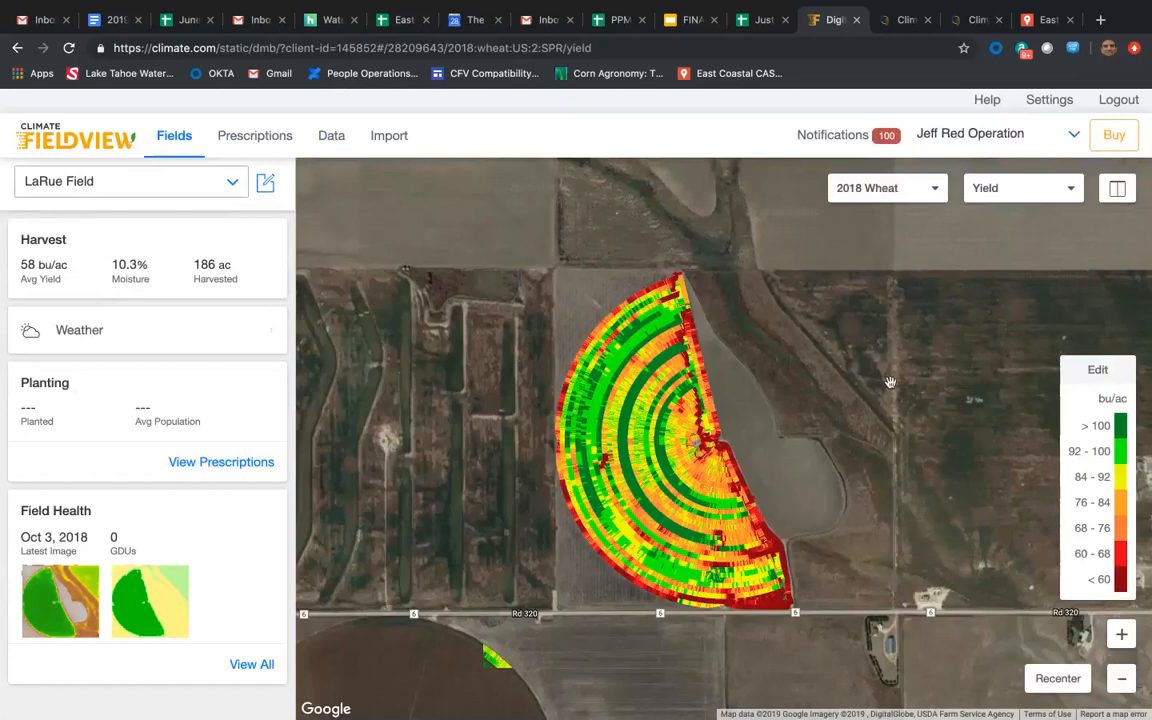
click(1122, 678)
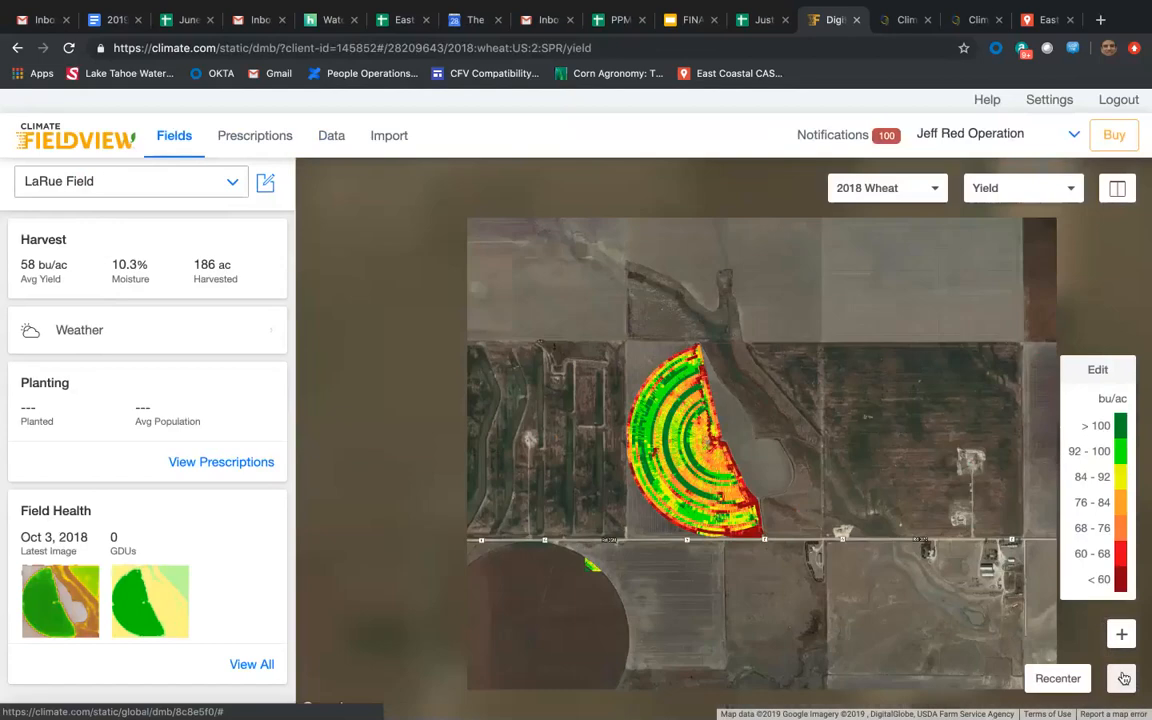
click(1122, 678)
drag(864, 549, 872, 496)
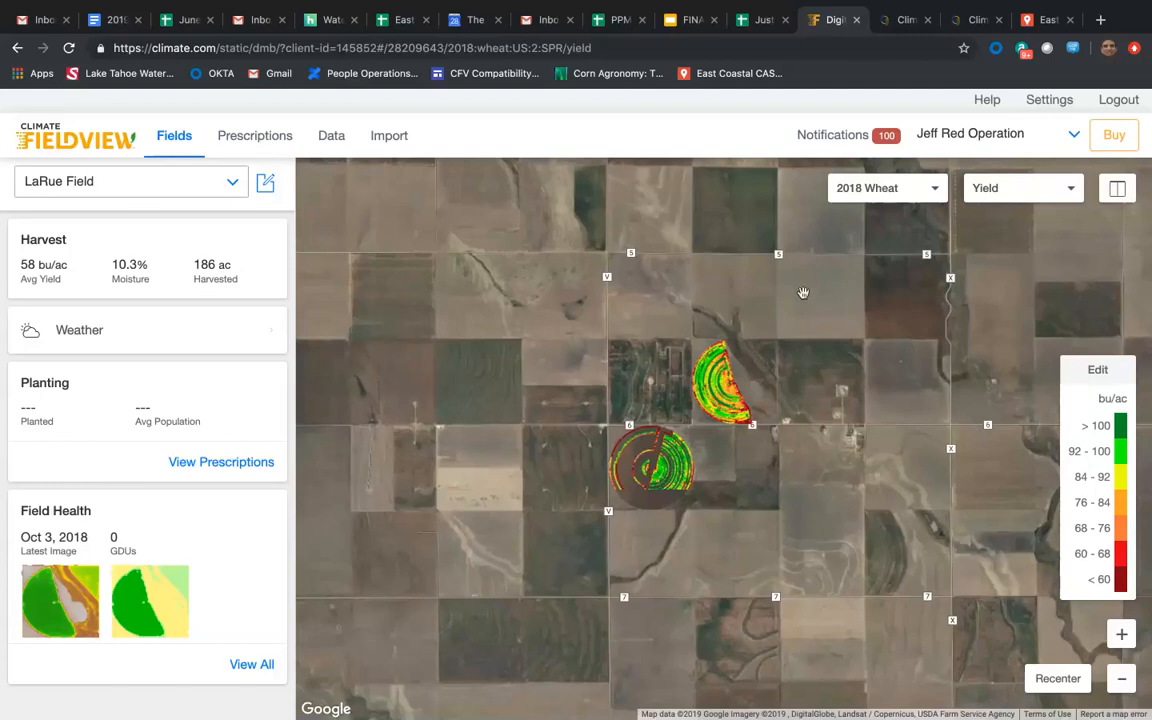
Open the Fix Data tool and list the operation's harvest files for 2018.
click(1052, 101)
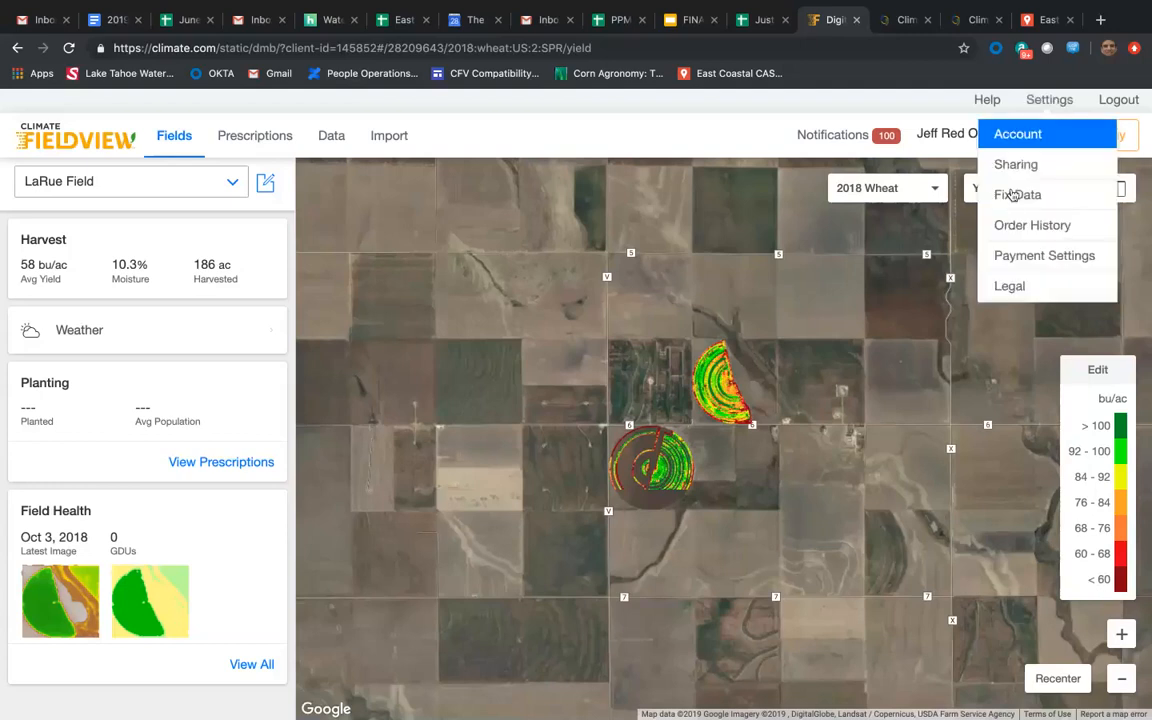
click(1020, 192)
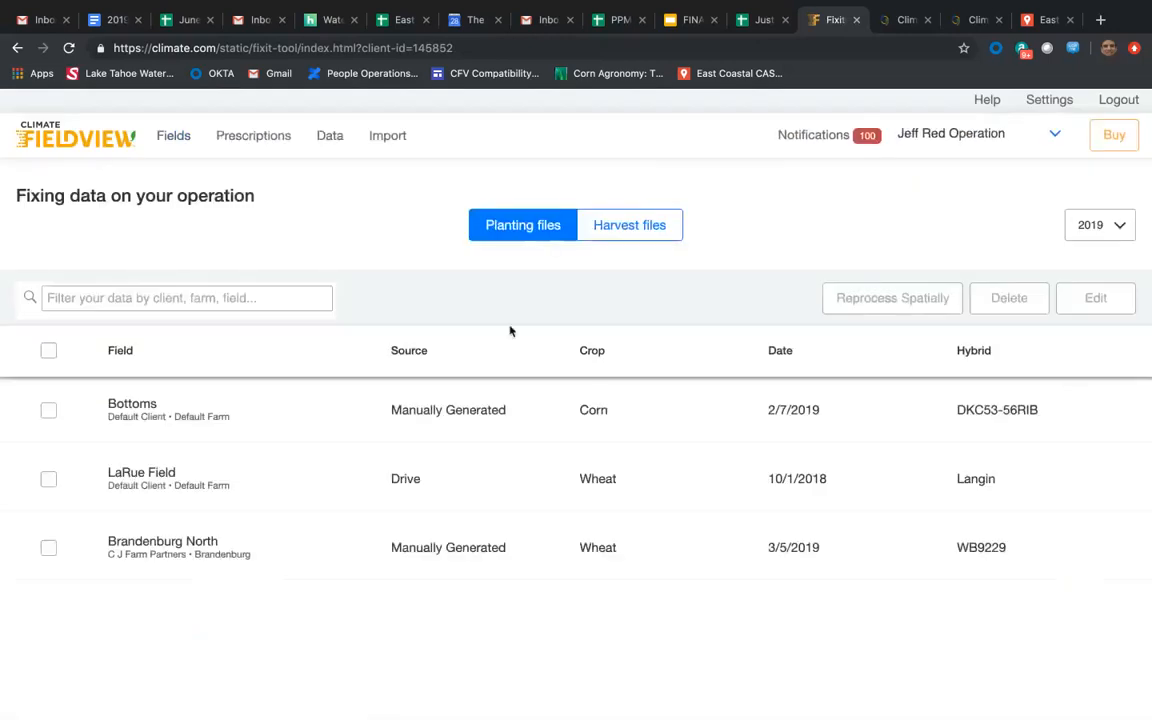
click(630, 228)
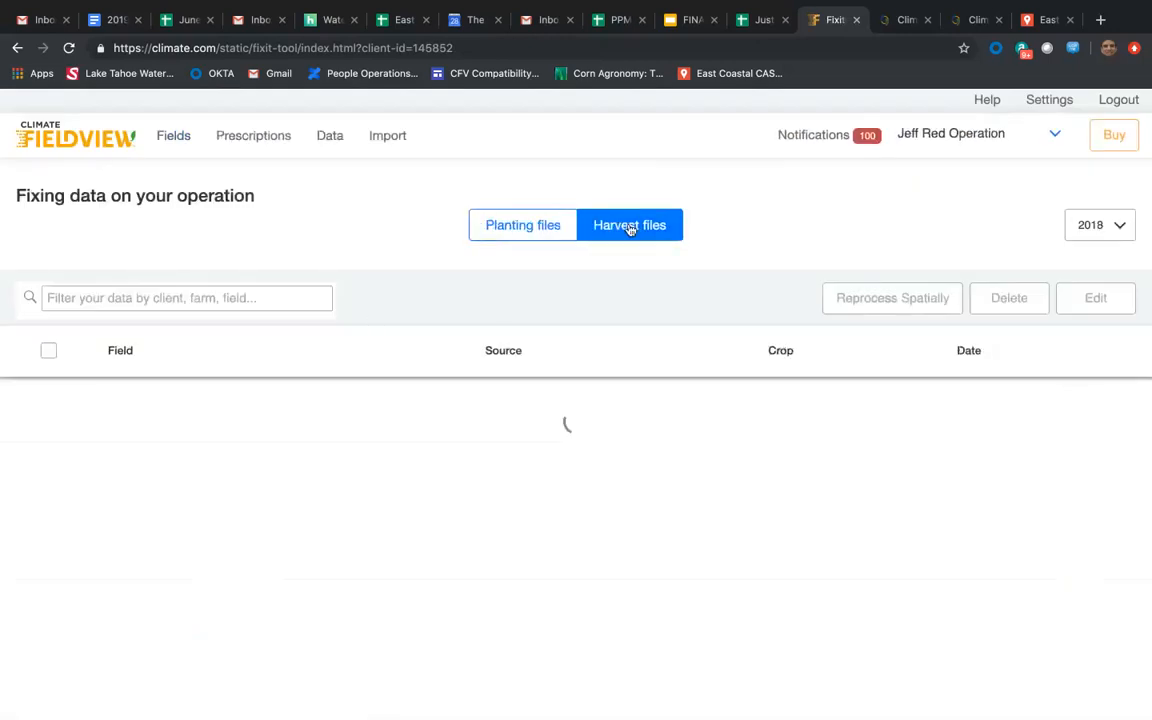
click(1107, 227)
click(1016, 247)
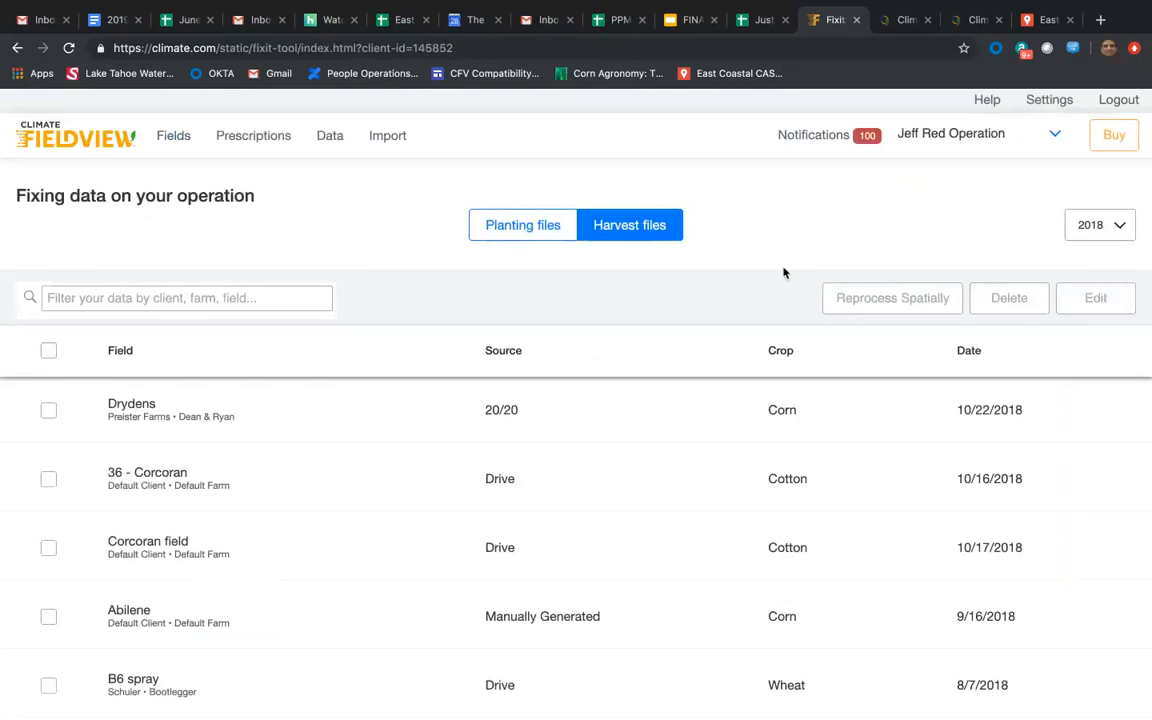
Find the LaRue Field wheat harvest files dated 7/3/2018 and select the one with source 20/20.
scroll(386, 527, down, 3)
scroll(386, 527, down, 5)
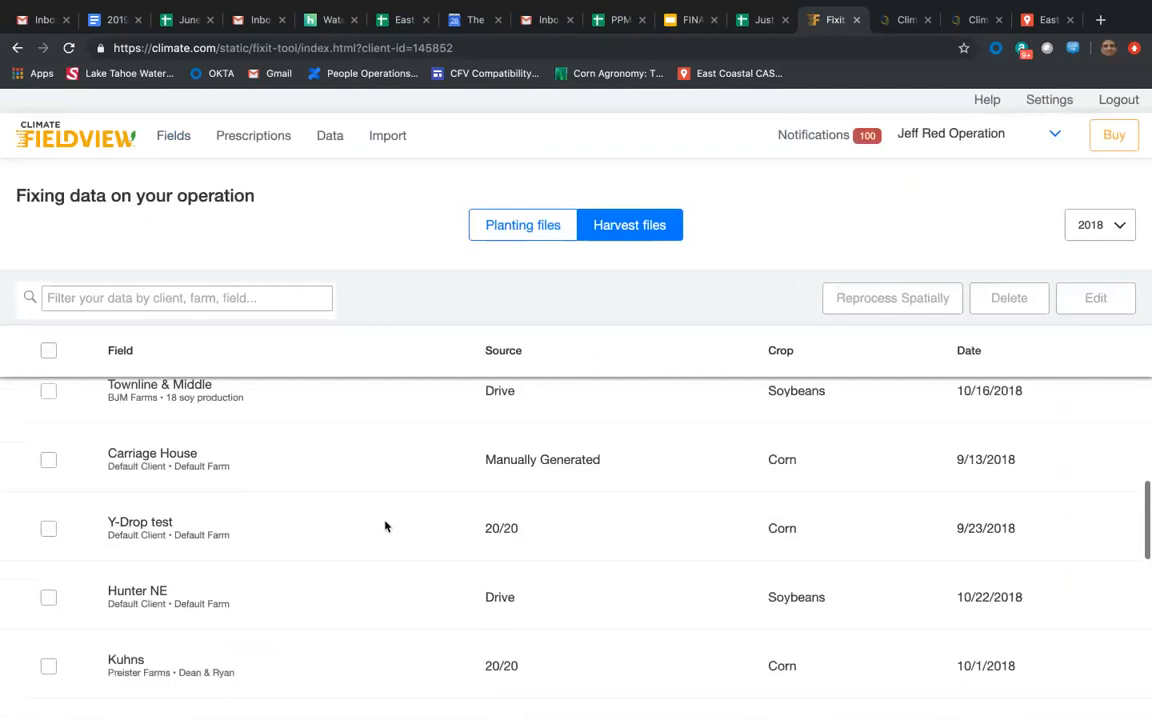
scroll(386, 527, up, 1)
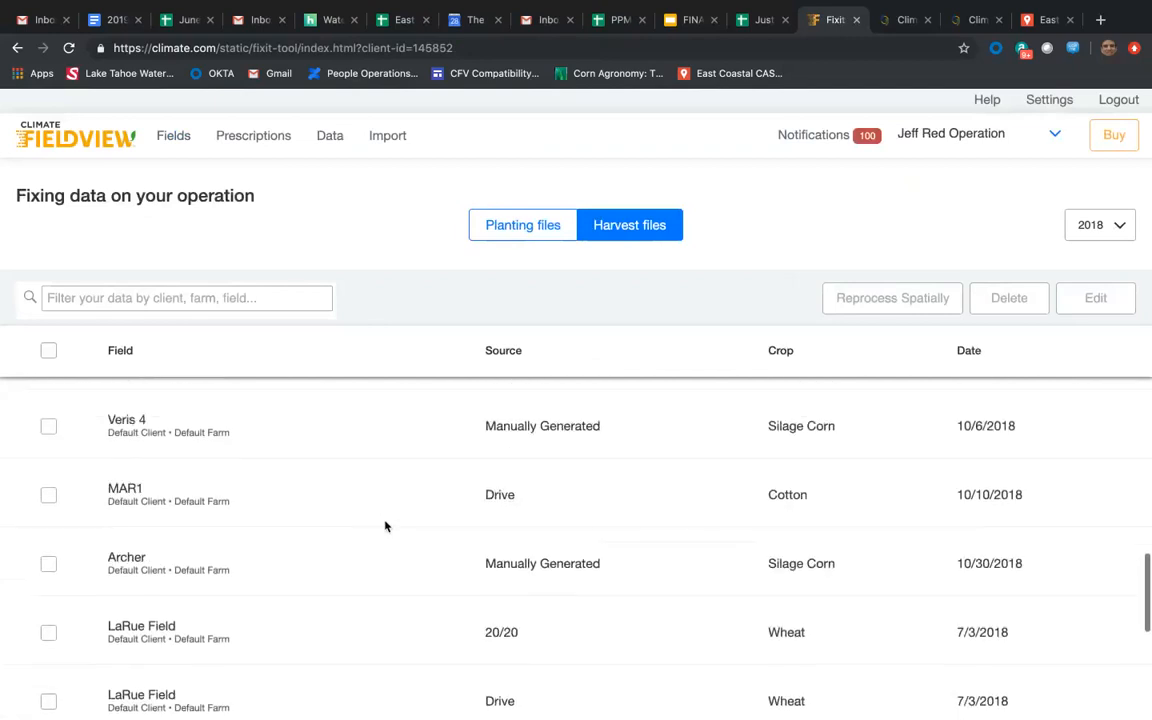
click(48, 632)
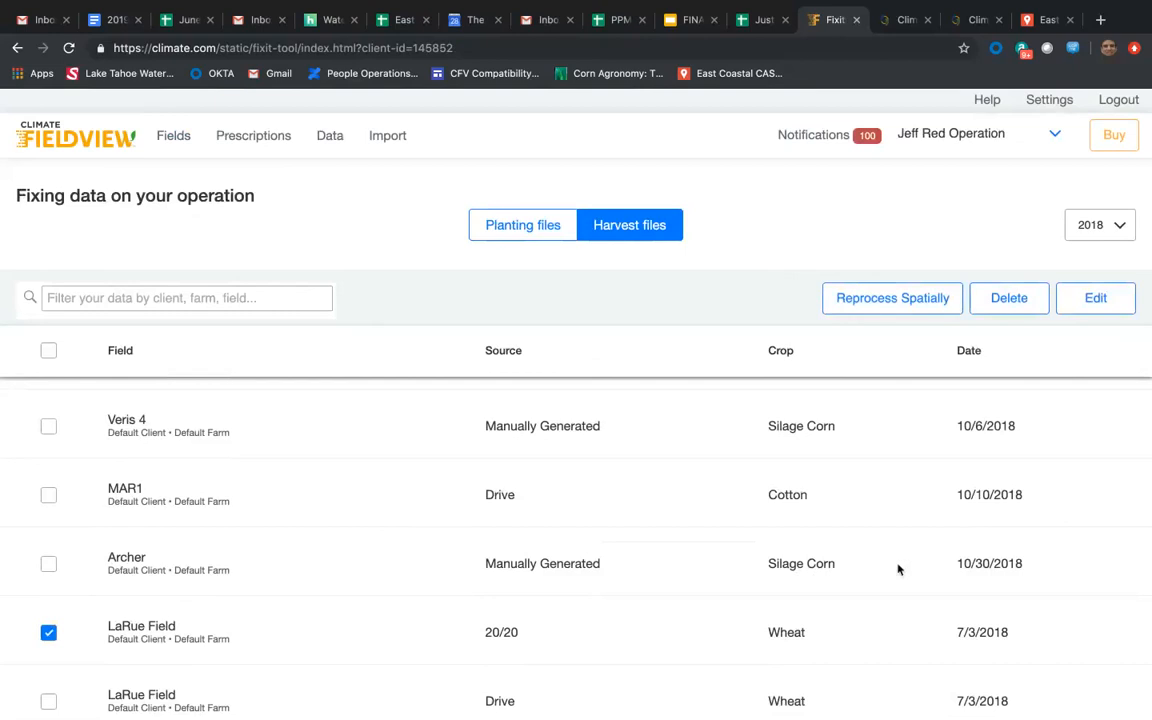
scroll(663, 640, down, 1)
scroll(662, 640, up, 1)
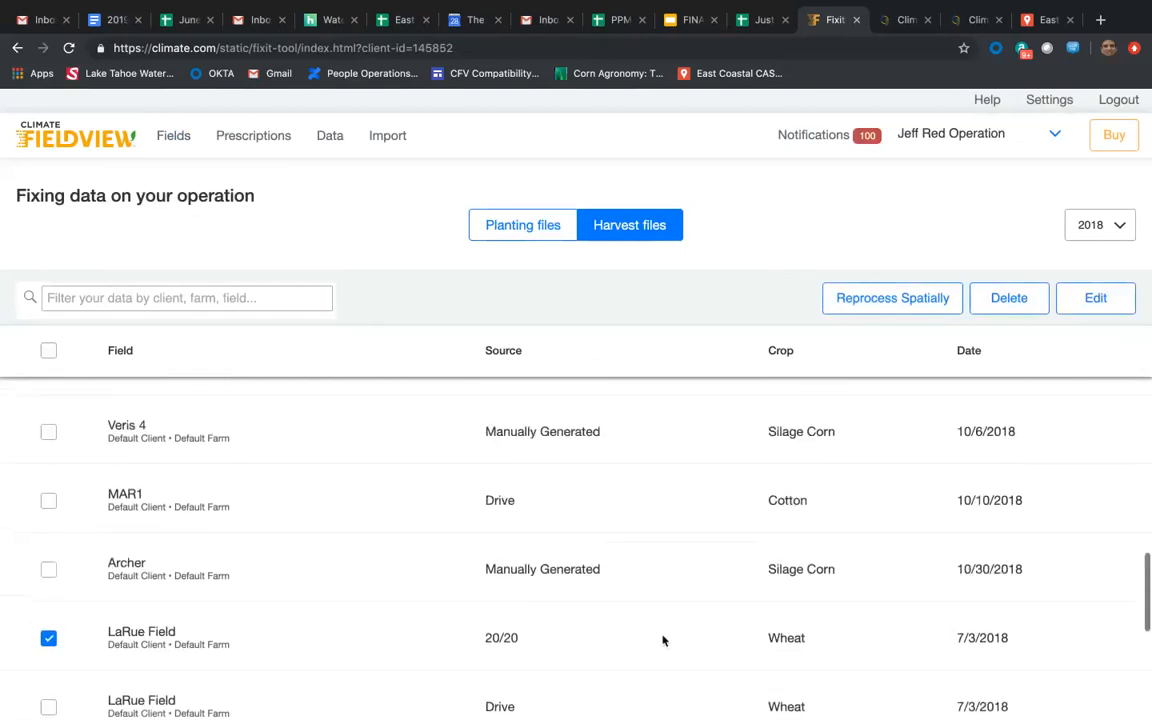
scroll(663, 640, up, 1)
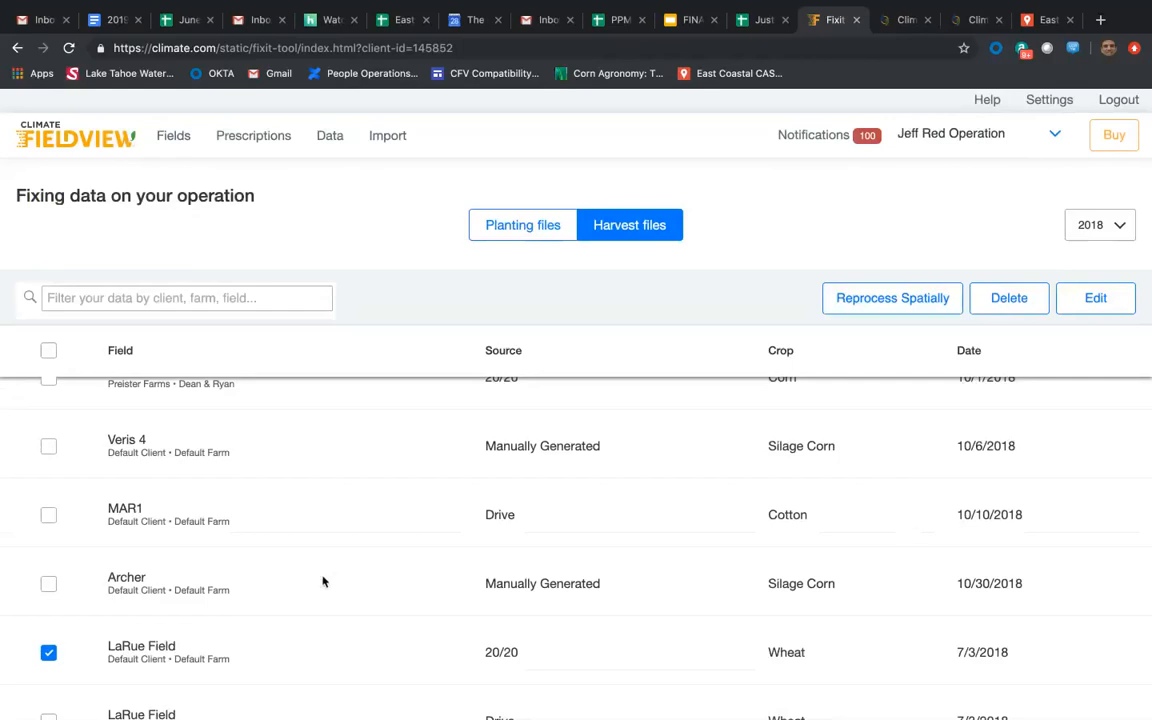
Deselect the LaRue Field 20/20 harvest file and return to the field list in its editing mode.
click(50, 655)
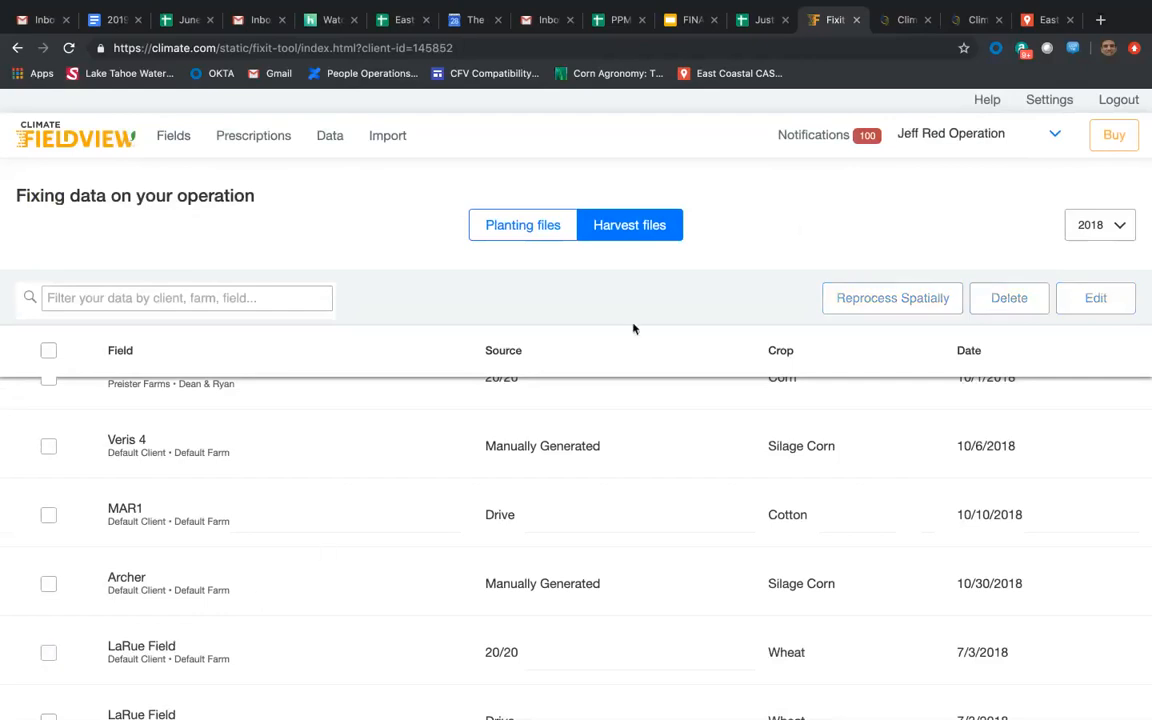
click(87, 146)
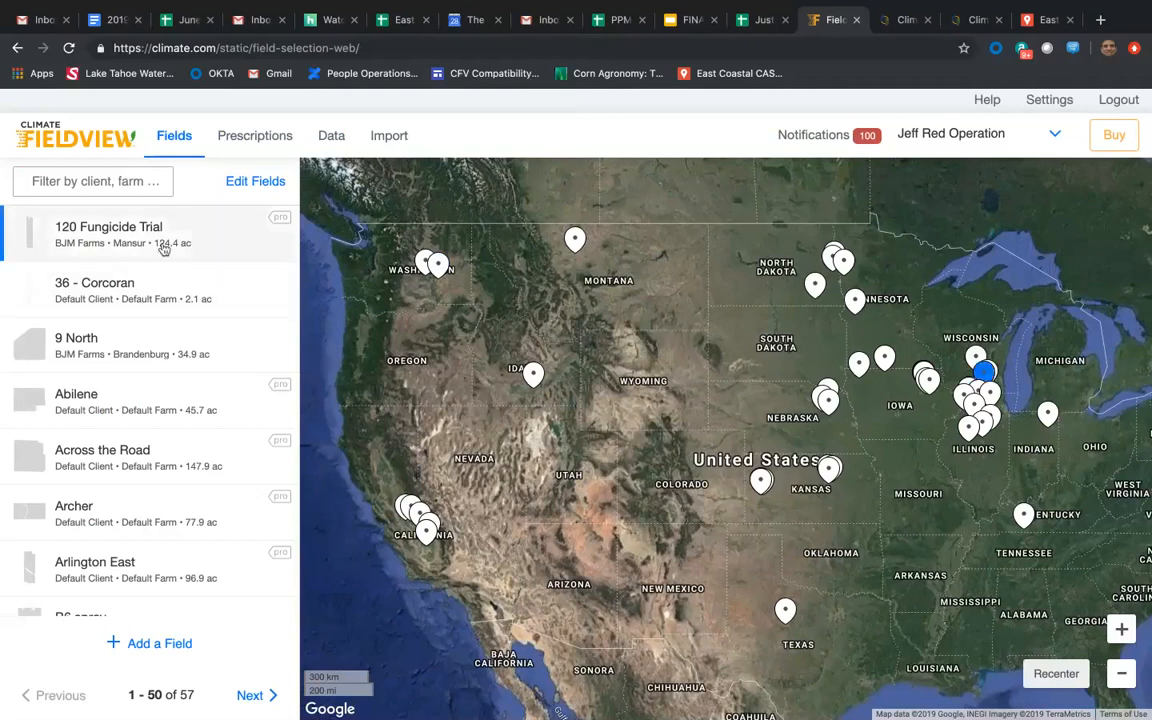
click(255, 183)
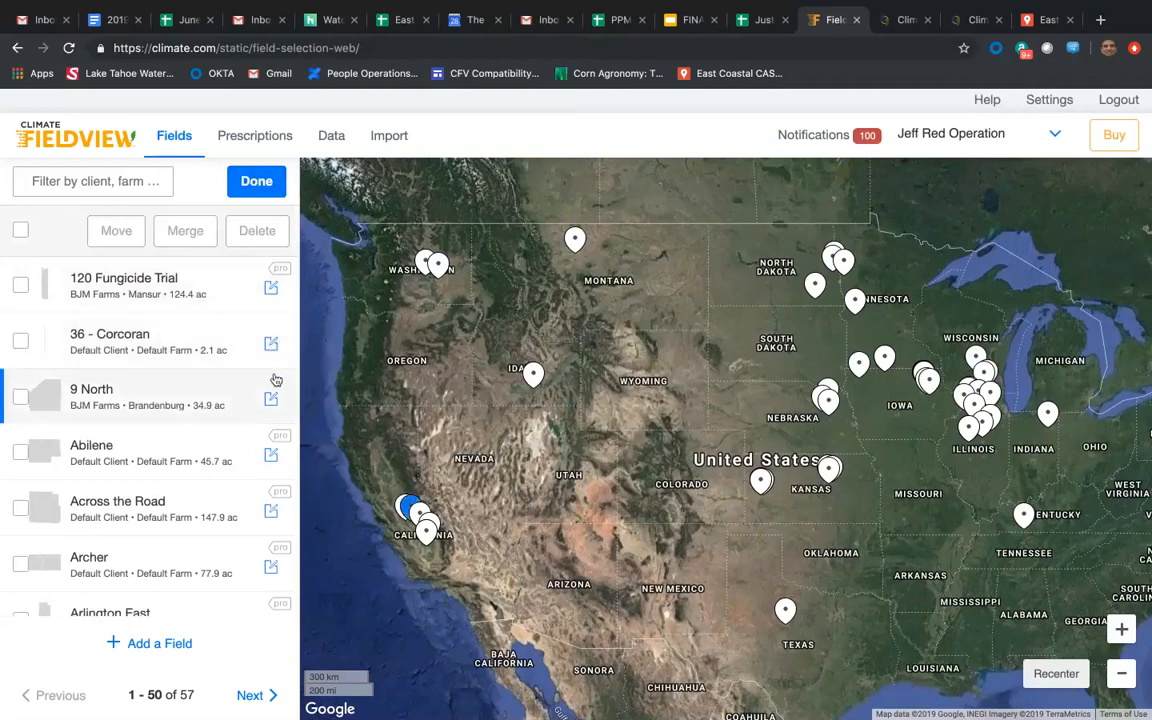
Find Scotts field in the field list and open it for boundary editing.
scroll(276, 380, down, 1)
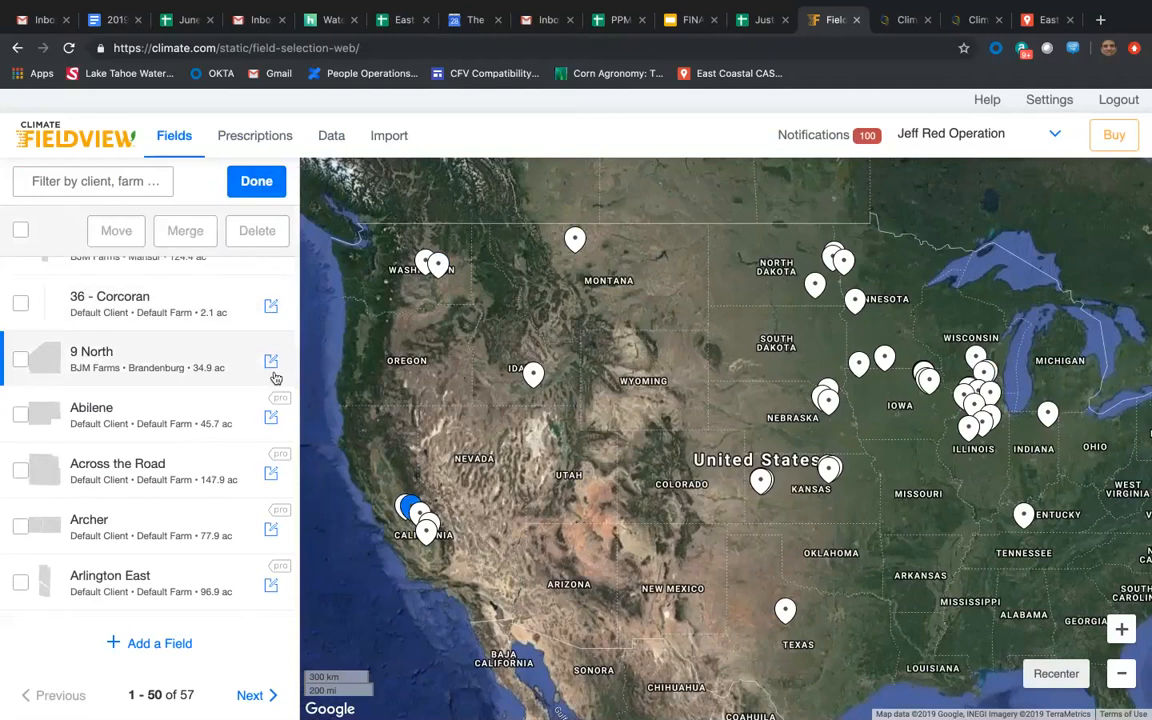
scroll(258, 440, down, 1)
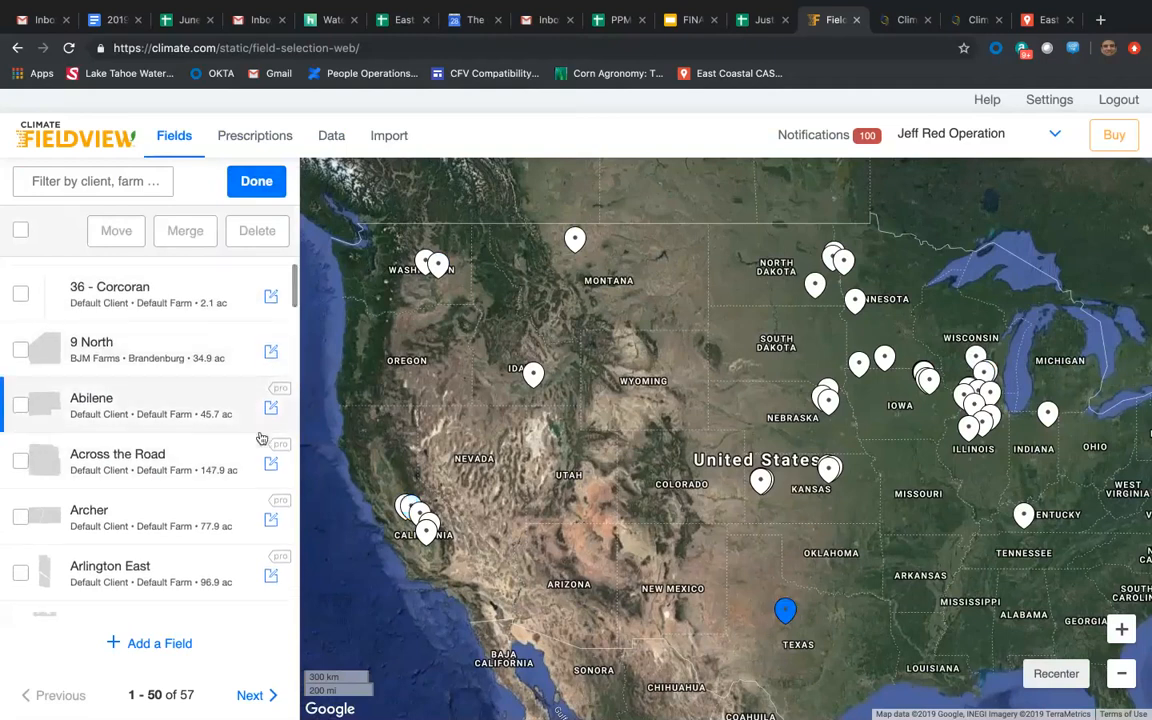
scroll(258, 437, down, 10)
scroll(258, 437, down, 10)
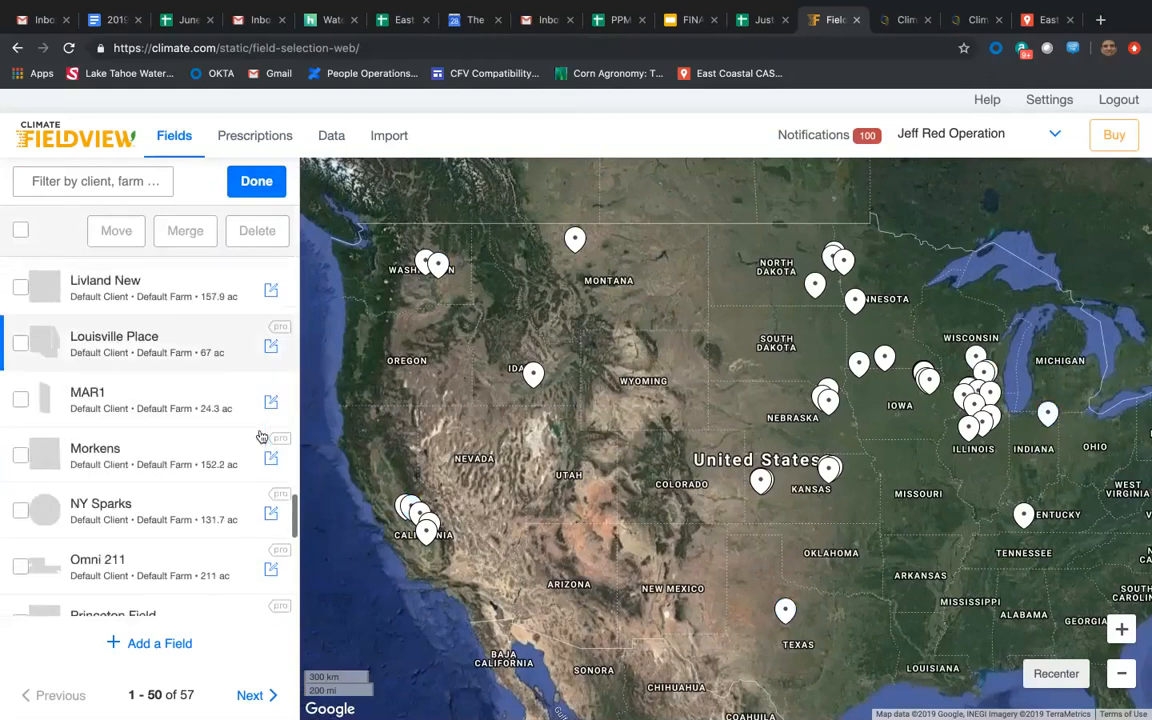
scroll(258, 437, down, 4)
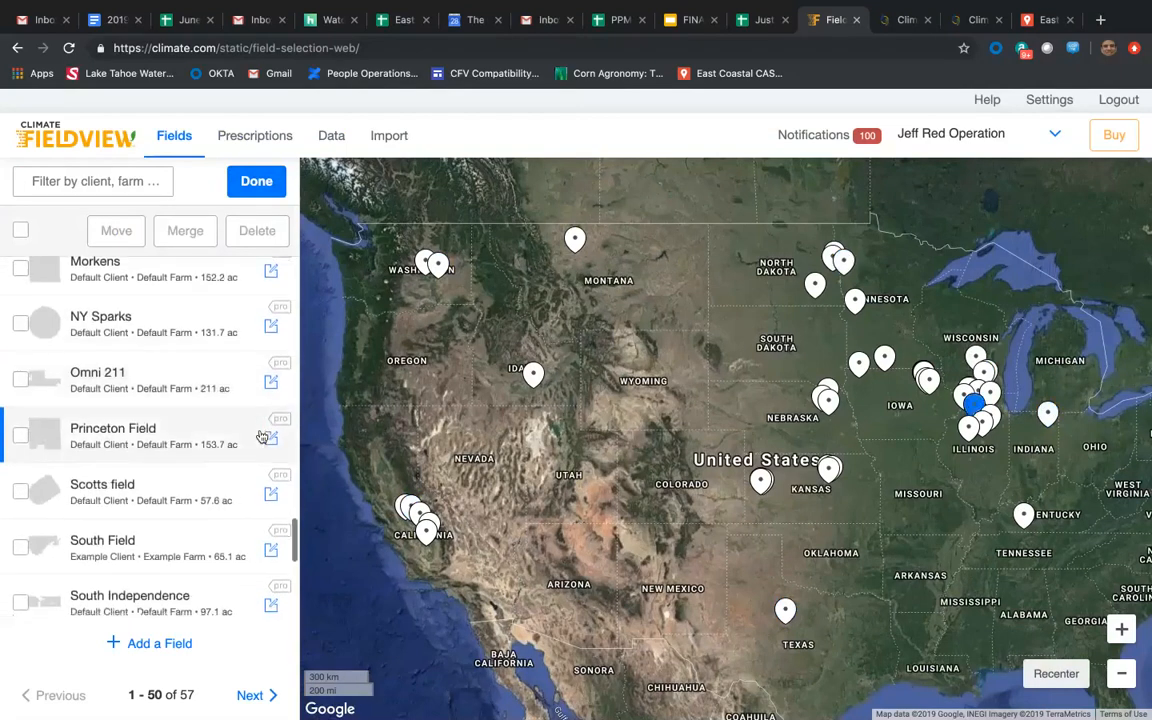
scroll(260, 437, down, 8)
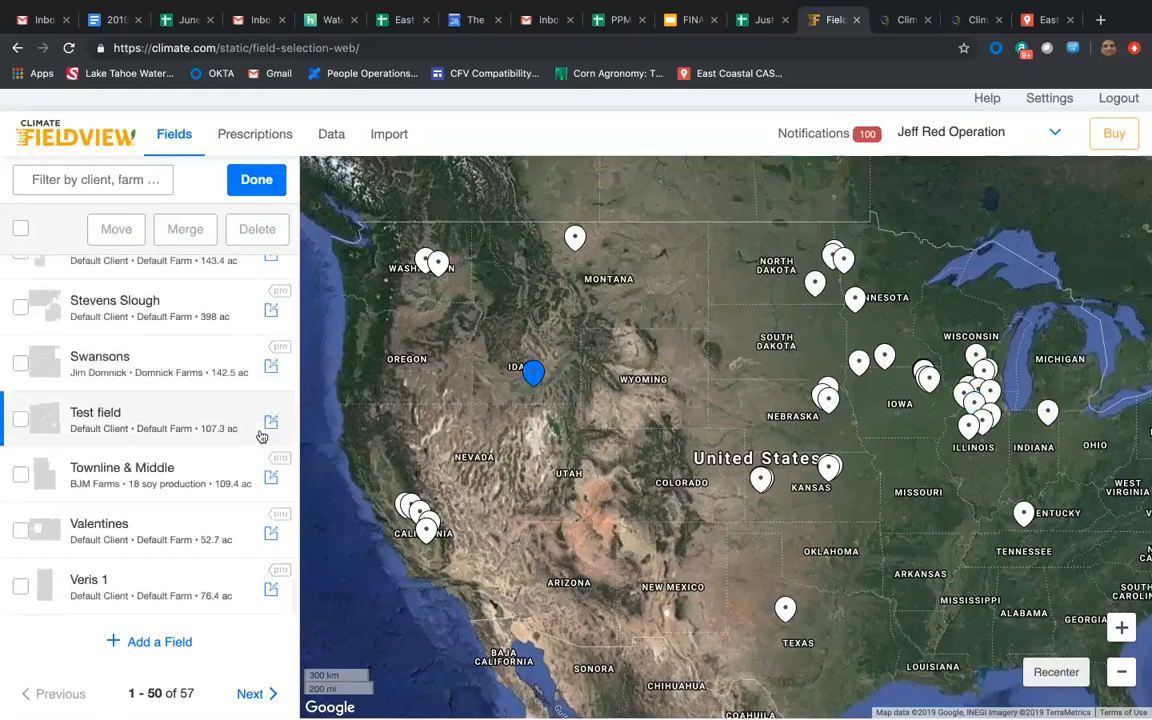
scroll(260, 437, up, 8)
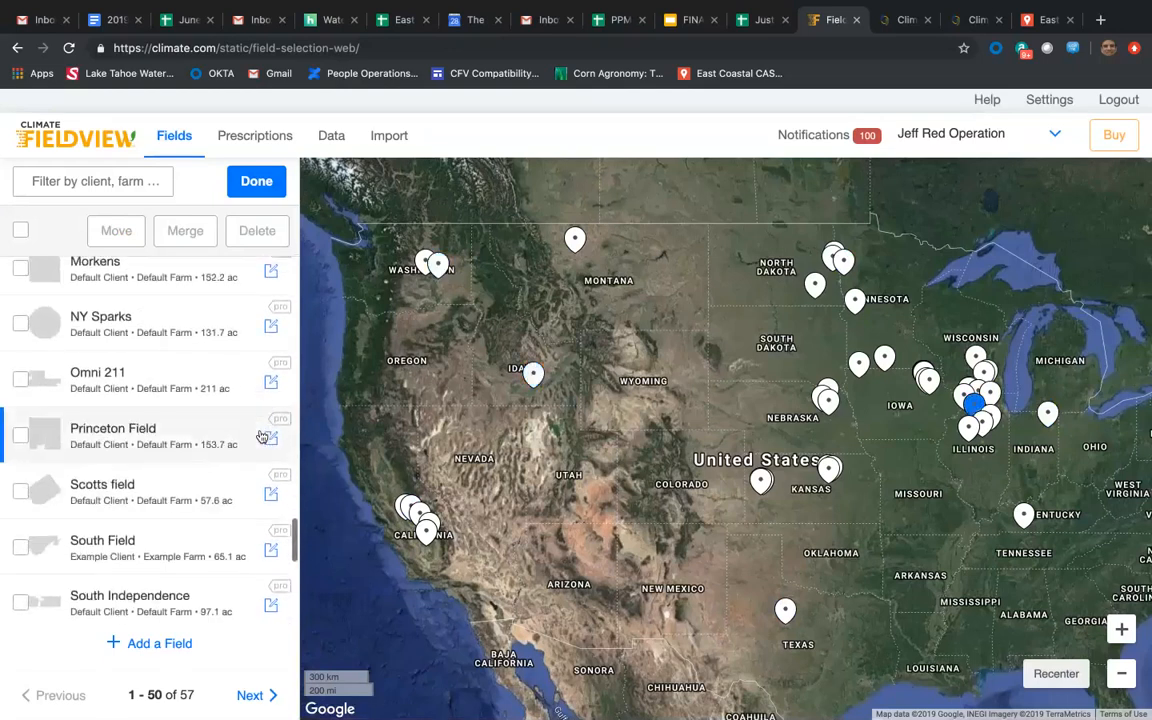
scroll(260, 437, up, 1)
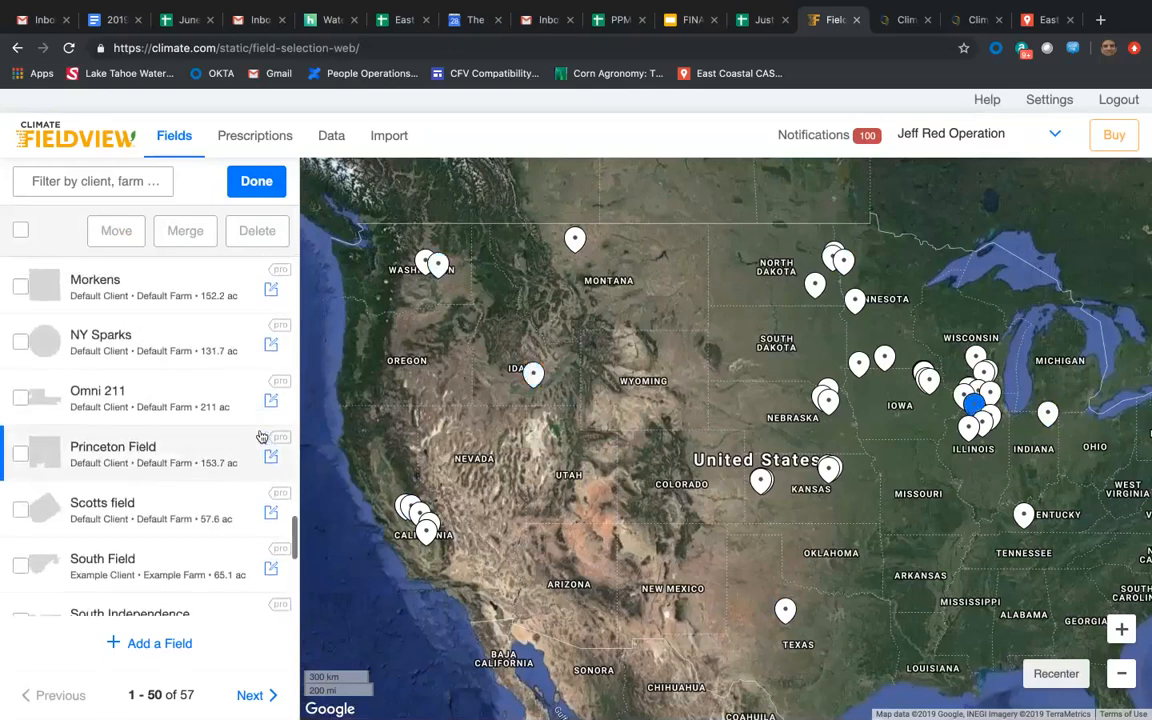
click(271, 514)
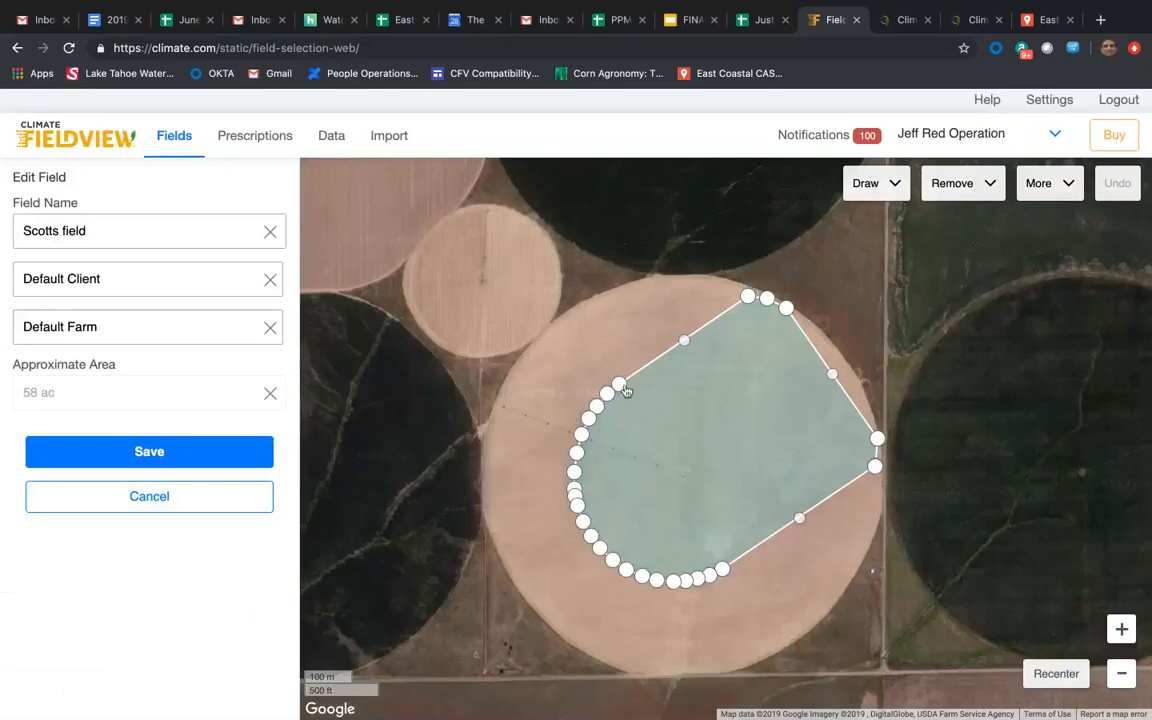
Extend Scotts field's northwest boundary to the edge of the pivot circle, moving corner points outward and removing the surplus ones.
drag(620, 388, 570, 313)
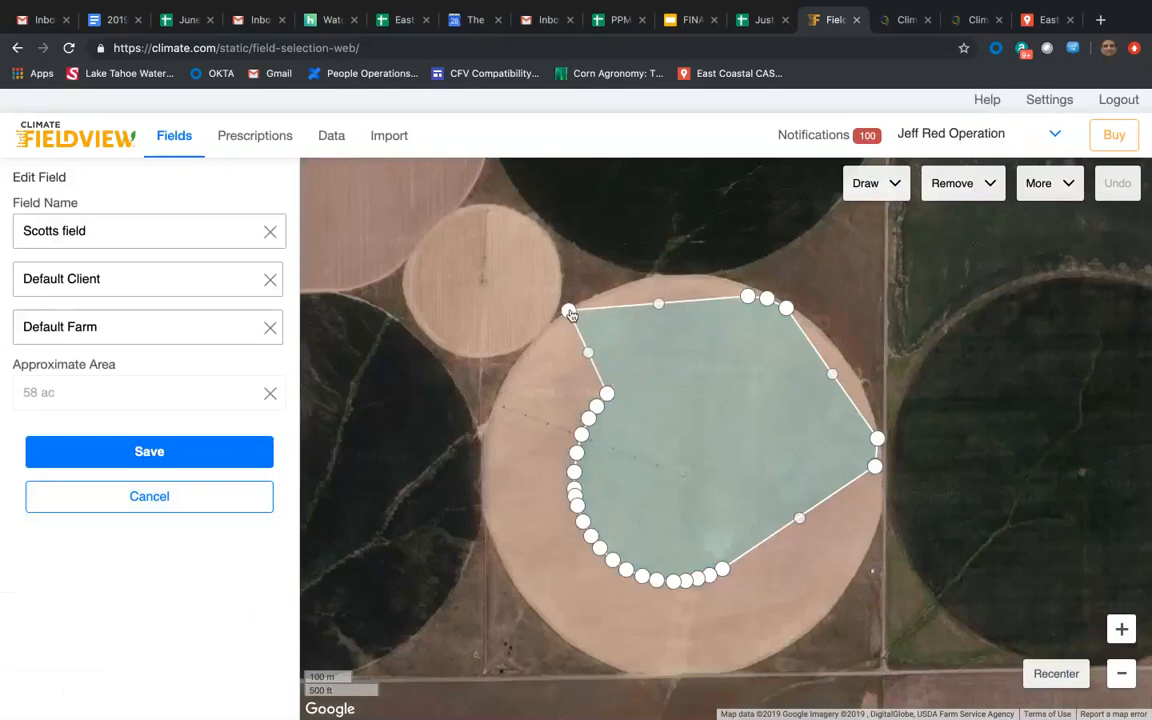
drag(607, 393, 511, 370)
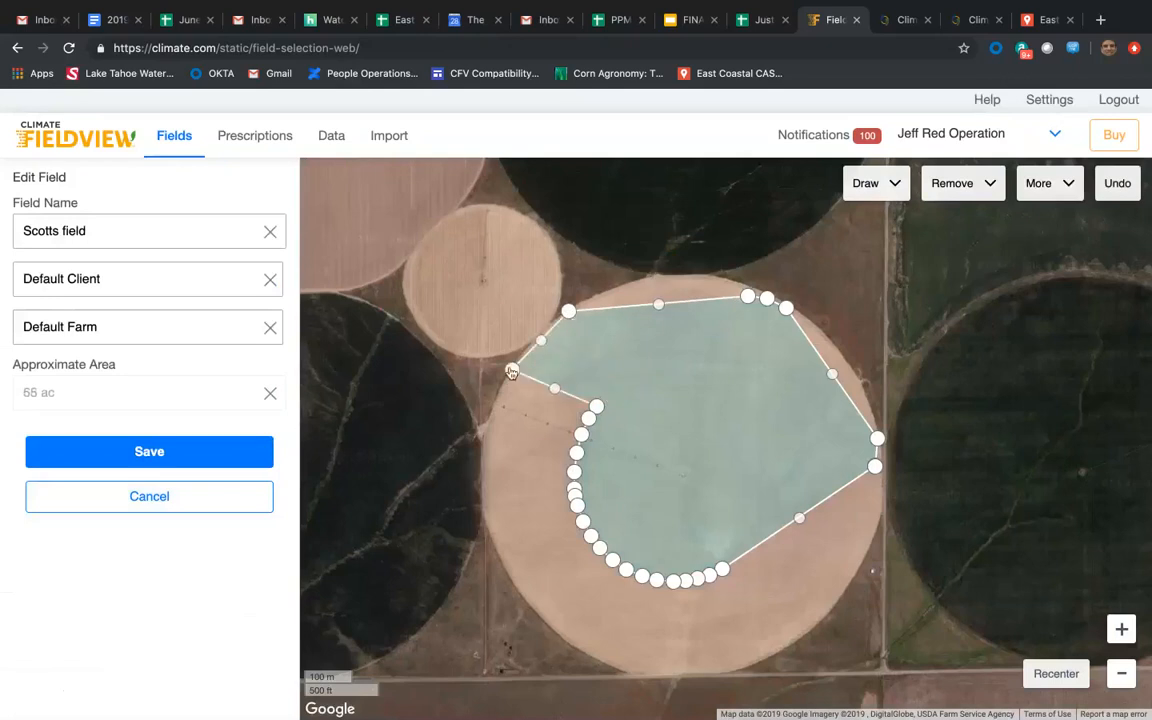
click(597, 408)
click(589, 419)
click(582, 435)
click(576, 454)
drag(539, 421, 484, 453)
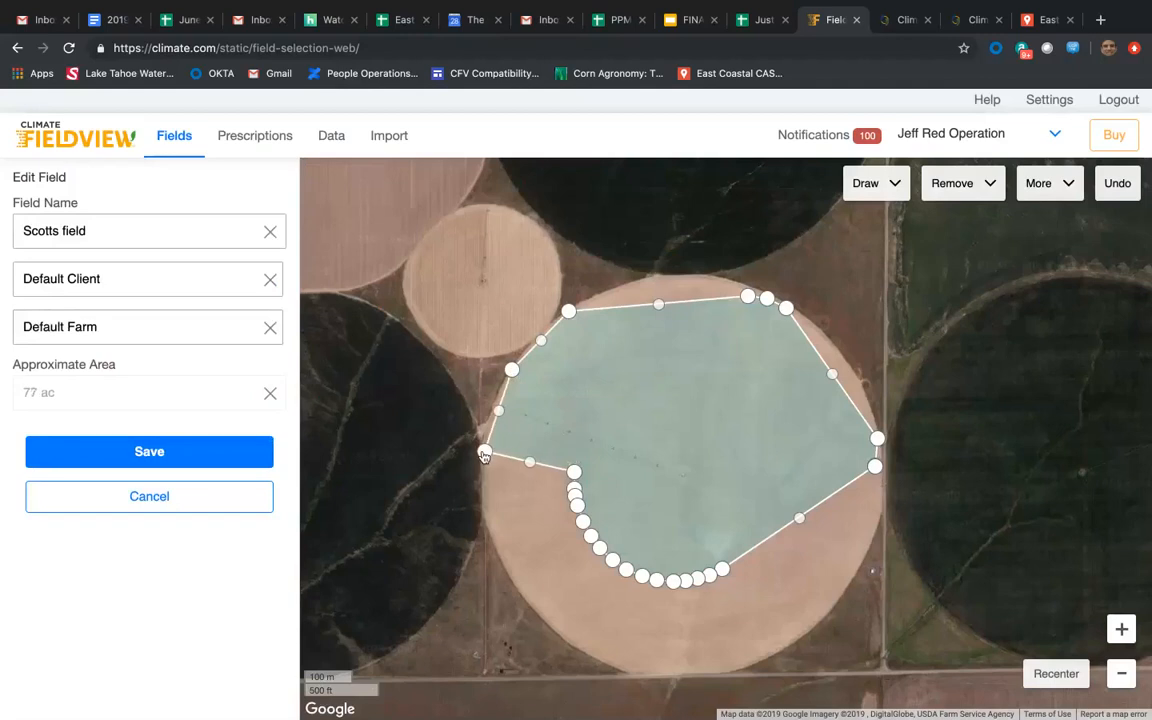
Reshape the southwest boundary to follow the pivot circle, removing surplus points and moving the others out to its edge.
click(574, 473)
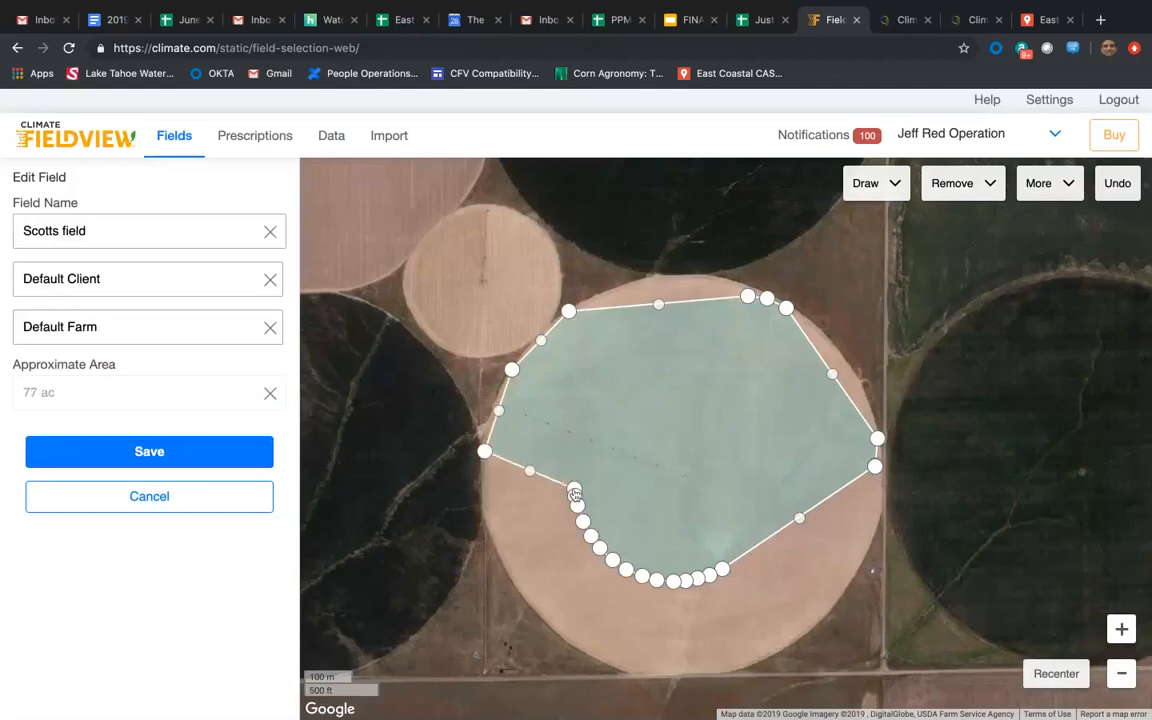
click(574, 489)
click(577, 505)
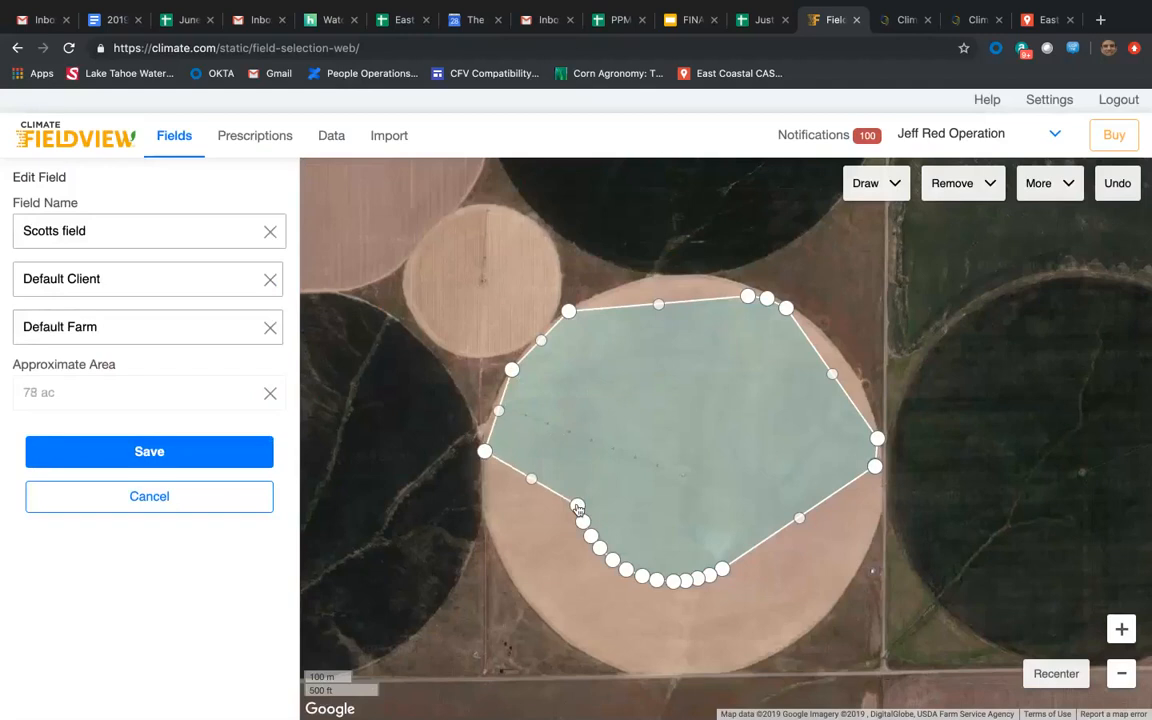
drag(582, 521, 511, 572)
drag(498, 510, 484, 515)
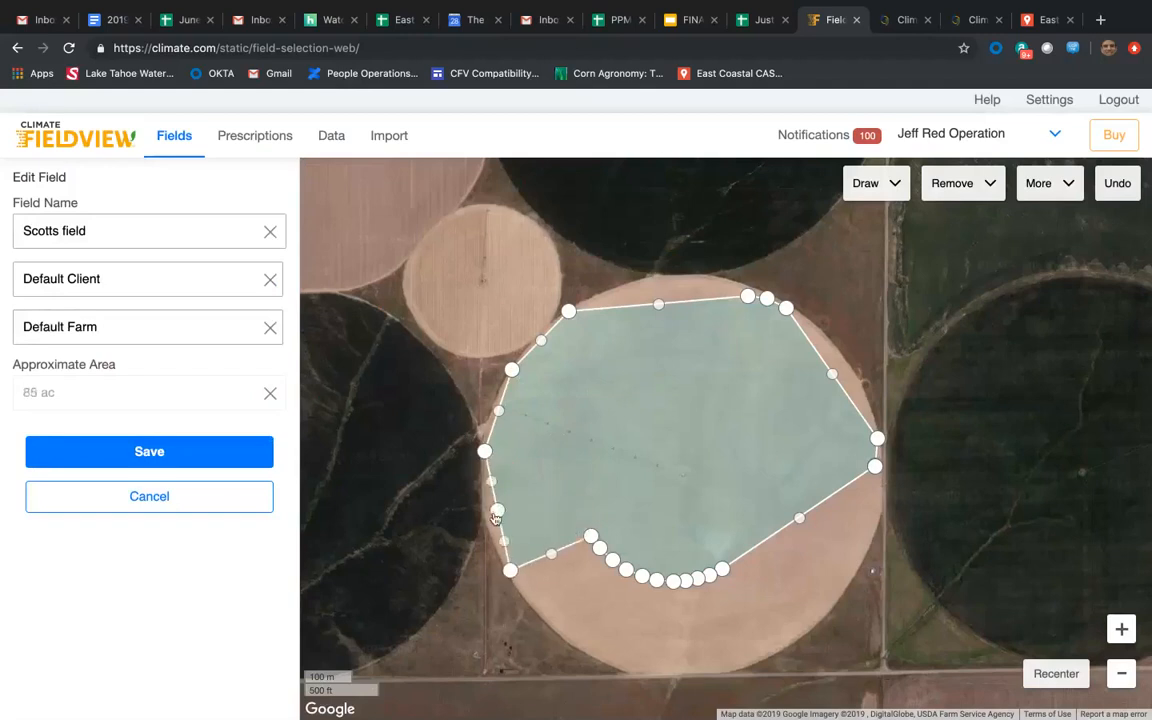
click(592, 539)
drag(599, 549, 569, 648)
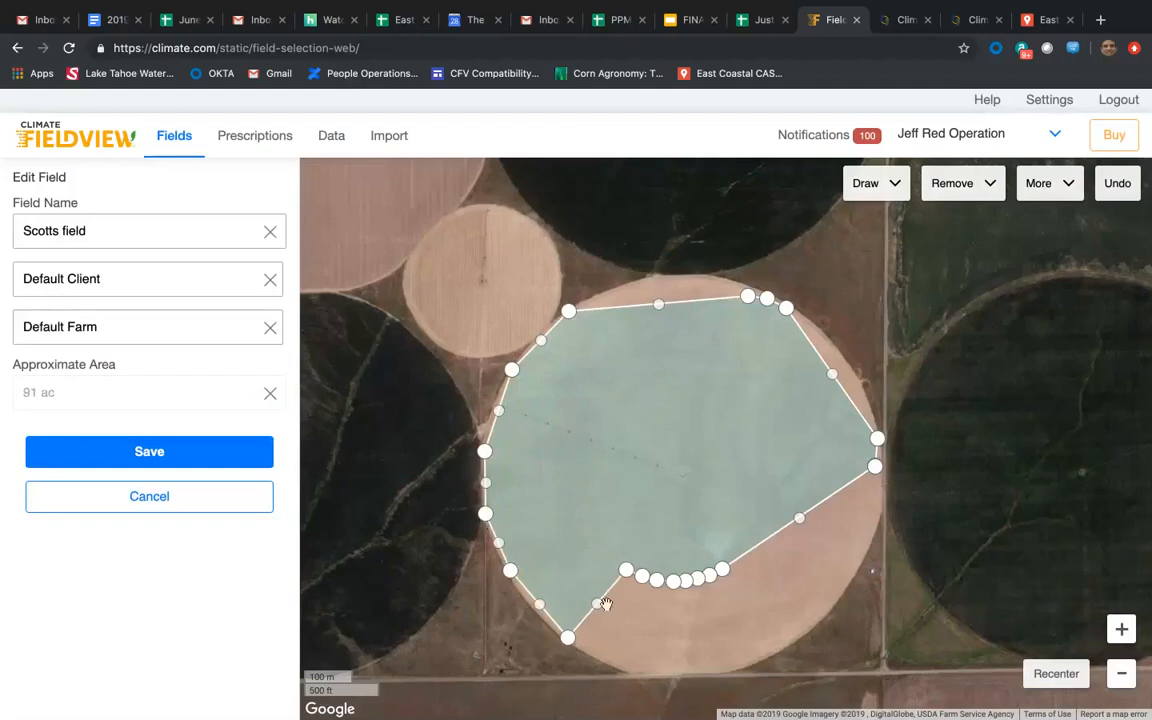
Extend the south boundary to the pivot circle's edge, deleting surplus points and spreading the remaining ones along the arc.
click(627, 570)
click(642, 577)
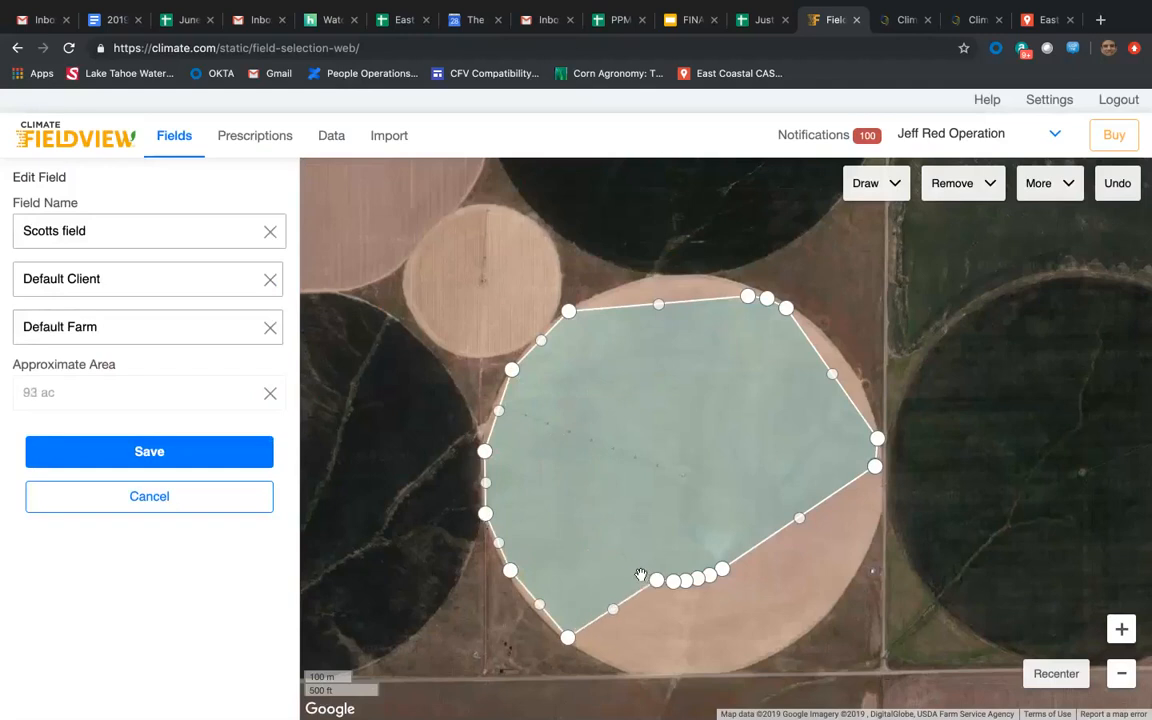
click(658, 582)
drag(672, 583, 638, 675)
click(684, 580)
drag(697, 590, 705, 683)
drag(727, 579, 761, 668)
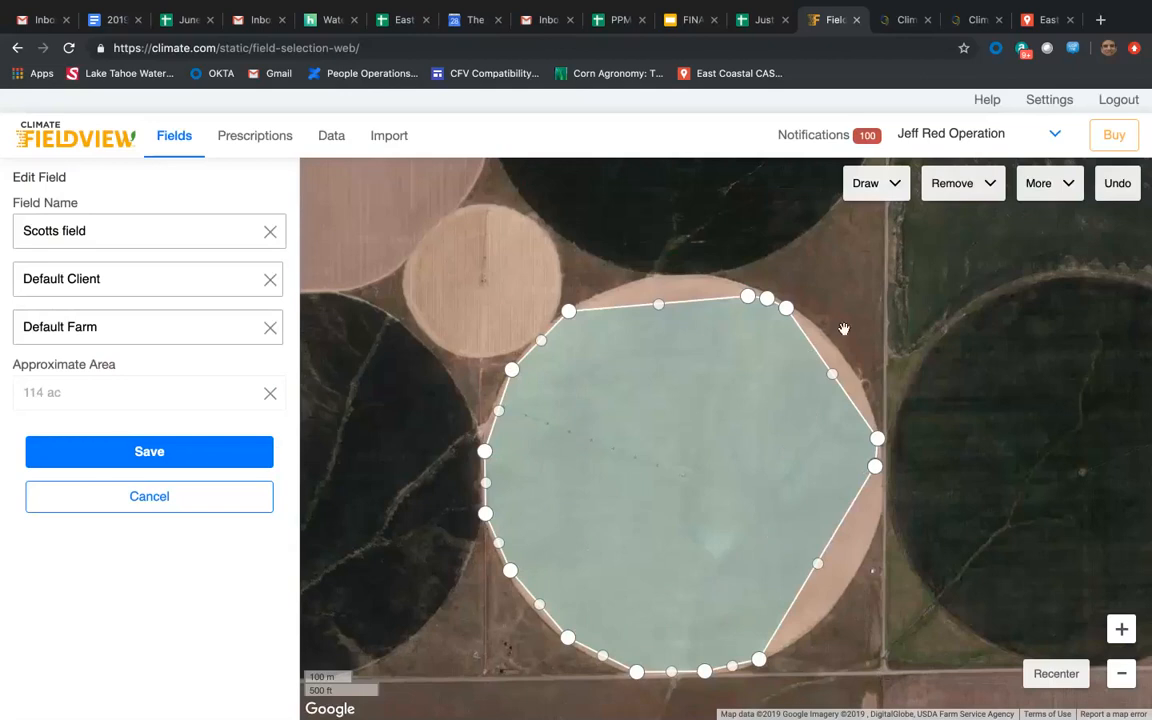
Cut a small seven-point polygon out of the northeastern part of Scotts field's interior.
click(992, 187)
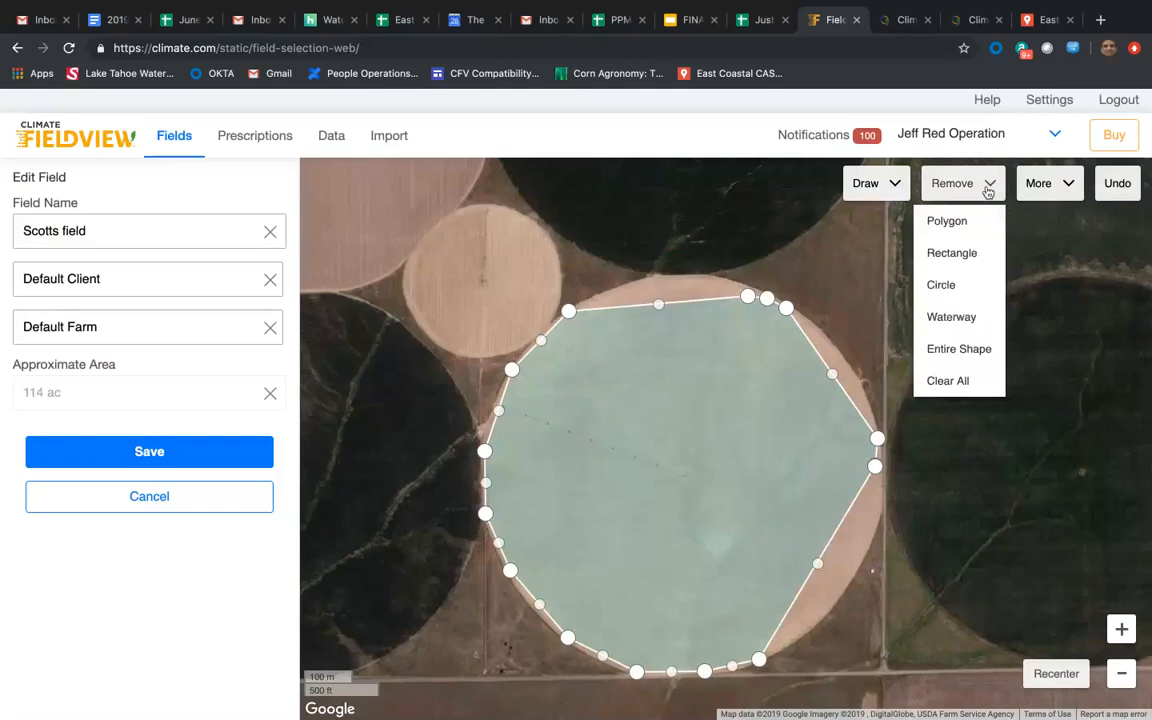
click(961, 232)
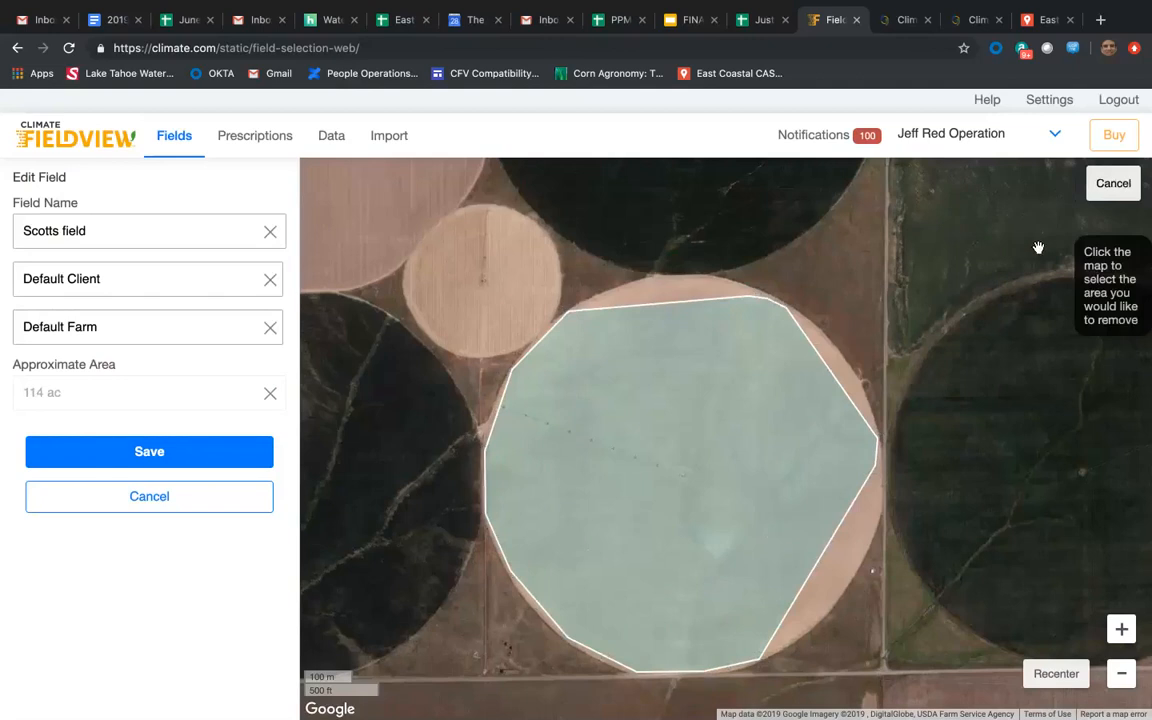
click(709, 359)
click(700, 373)
click(714, 395)
click(735, 401)
click(752, 386)
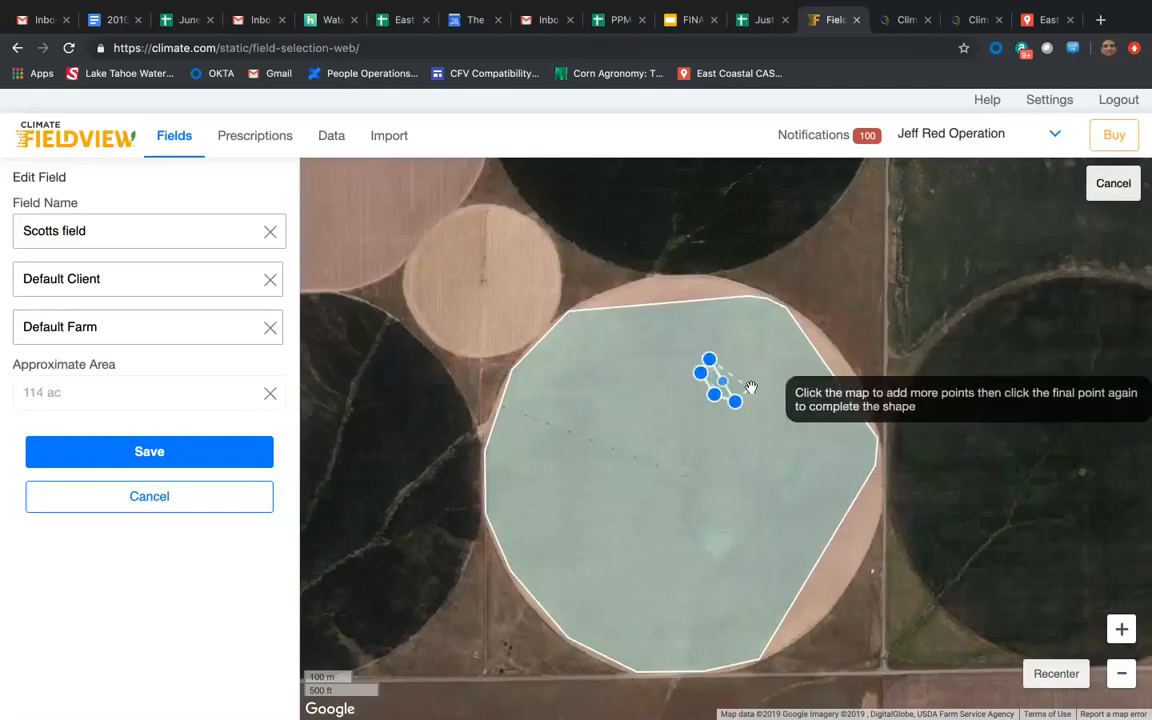
click(750, 365)
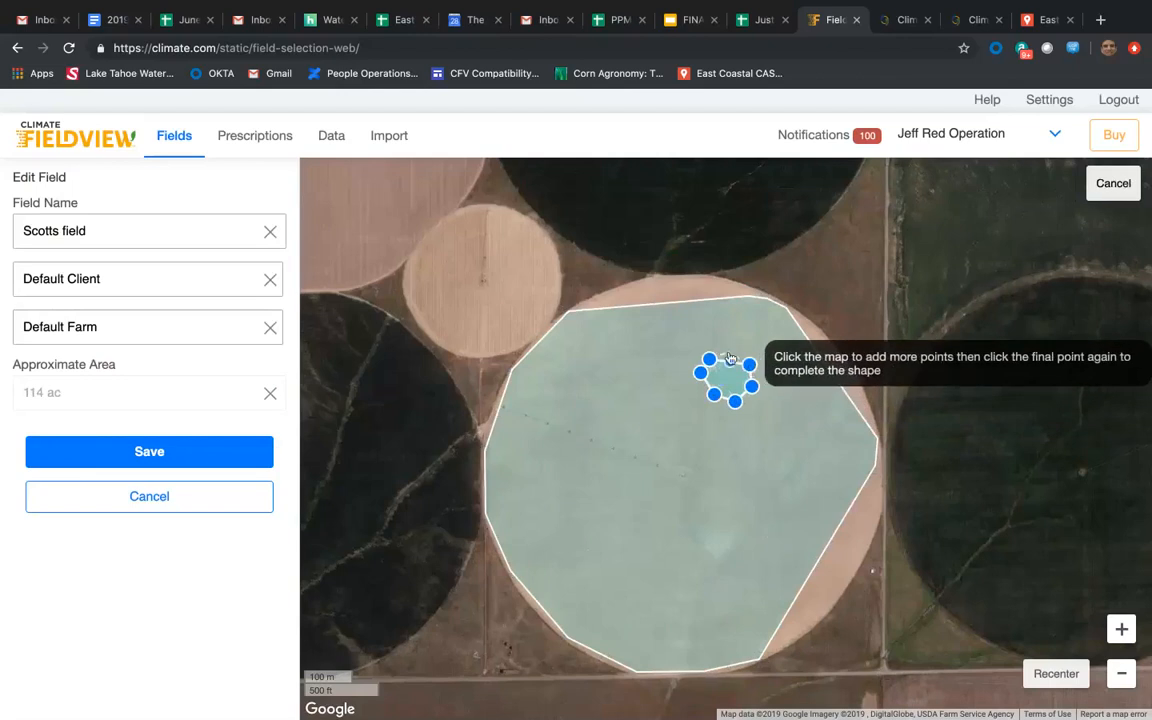
click(709, 360)
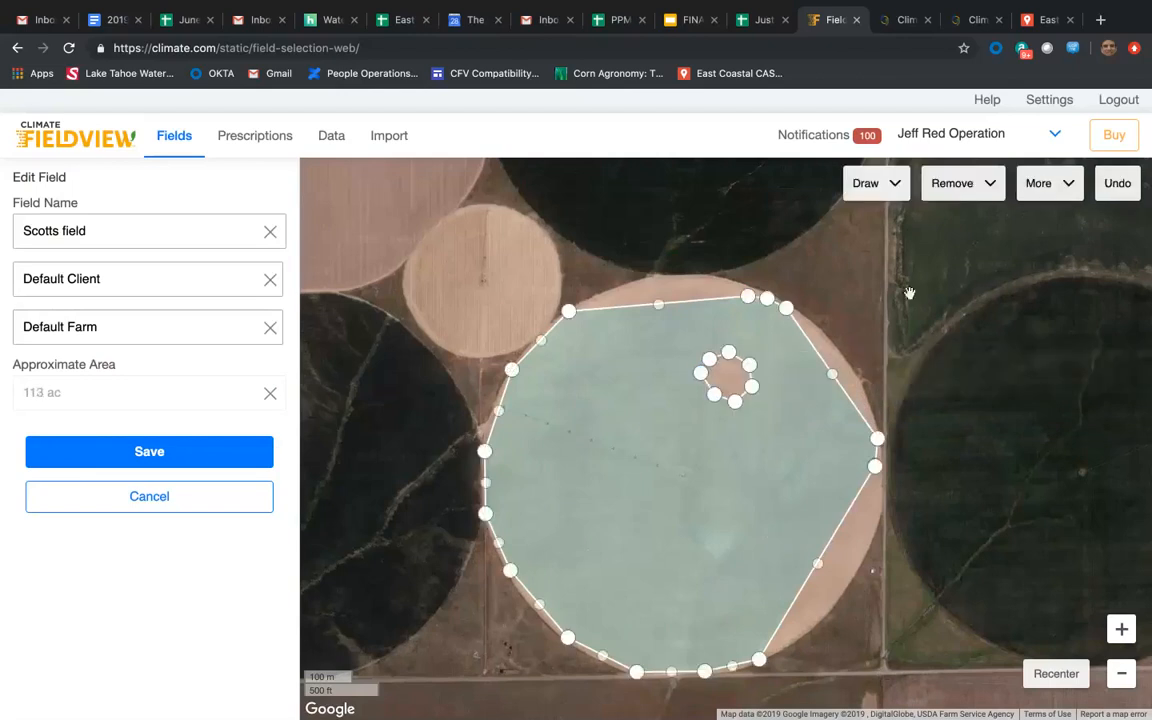
Remove a 25-foot-wide waterway along the pivot track from the field's west edge to the circle's center.
click(975, 183)
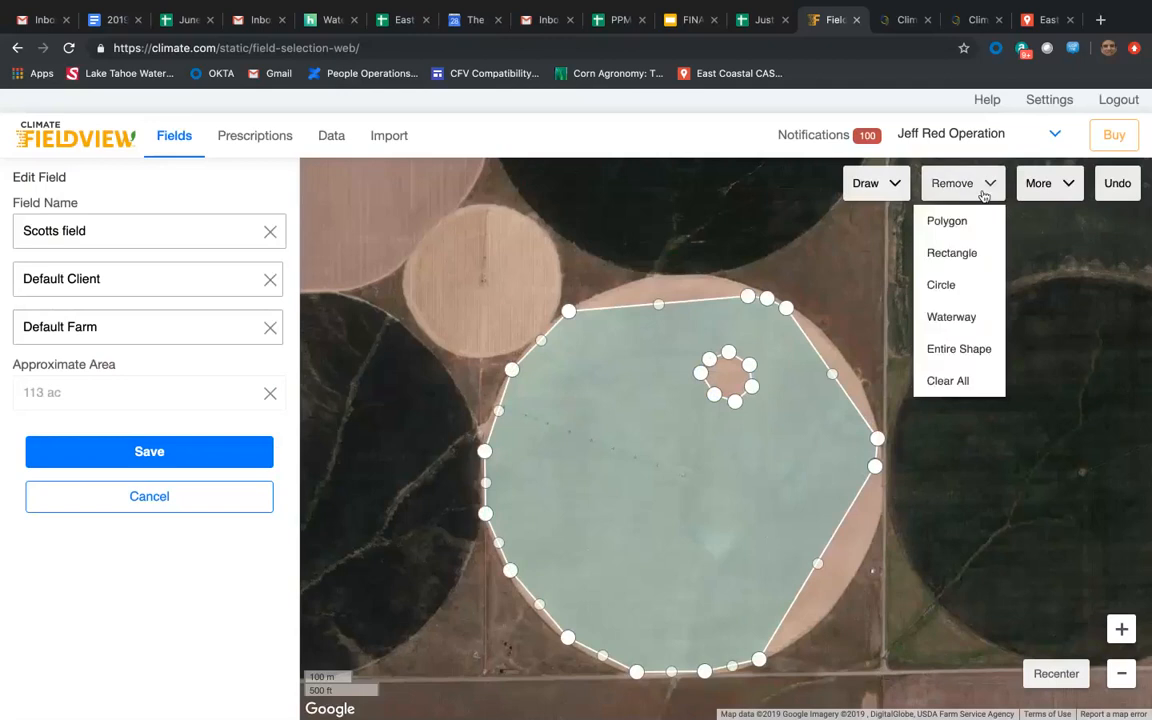
click(958, 318)
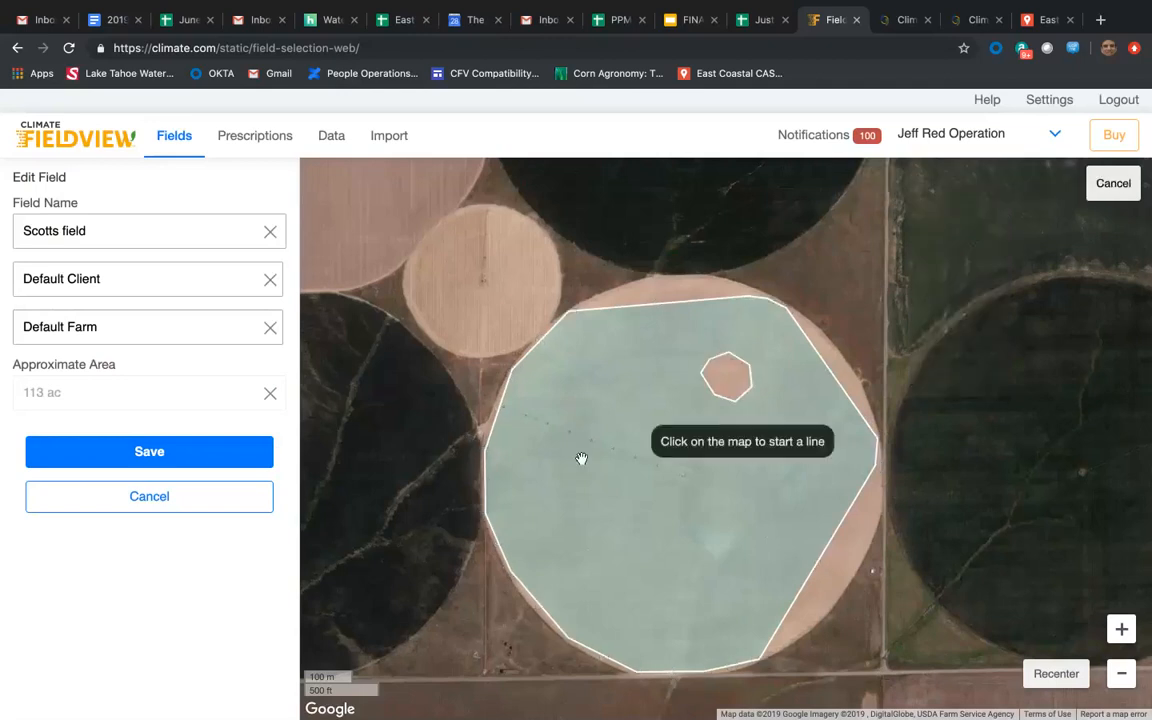
click(497, 404)
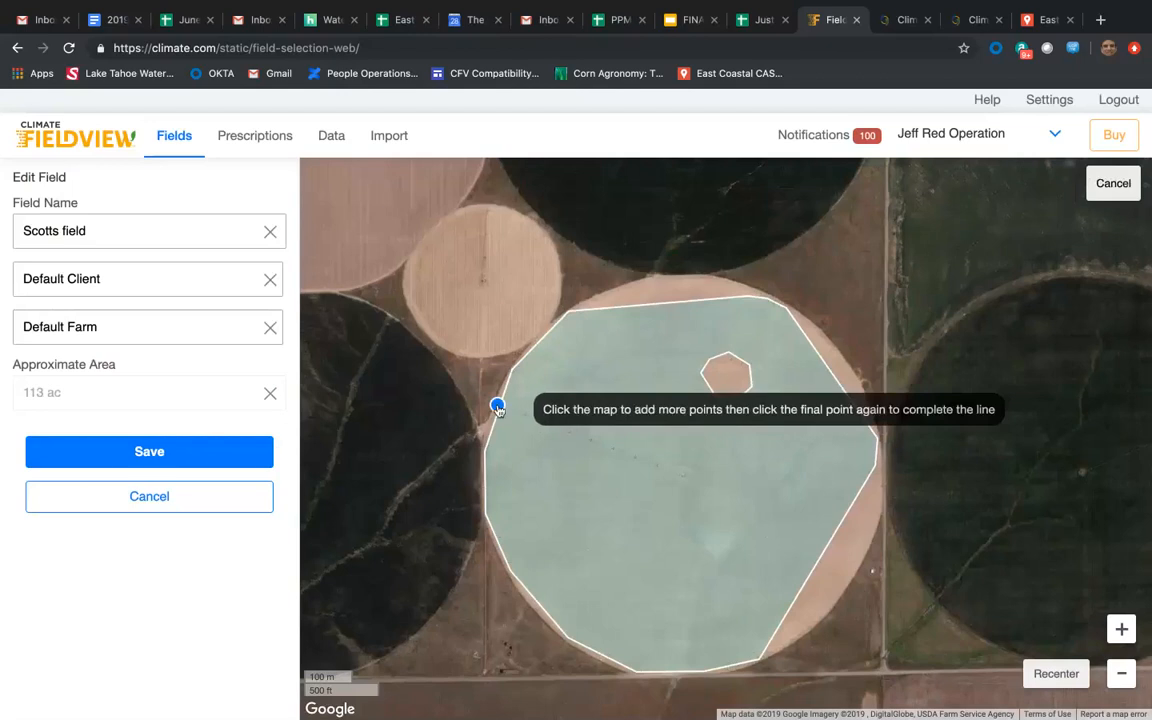
click(681, 473)
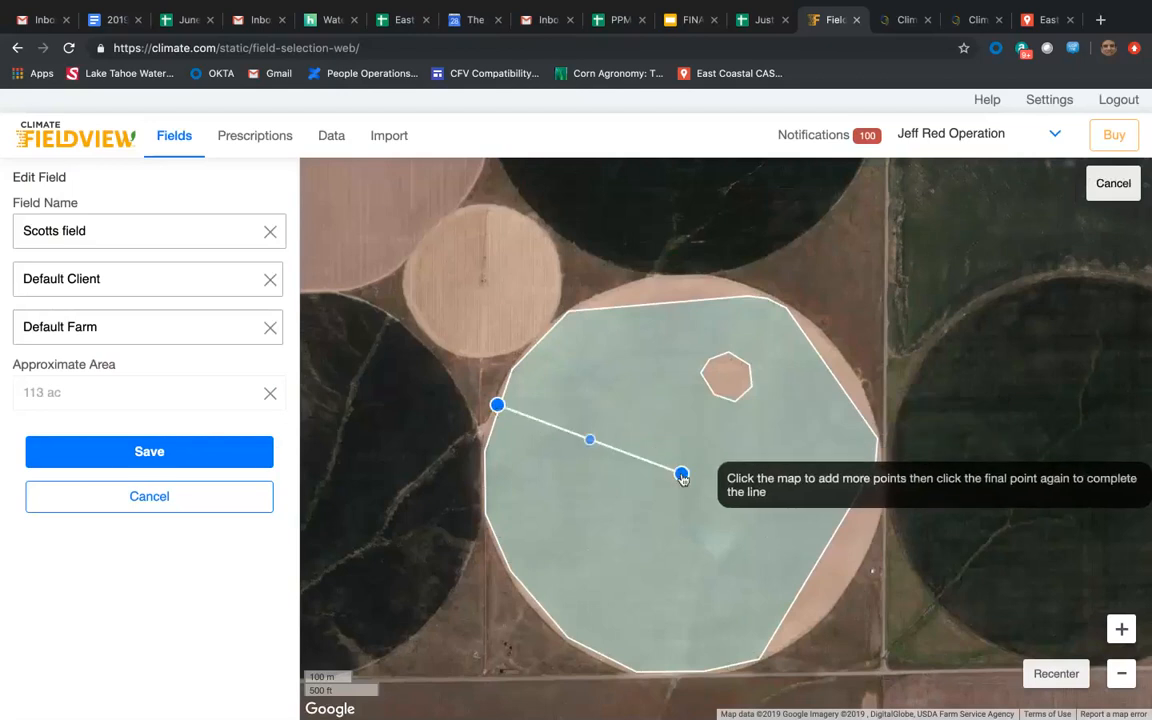
click(681, 475)
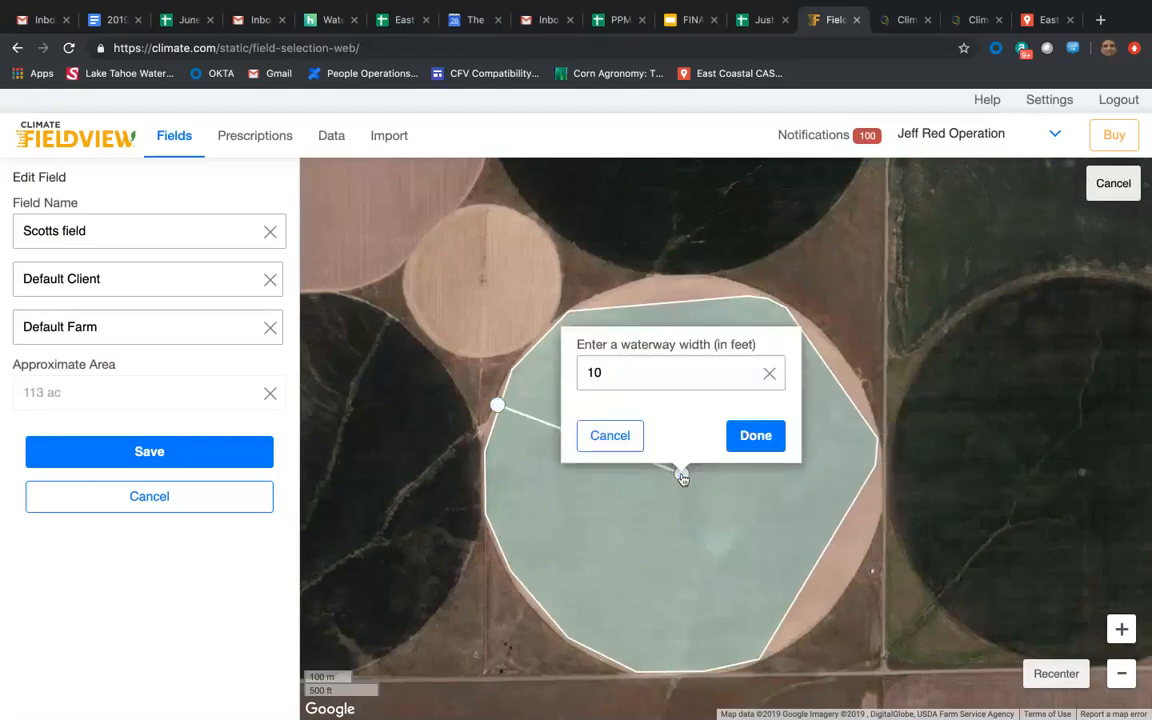
double_click(588, 373)
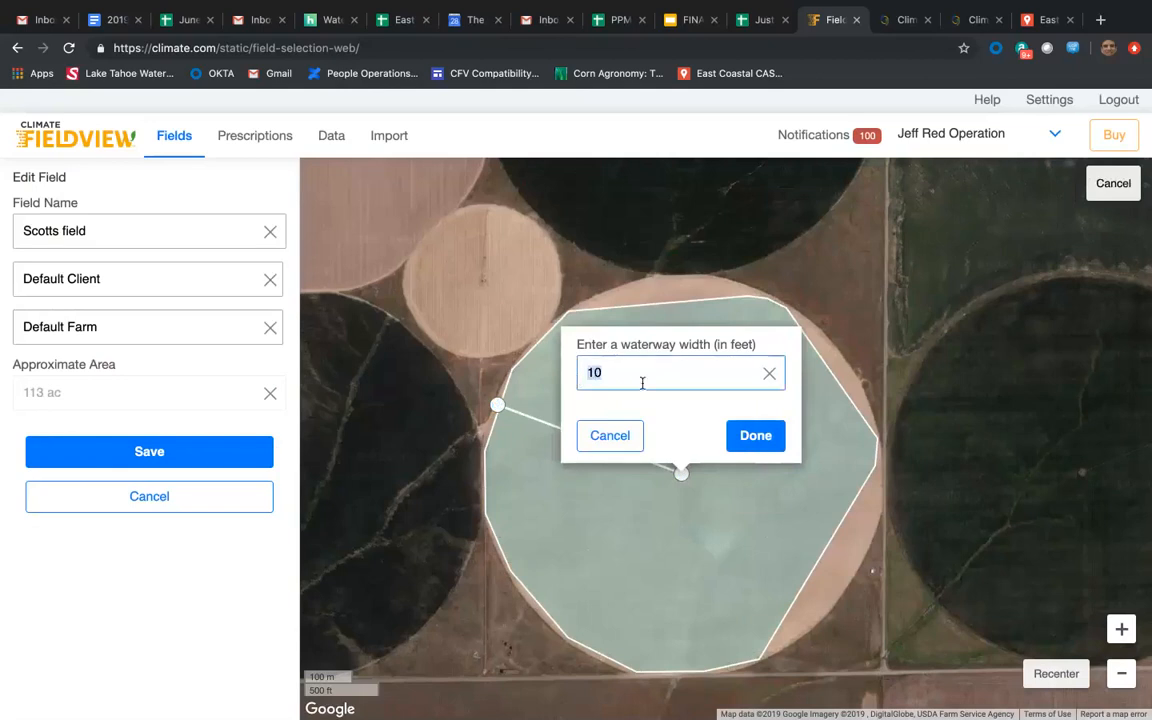
text(25)
click(749, 435)
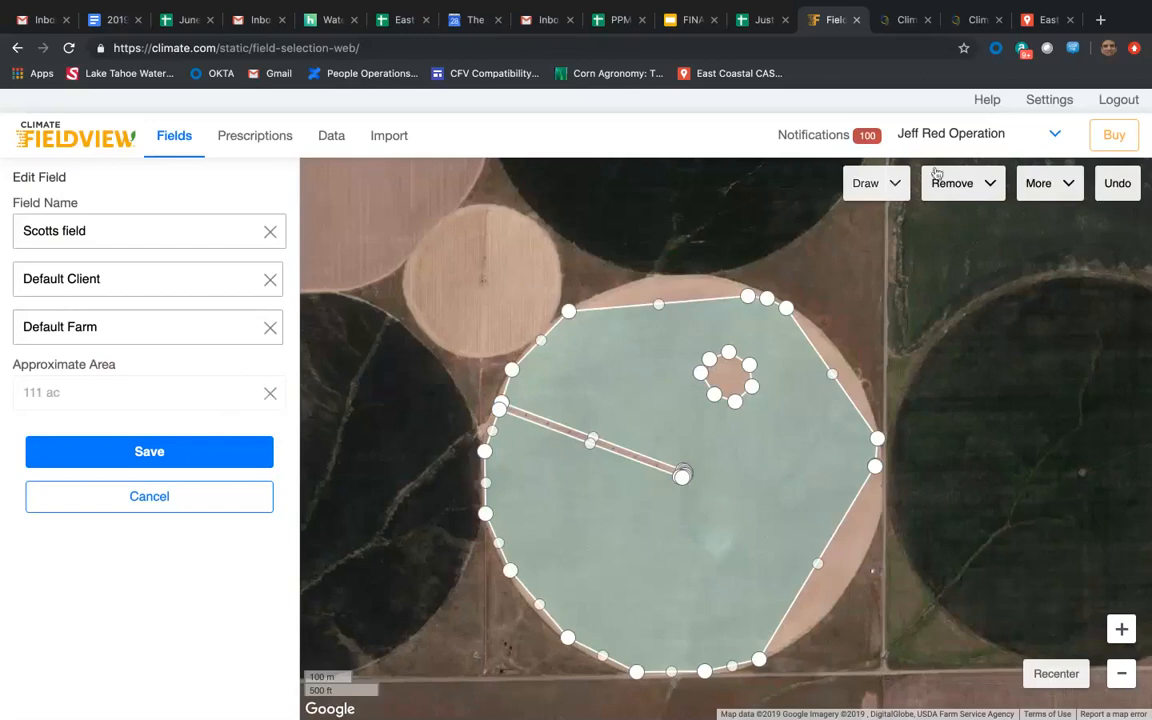
Pull the southeast boundary out to the edge of the pivot circle using additional points.
click(993, 190)
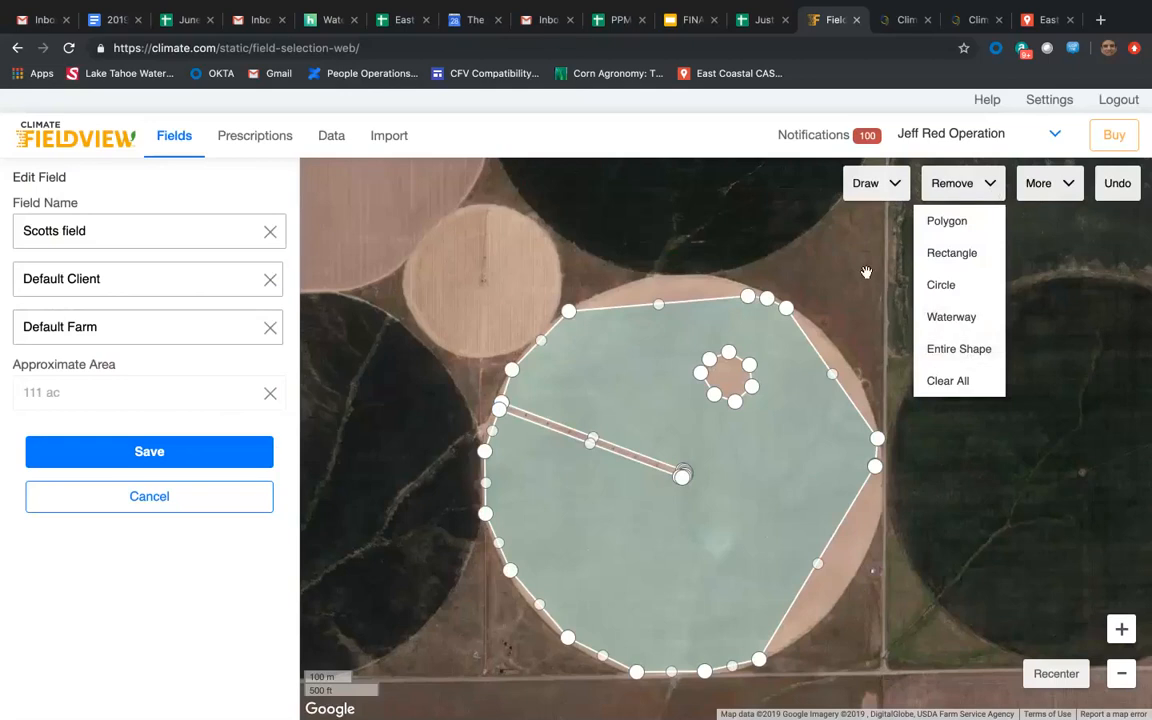
drag(818, 563, 830, 608)
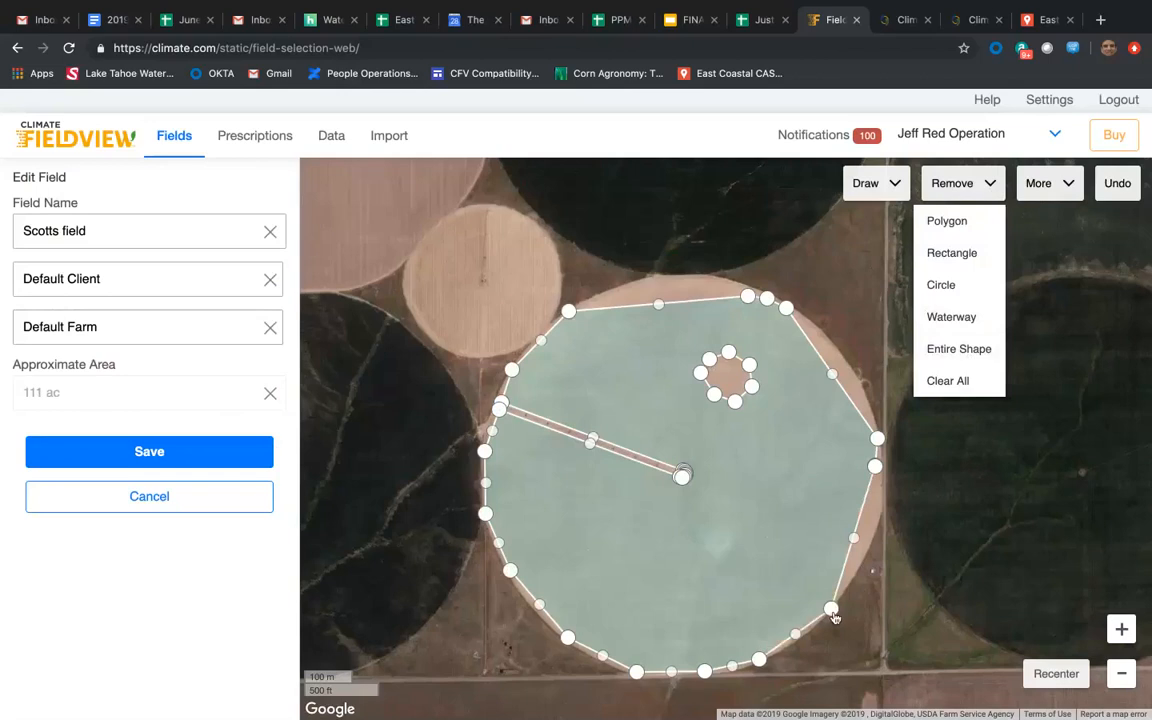
drag(853, 538, 882, 510)
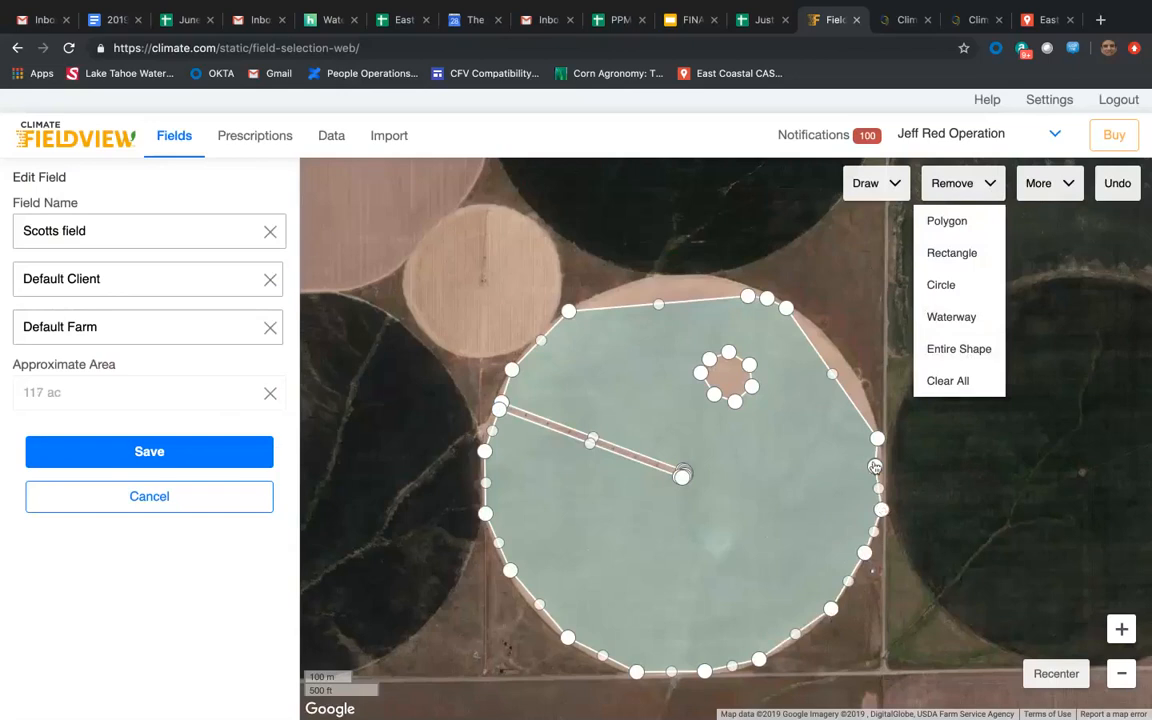
Remove the surplus point on the east boundary and pull the east and northeast boundary out to the pivot circle's edge.
click(875, 468)
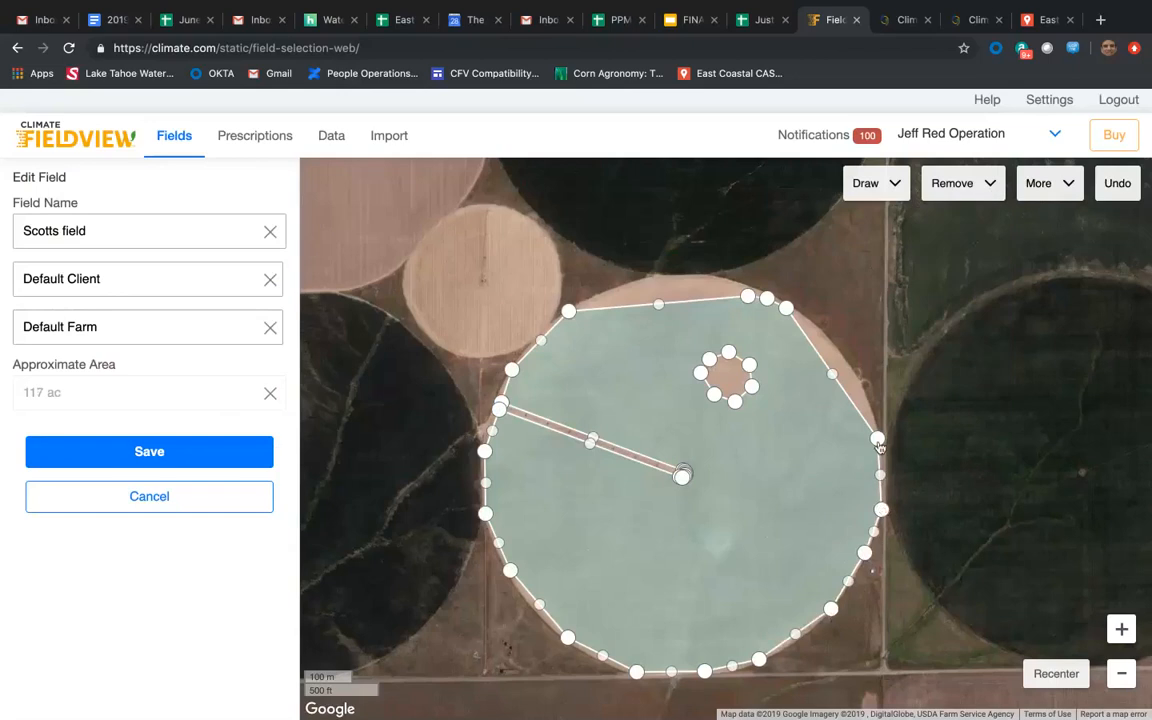
drag(878, 440, 884, 441)
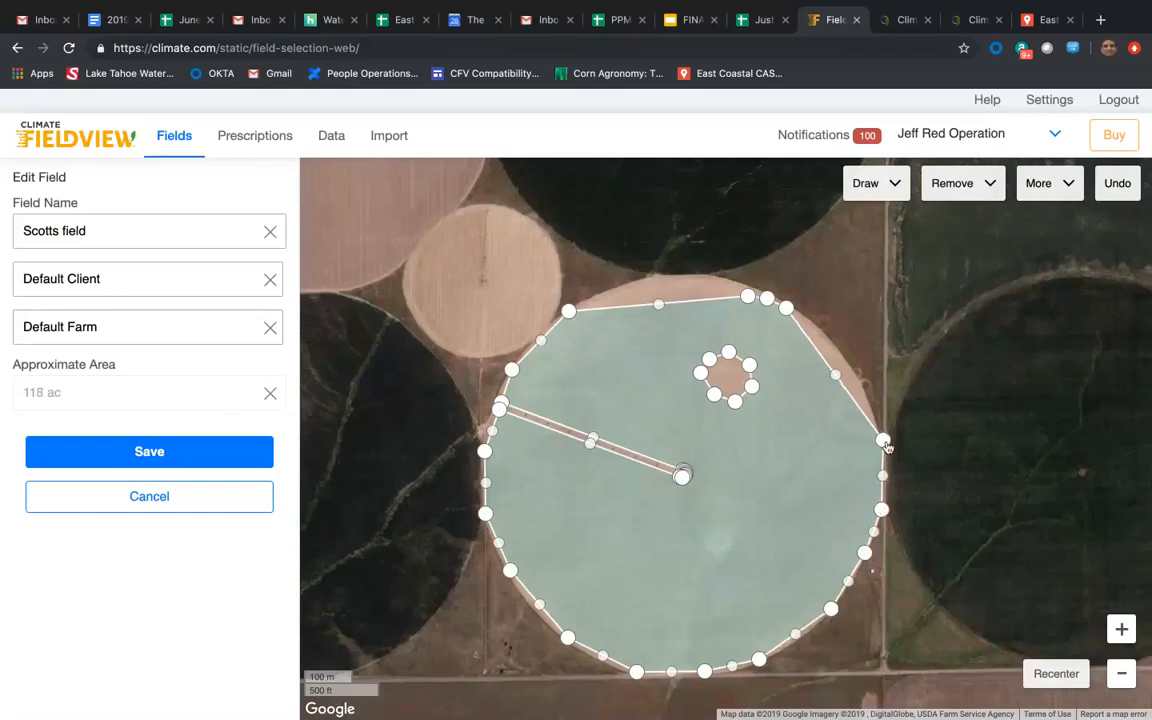
drag(836, 376, 825, 336)
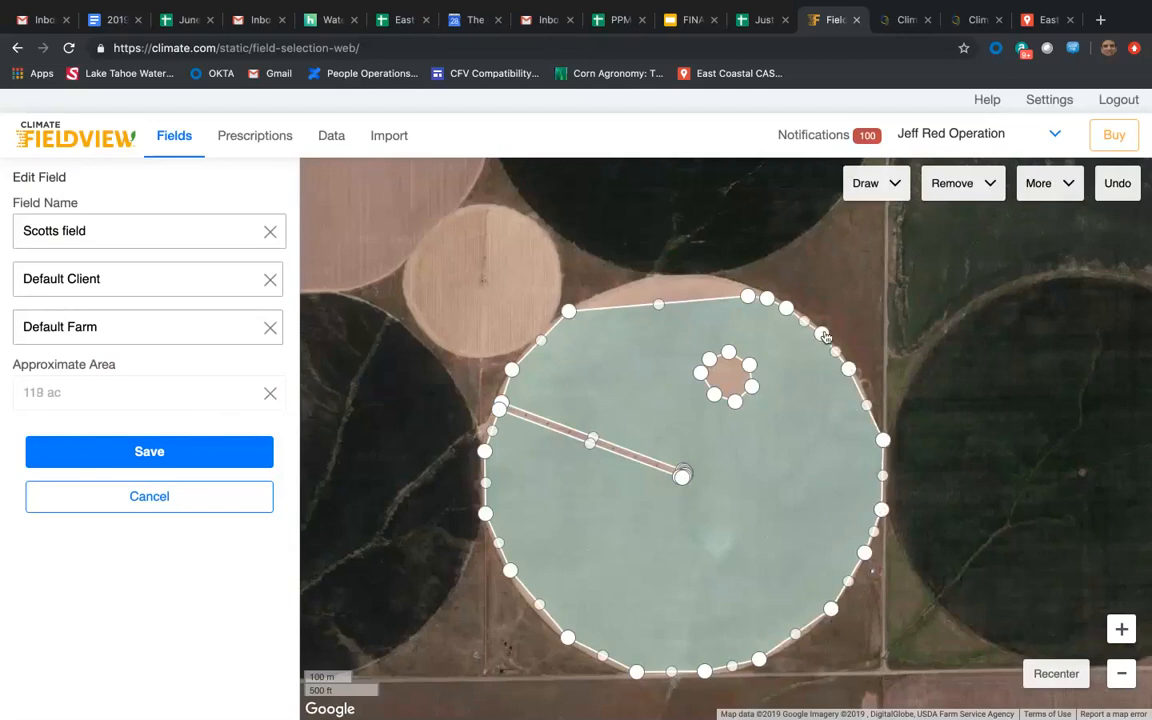
Extend the north boundary to the pivot circle's edge with additional points, deleting surplus points along the arc.
drag(658, 304, 655, 279)
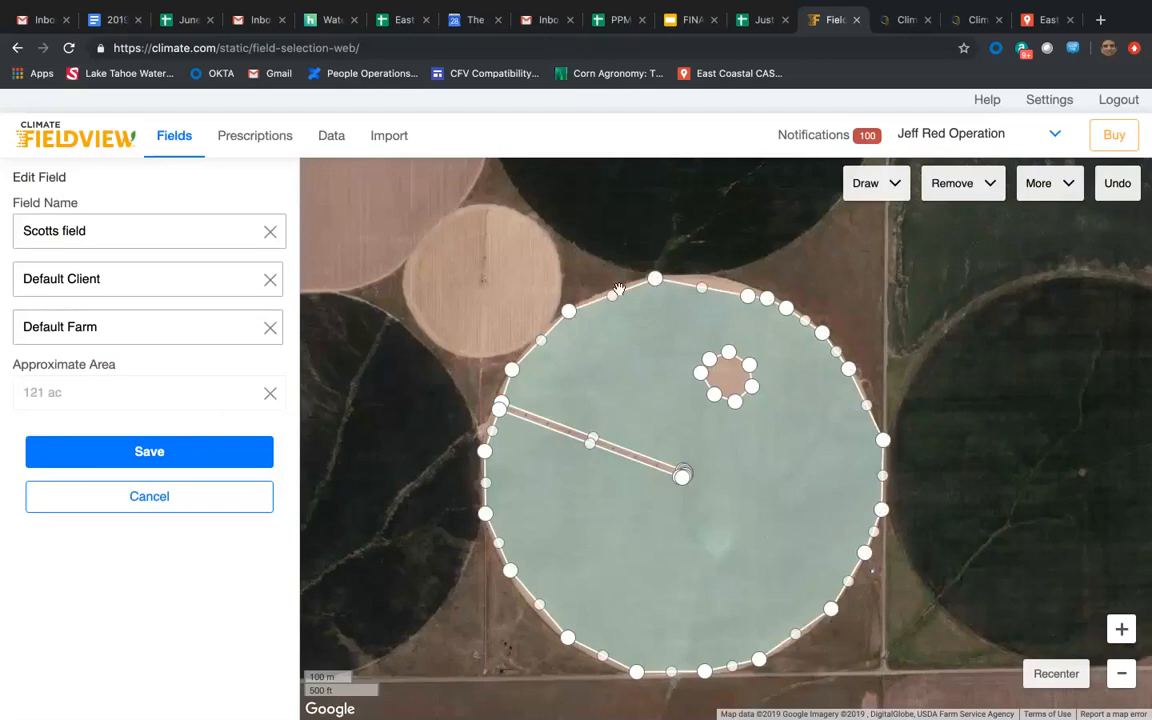
drag(611, 299, 610, 292)
drag(706, 287, 708, 277)
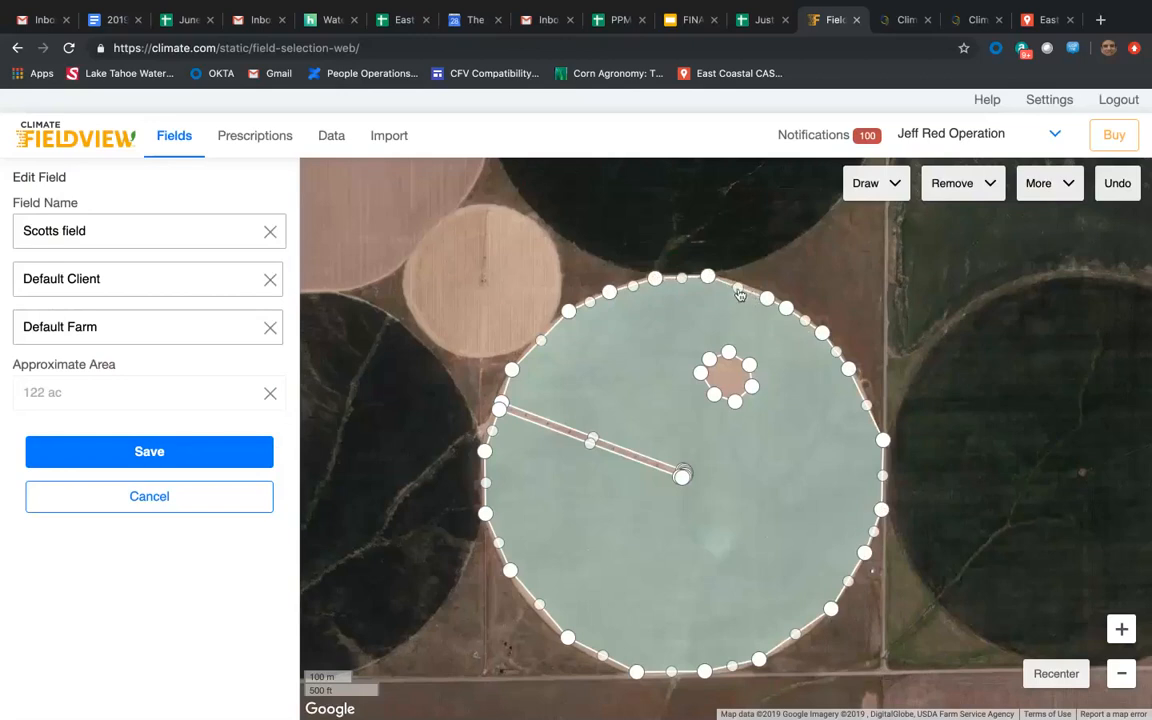
drag(739, 292, 741, 284)
drag(770, 296, 772, 294)
click(788, 309)
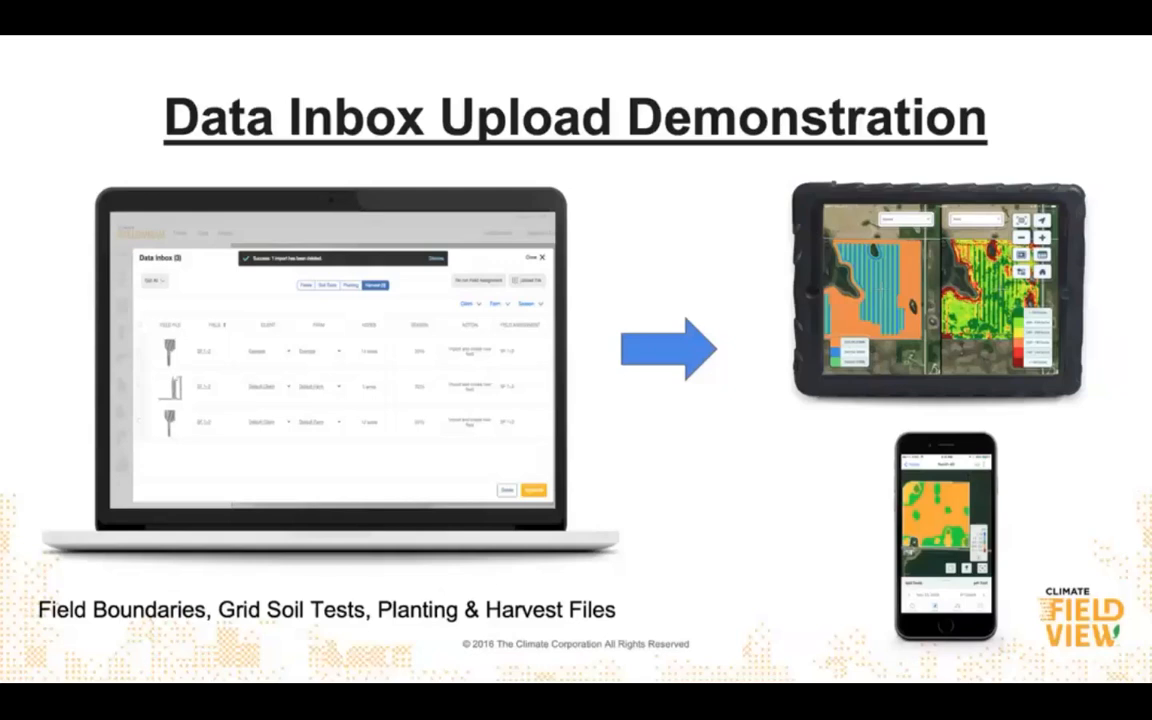
key(Right)
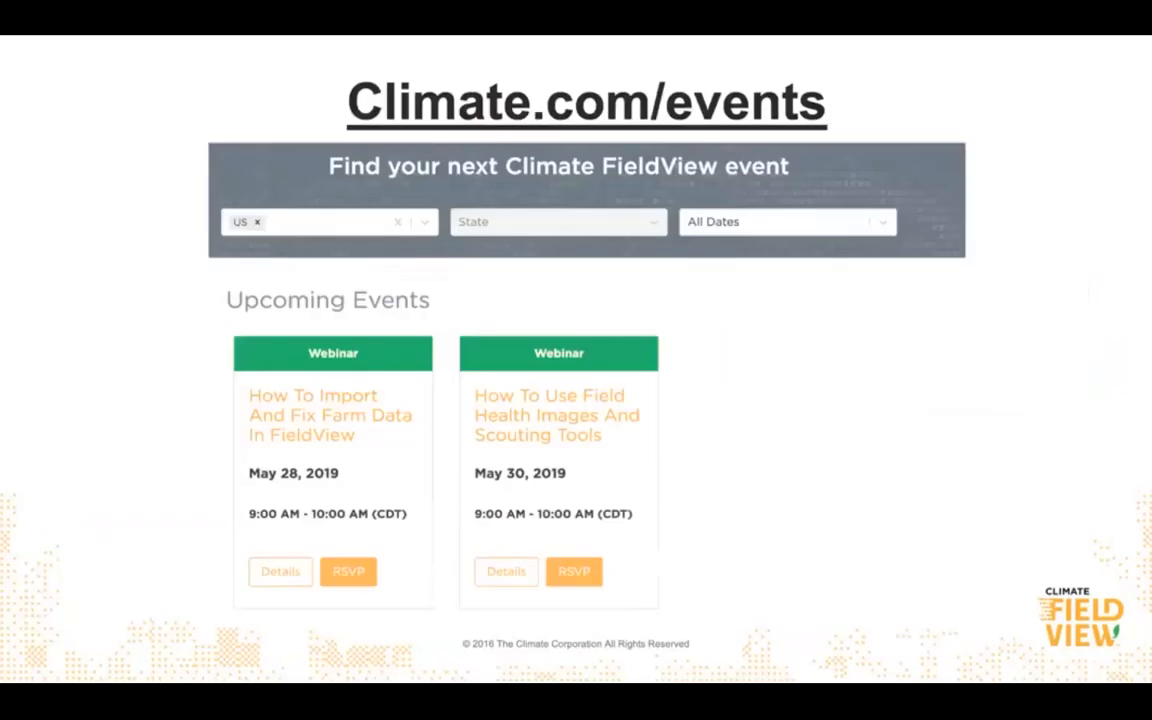